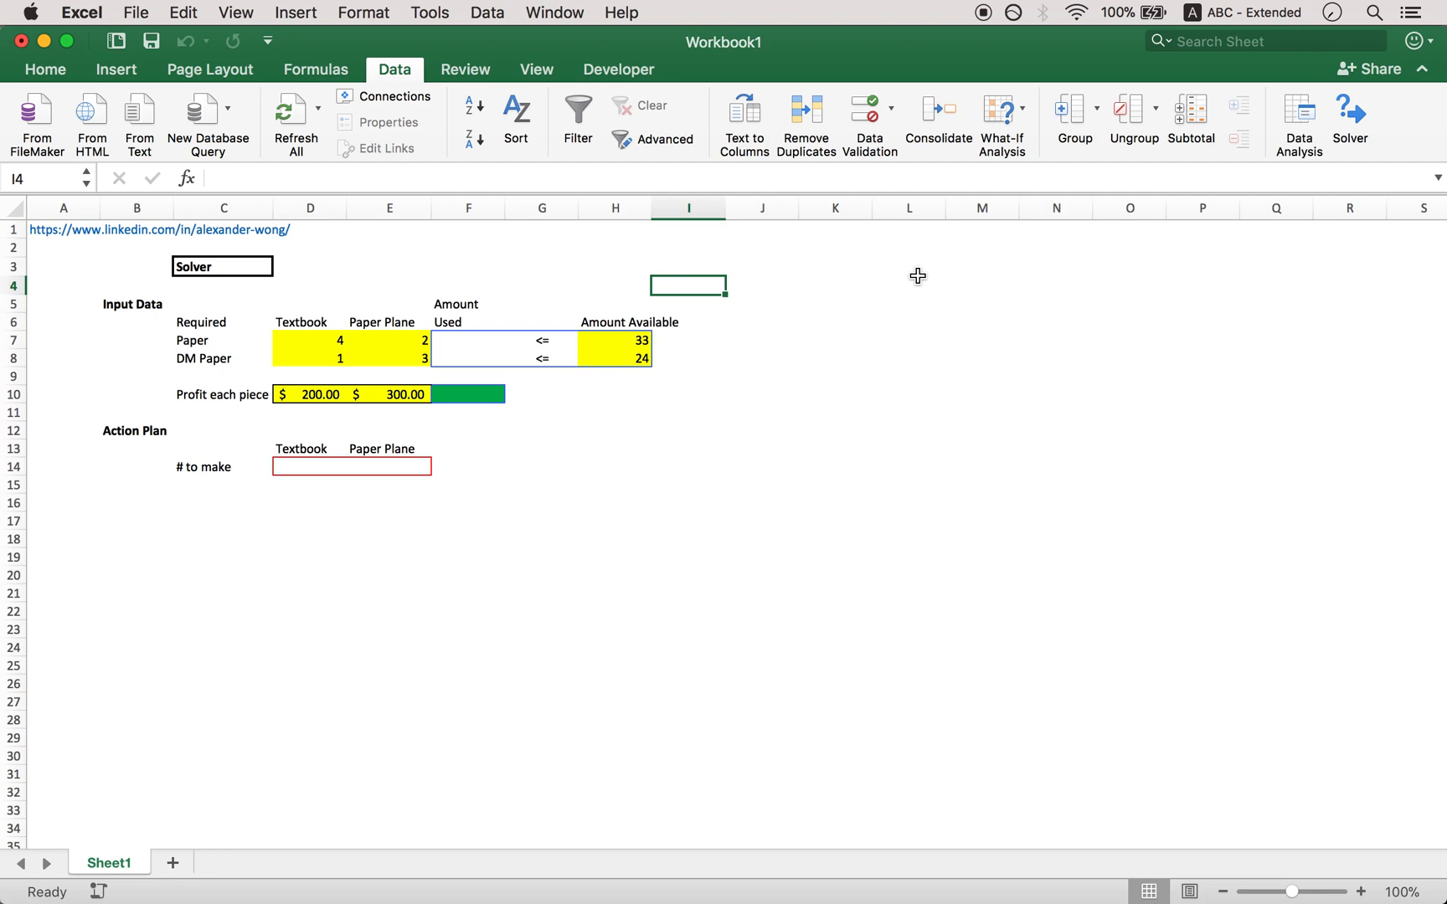
{"action": "left_click", "coordinate": [323, 245]}
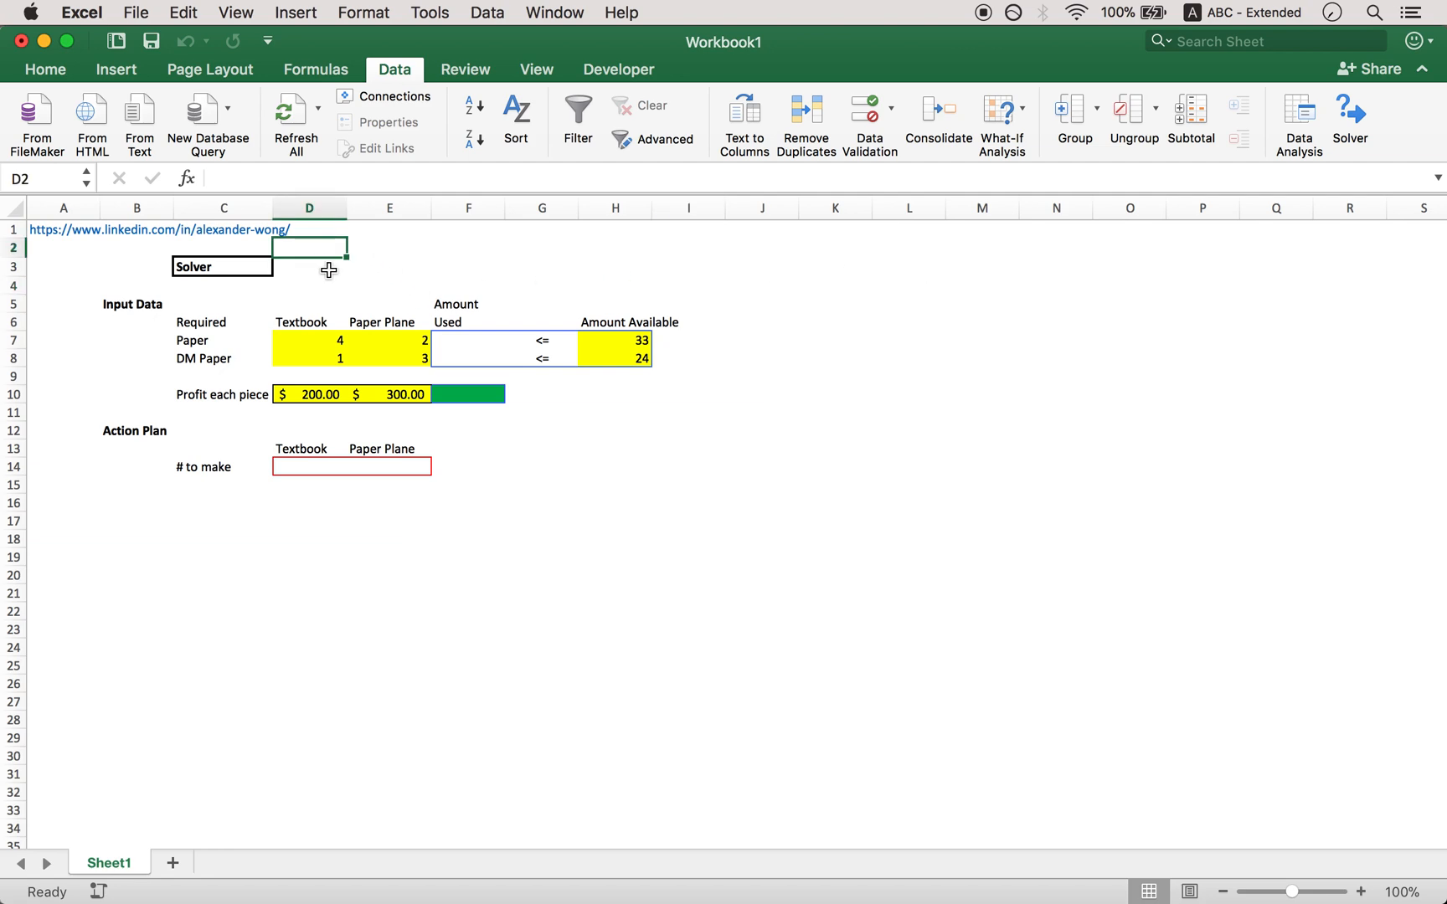
{"action": "left_click", "coordinate": [326, 268]}
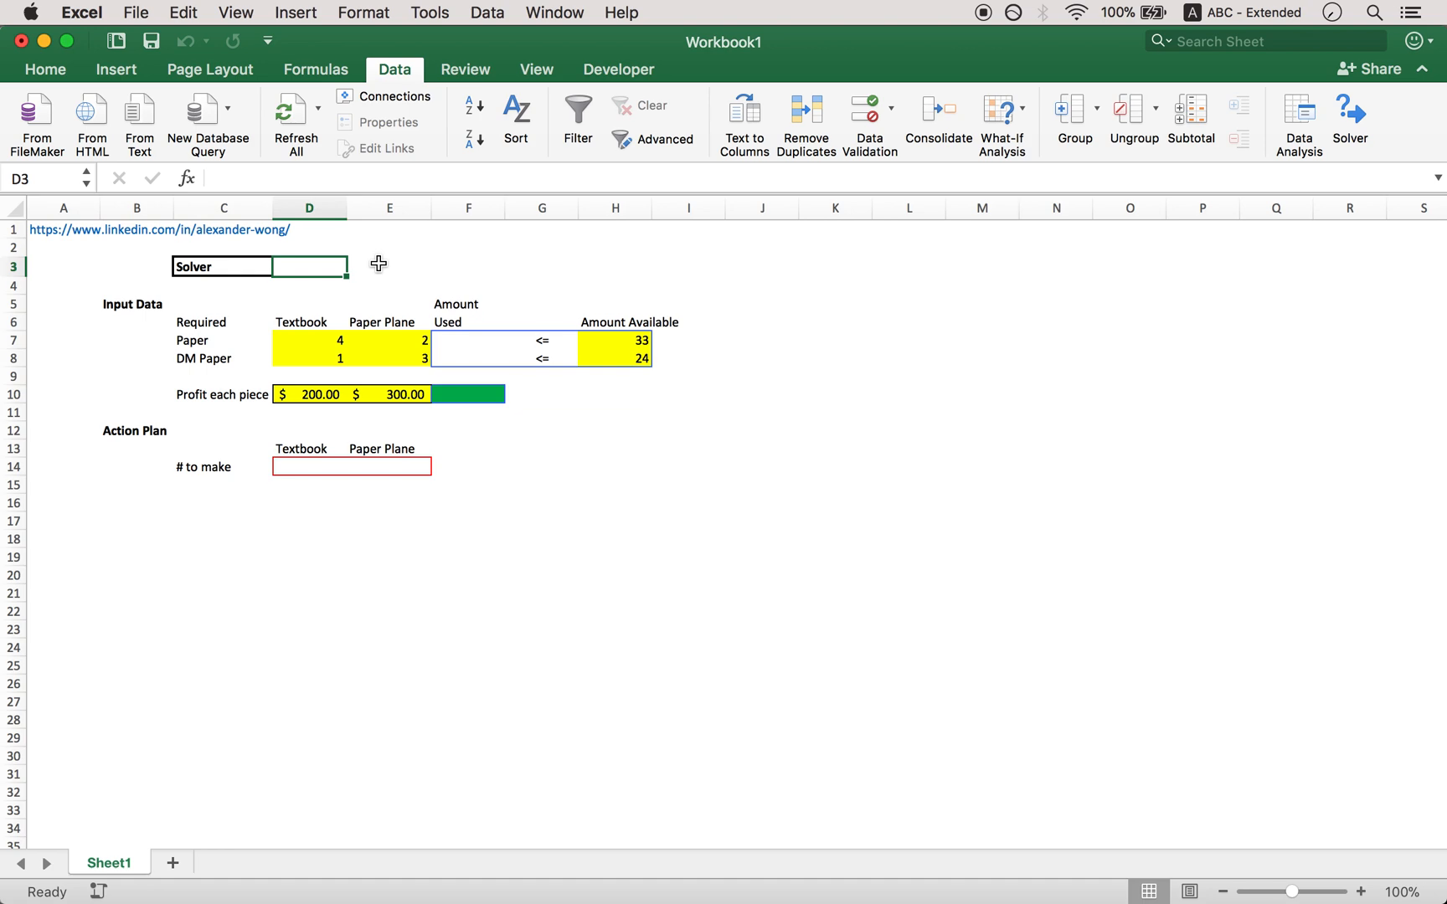
{"action": "left_click_drag", "start_coordinate": [739, 245], "coordinate": [150, 596]}
{"action": "left_click", "coordinate": [103, 599]}
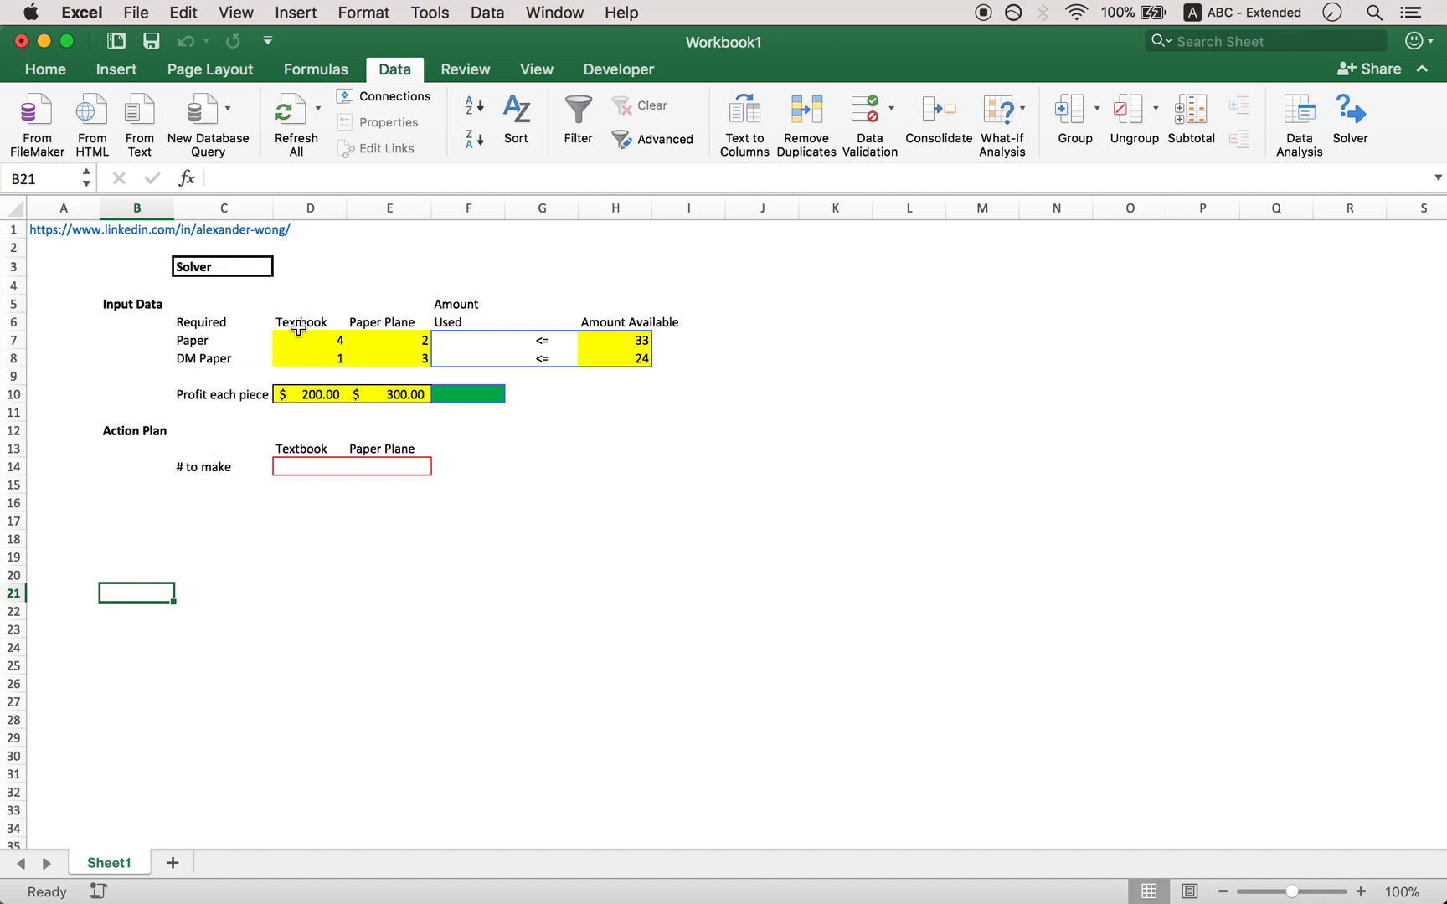
- Review the Paper and DM Paper requirements per product, the amounts available, and the profit for each piece
{"action": "left_click", "coordinate": [322, 341]}
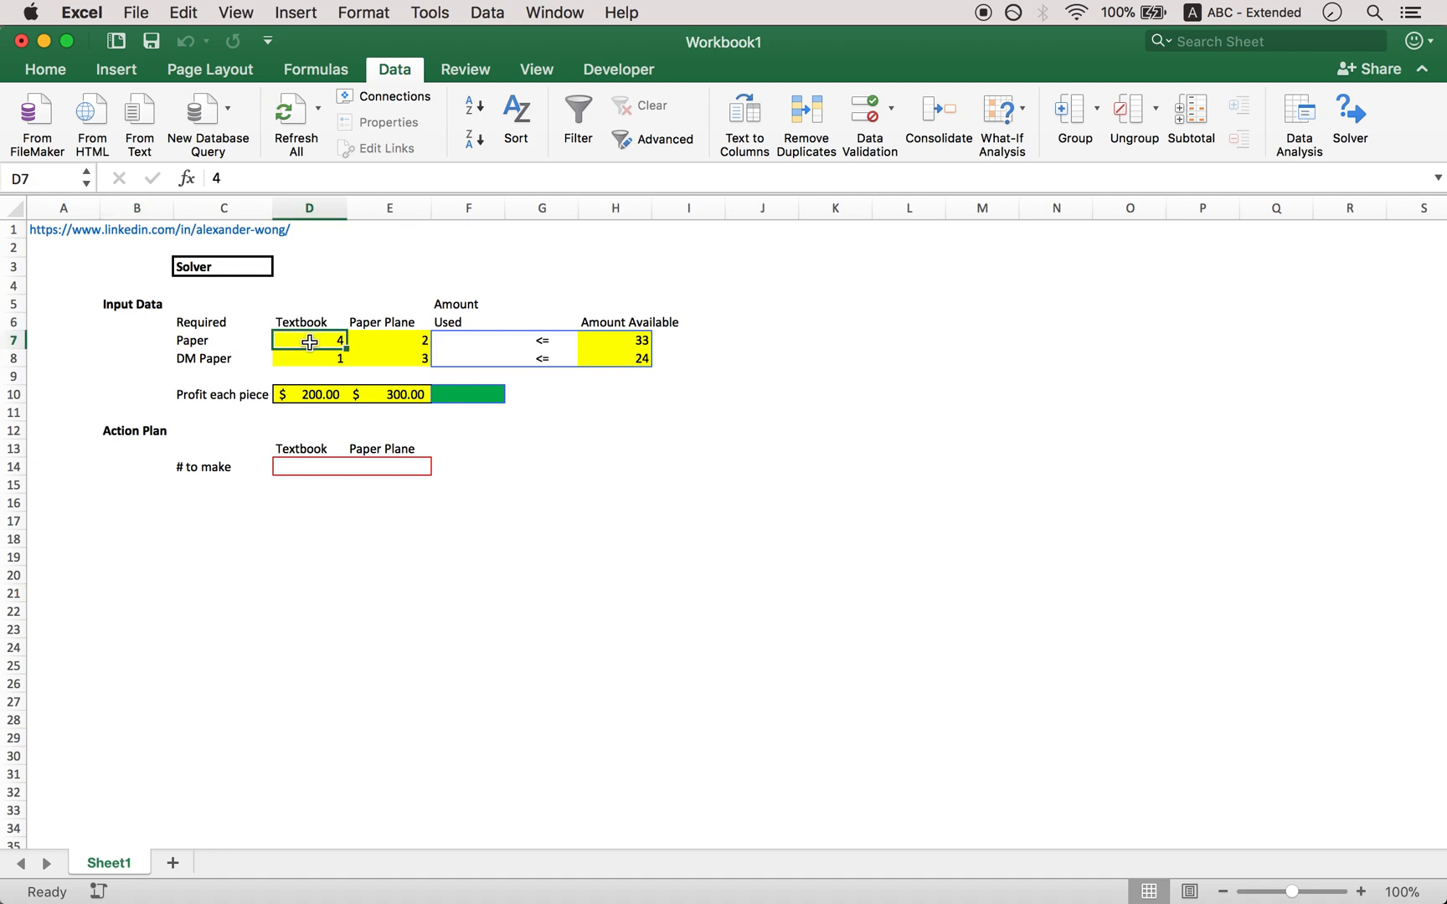
{"action": "left_click", "coordinate": [318, 362]}
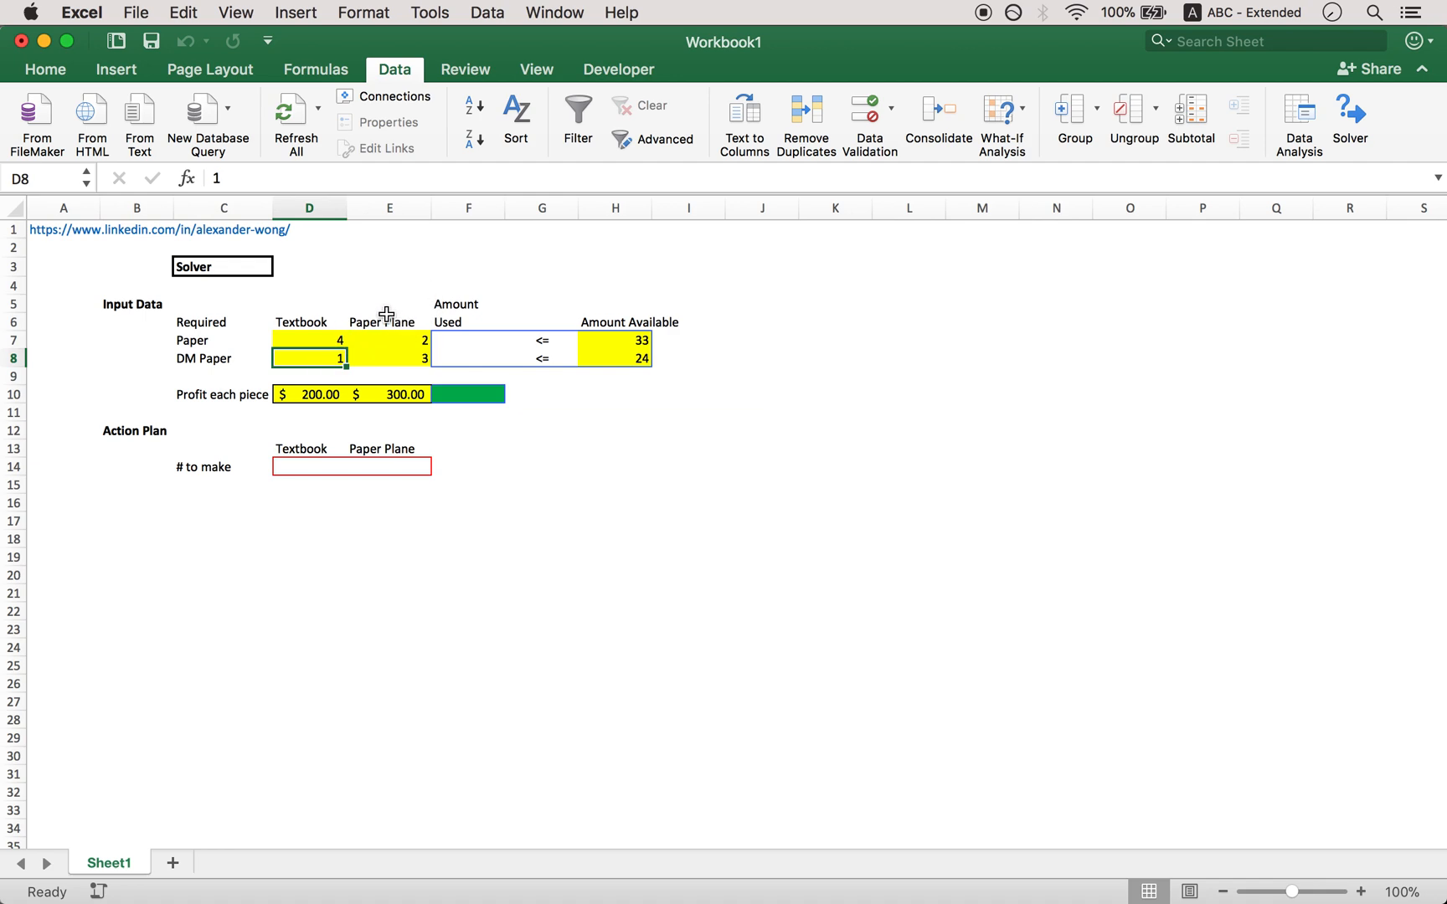
{"action": "left_click", "coordinate": [414, 342]}
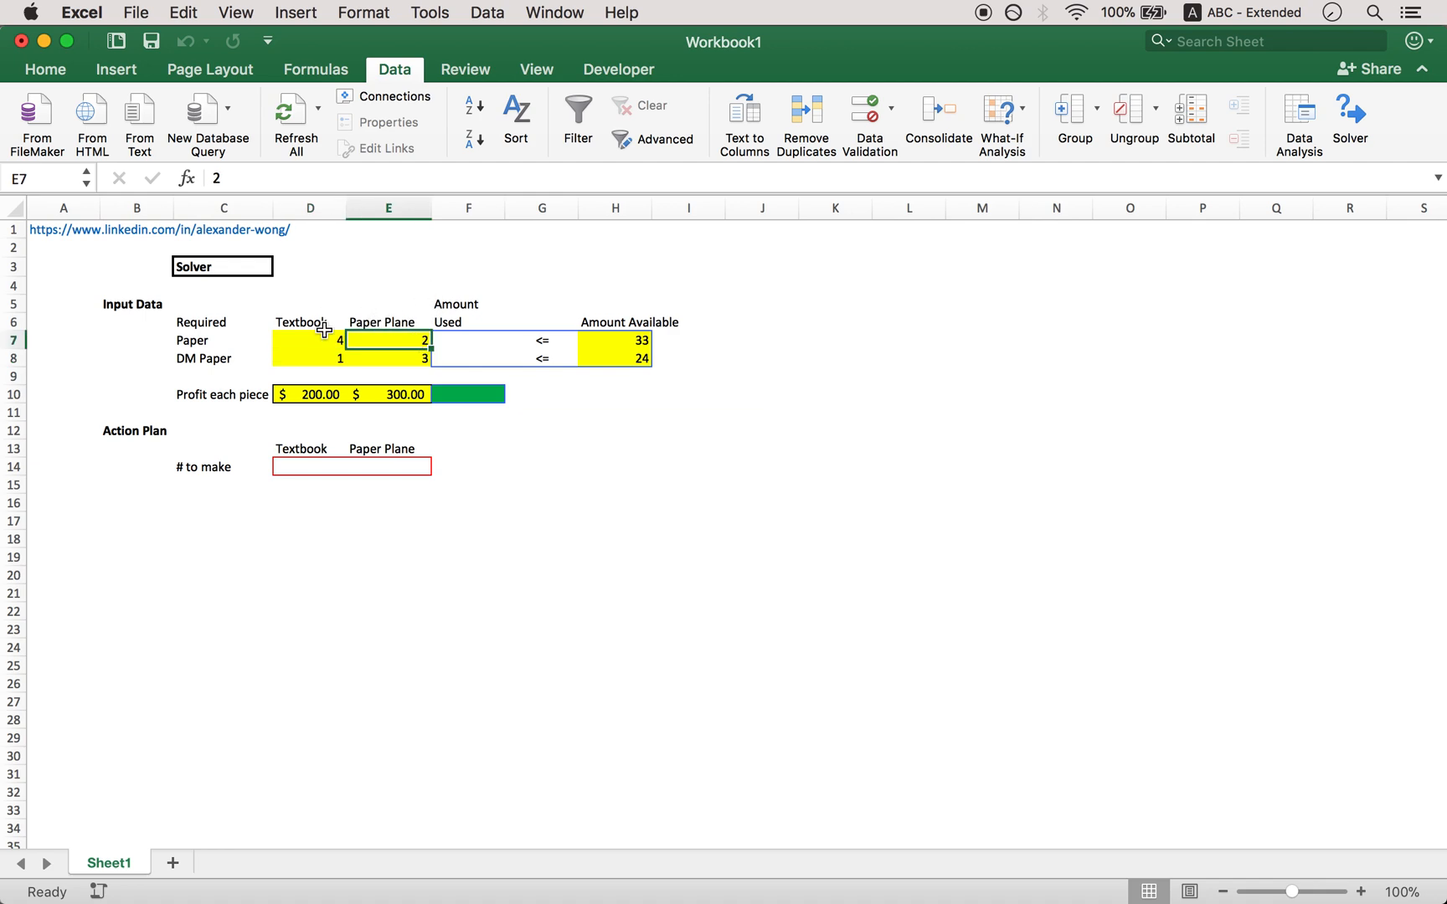
{"action": "left_click", "coordinate": [395, 360]}
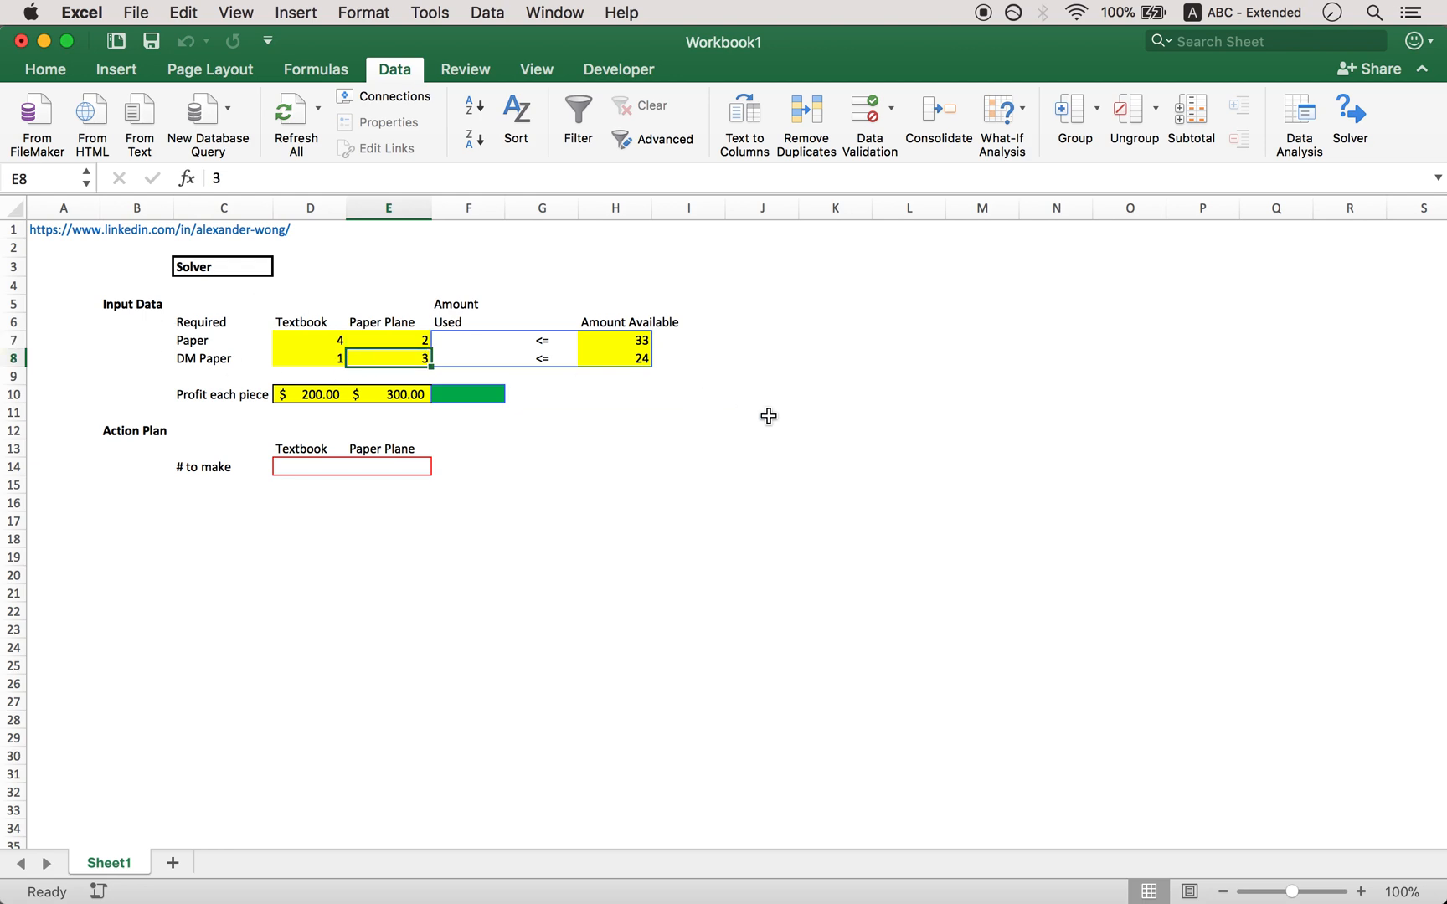
{"action": "left_click_drag", "start_coordinate": [636, 341], "coordinate": [640, 360]}
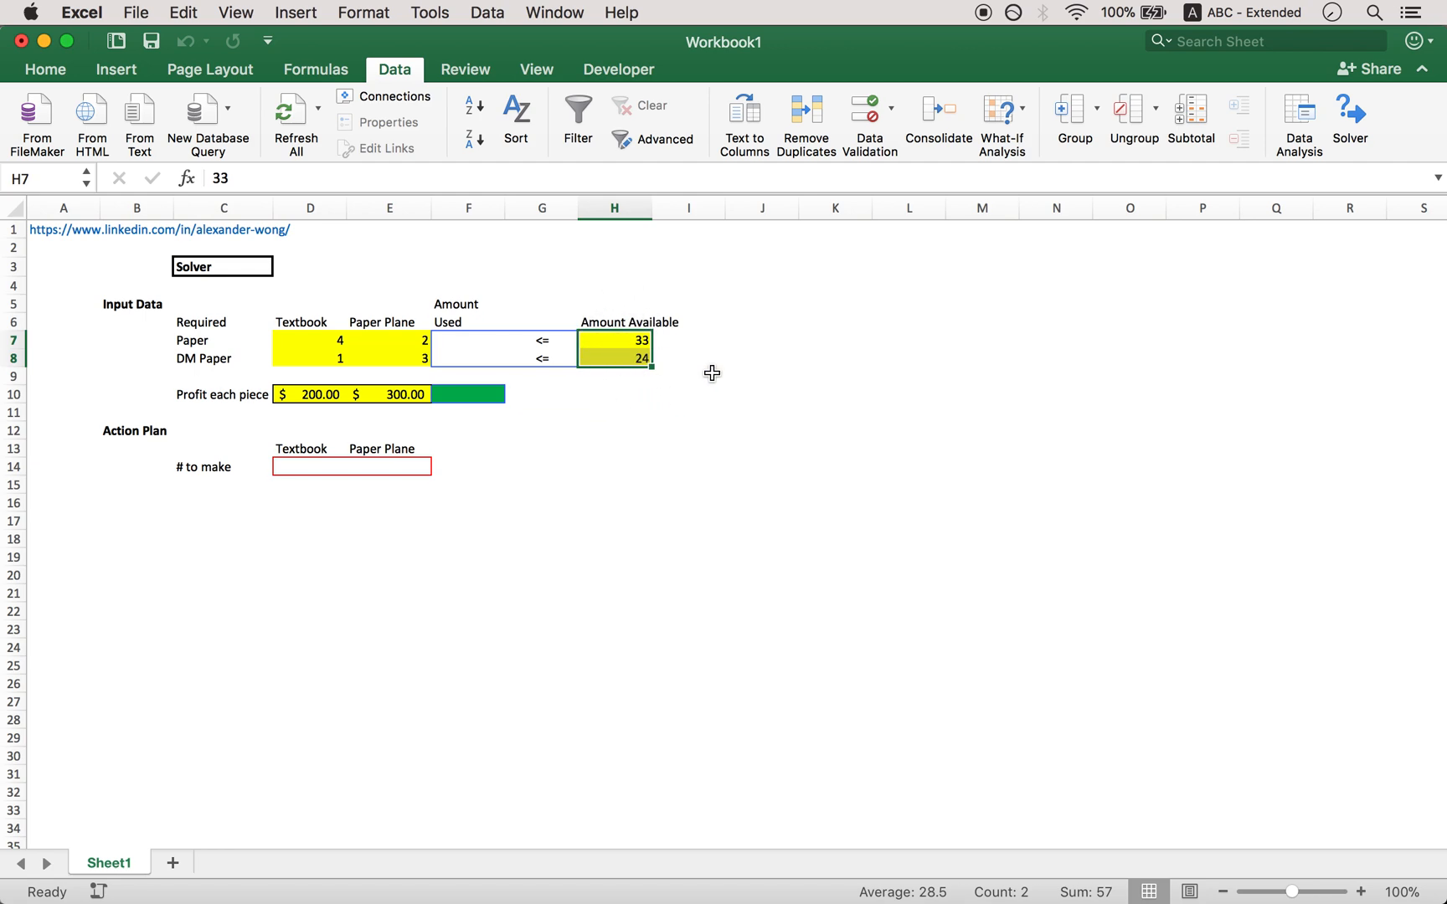
{"action": "left_click", "coordinate": [303, 410]}
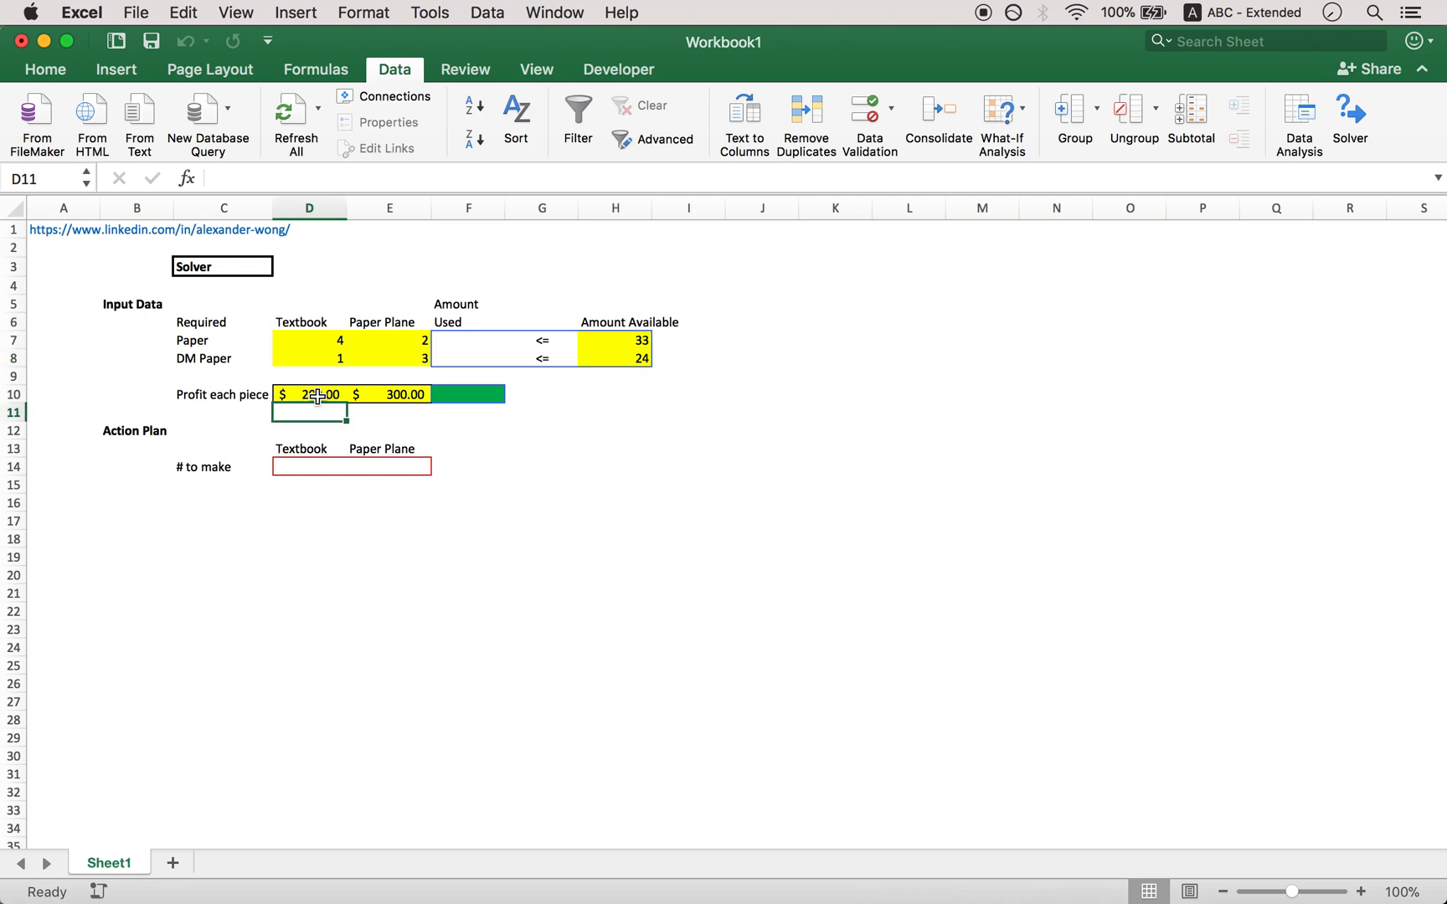
{"action": "left_click_drag", "start_coordinate": [318, 395], "coordinate": [389, 396]}
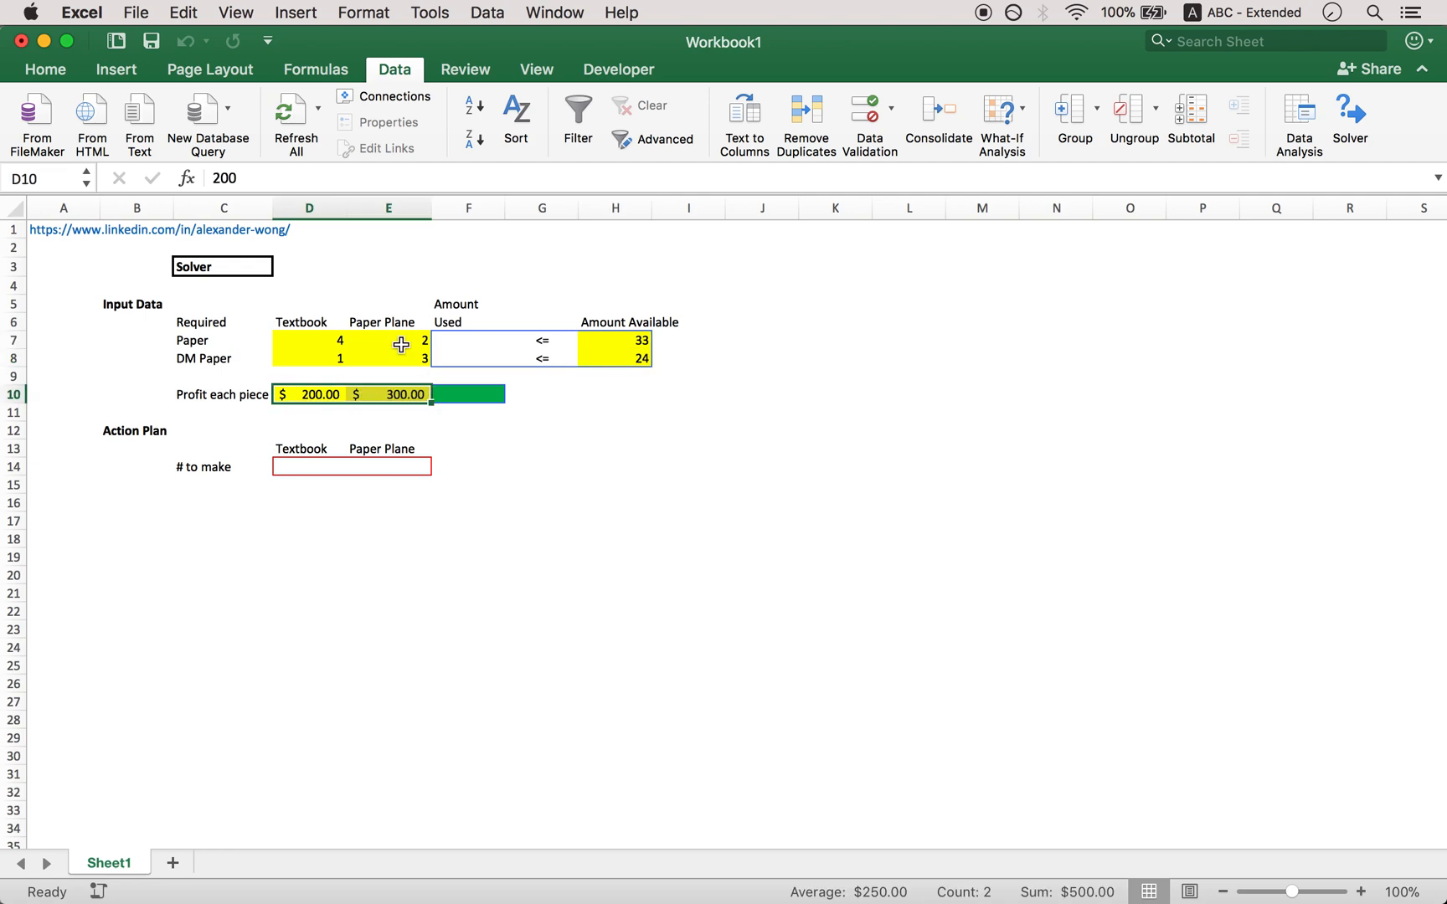
{"action": "left_click", "coordinate": [491, 486]}
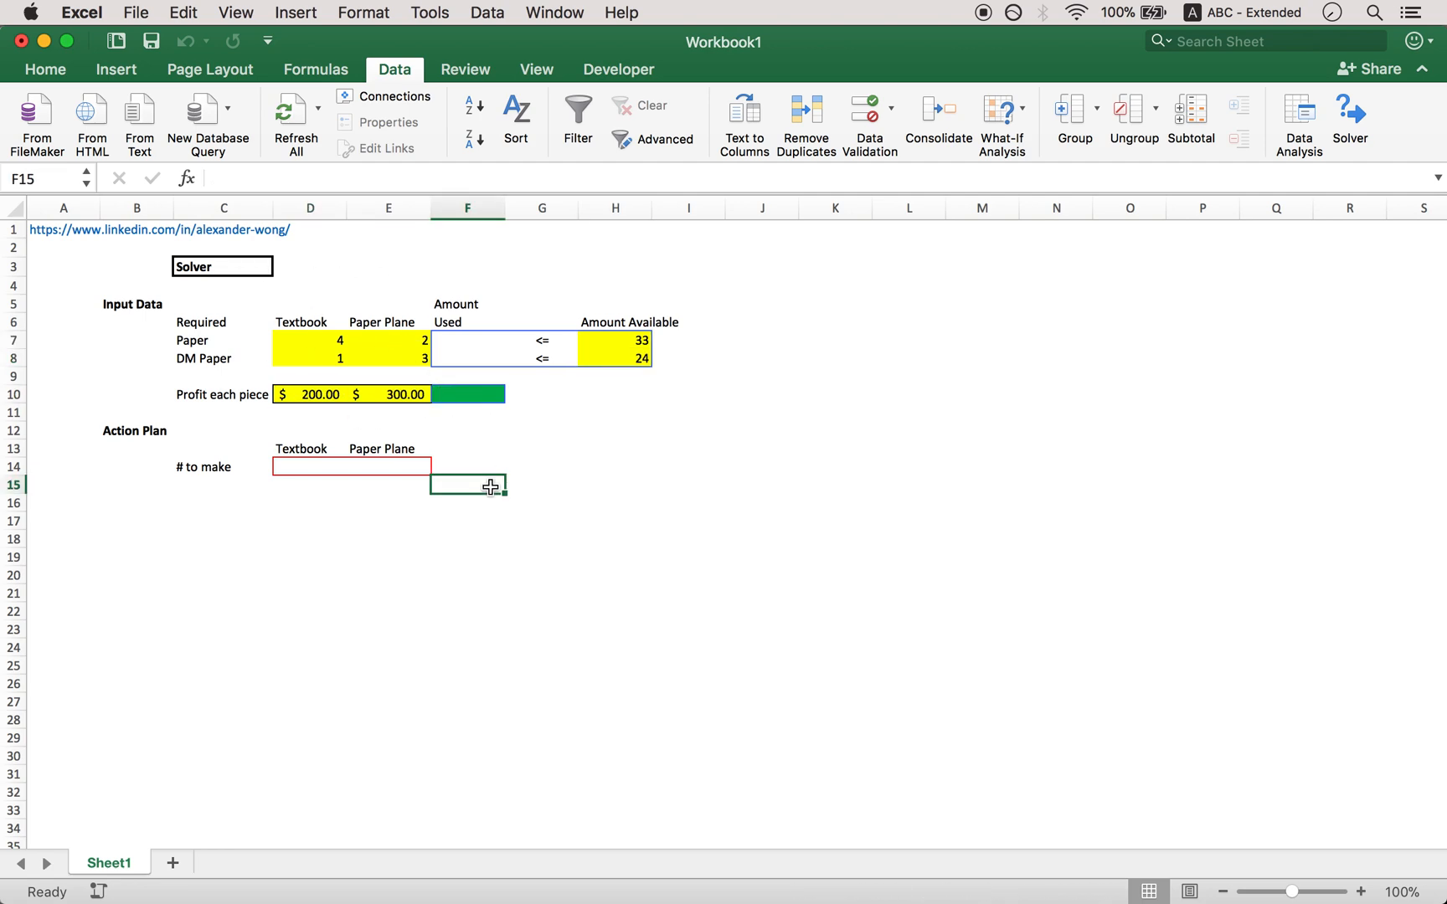
- Examine the amount-used constraints against the amounts available in F7:H8 and the green total profit cell F10
{"action": "left_click", "coordinate": [525, 469]}
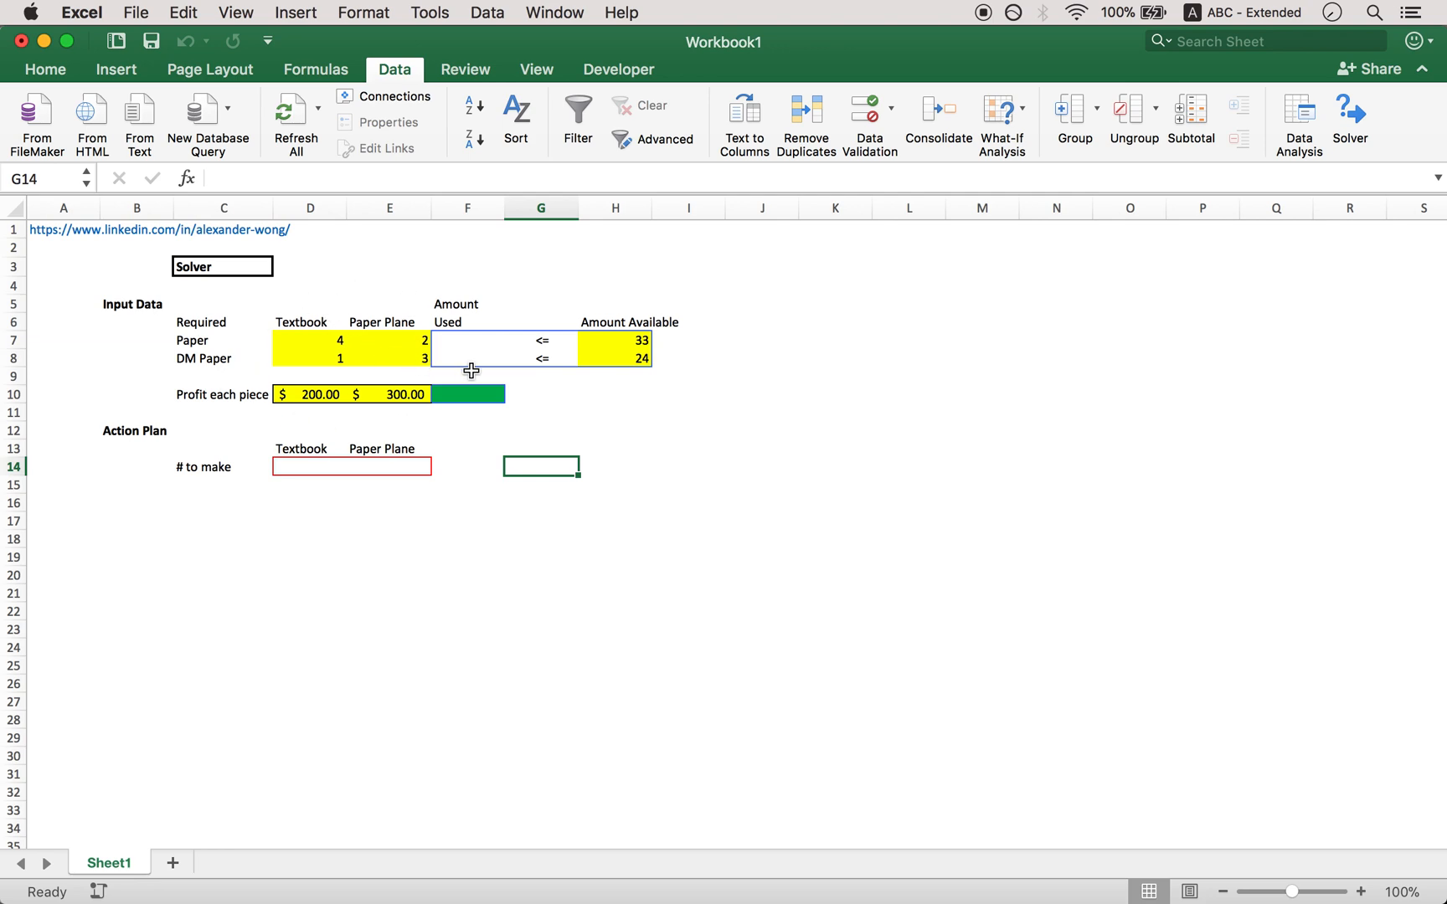
{"action": "left_click_drag", "start_coordinate": [457, 337], "coordinate": [629, 359]}
{"action": "left_click", "coordinate": [630, 358]}
{"action": "left_click", "coordinate": [466, 335]}
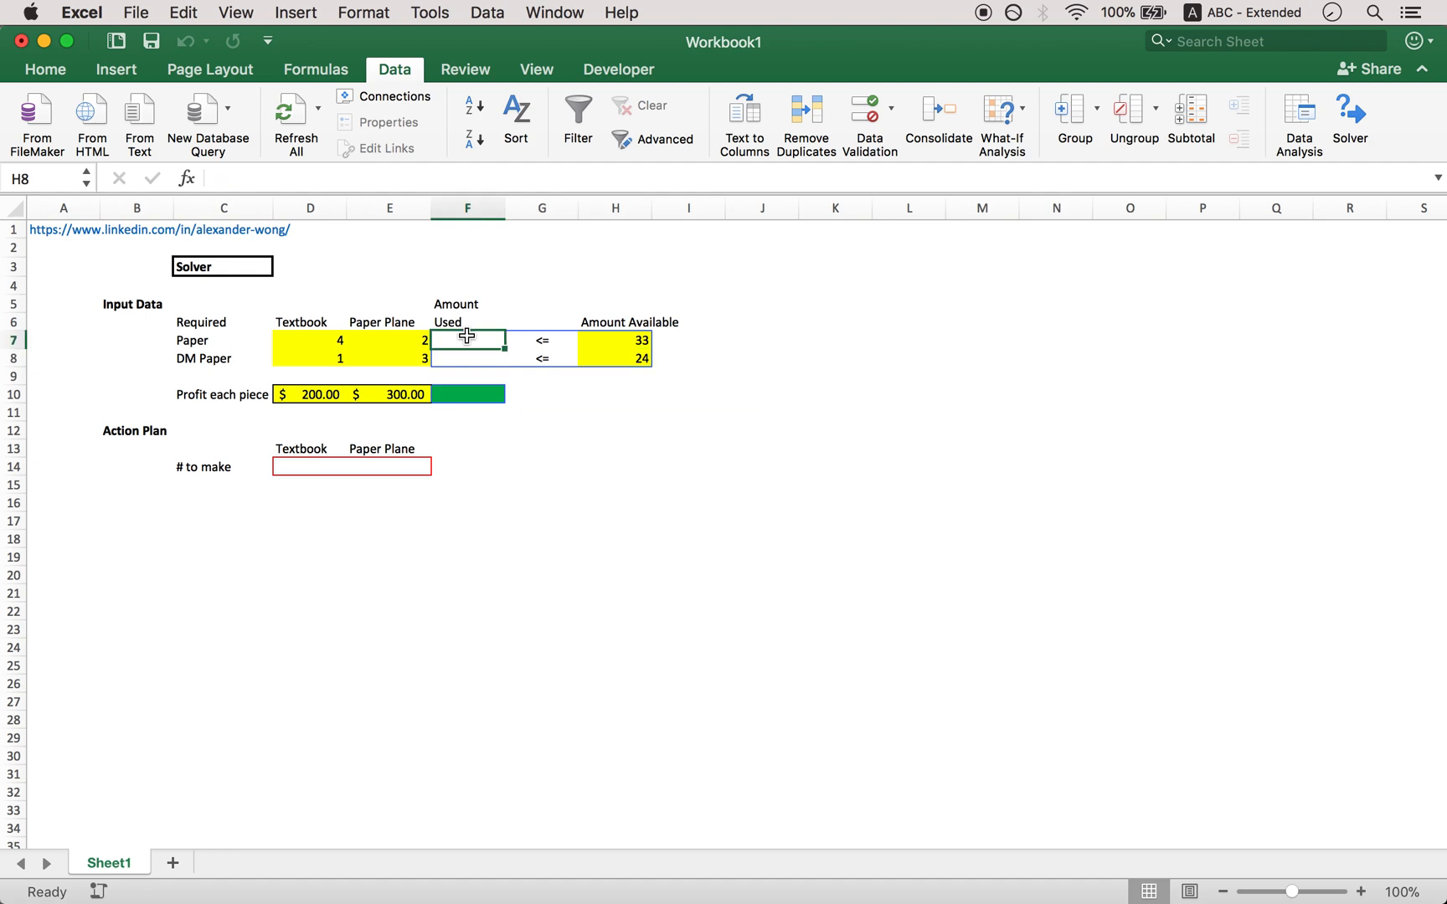
{"action": "left_click_drag", "start_coordinate": [466, 335], "coordinate": [628, 360]}
{"action": "left_click", "coordinate": [628, 360]}
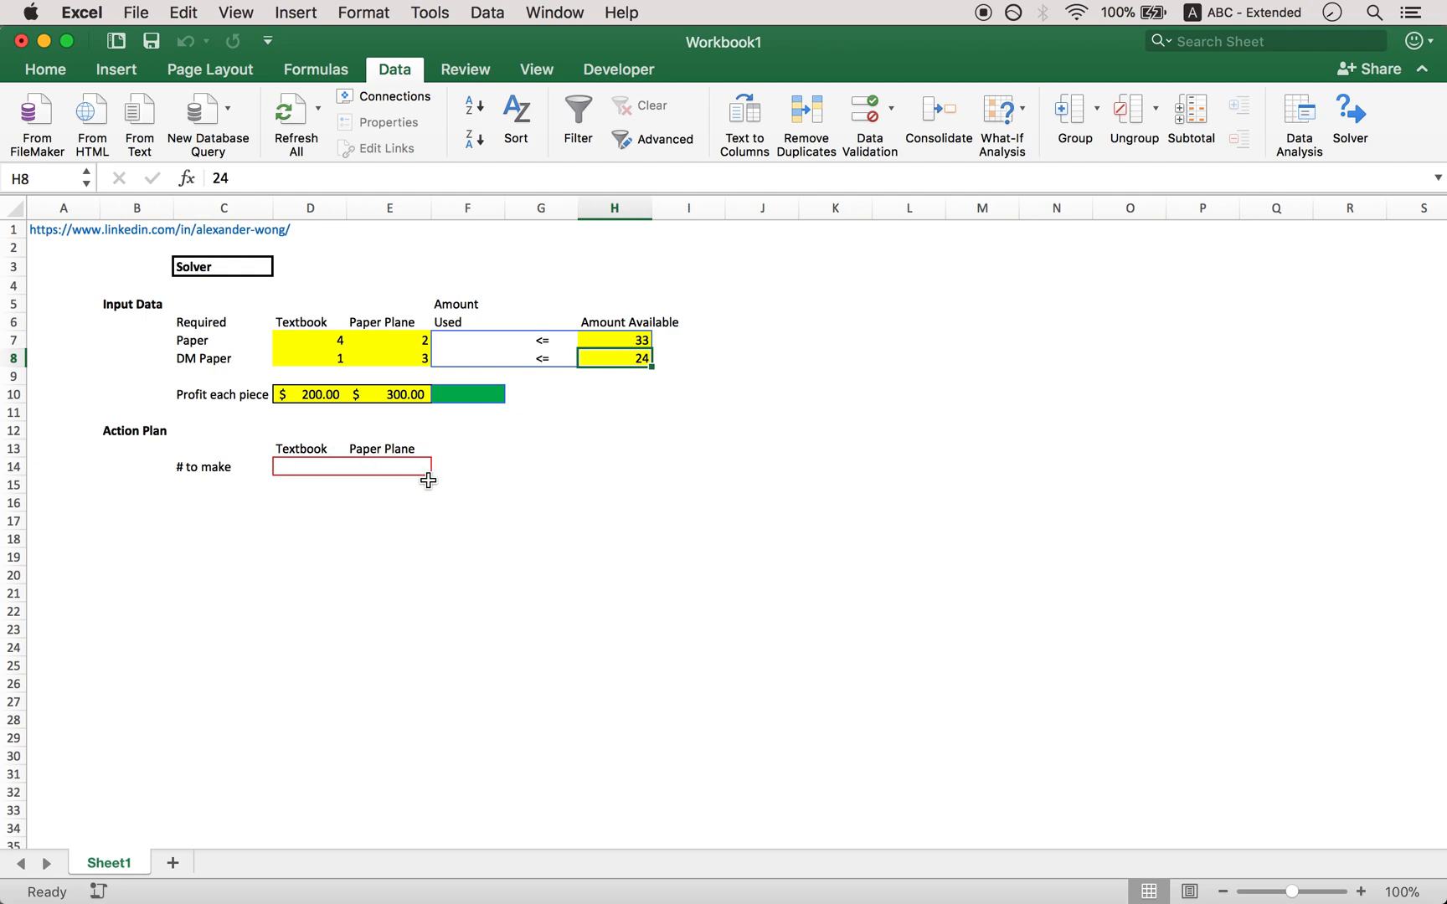
{"action": "left_click", "coordinate": [482, 395]}
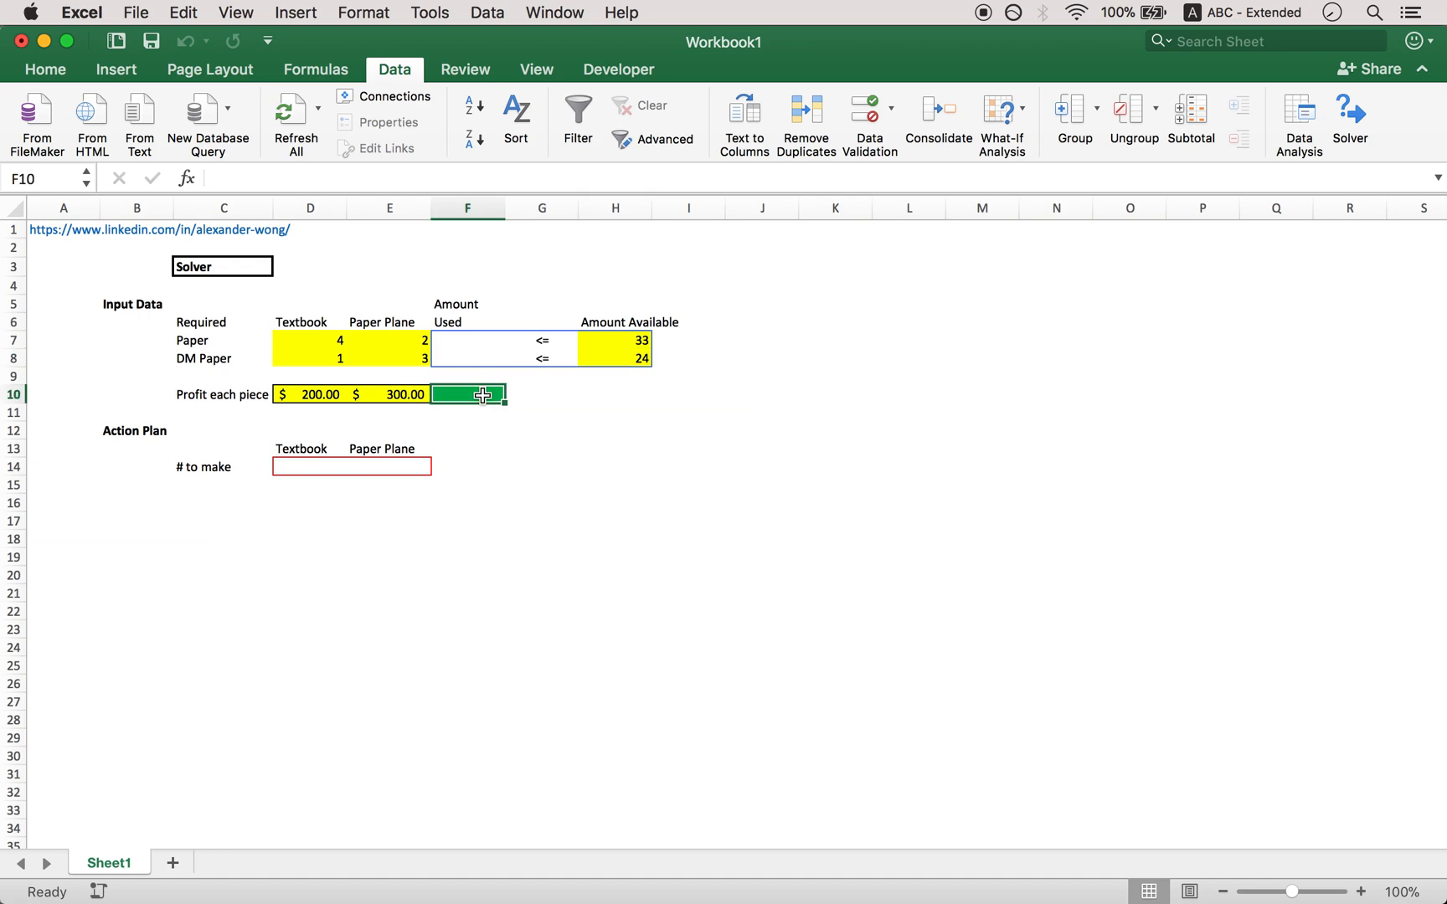
{"action": "left_click", "coordinate": [557, 400]}
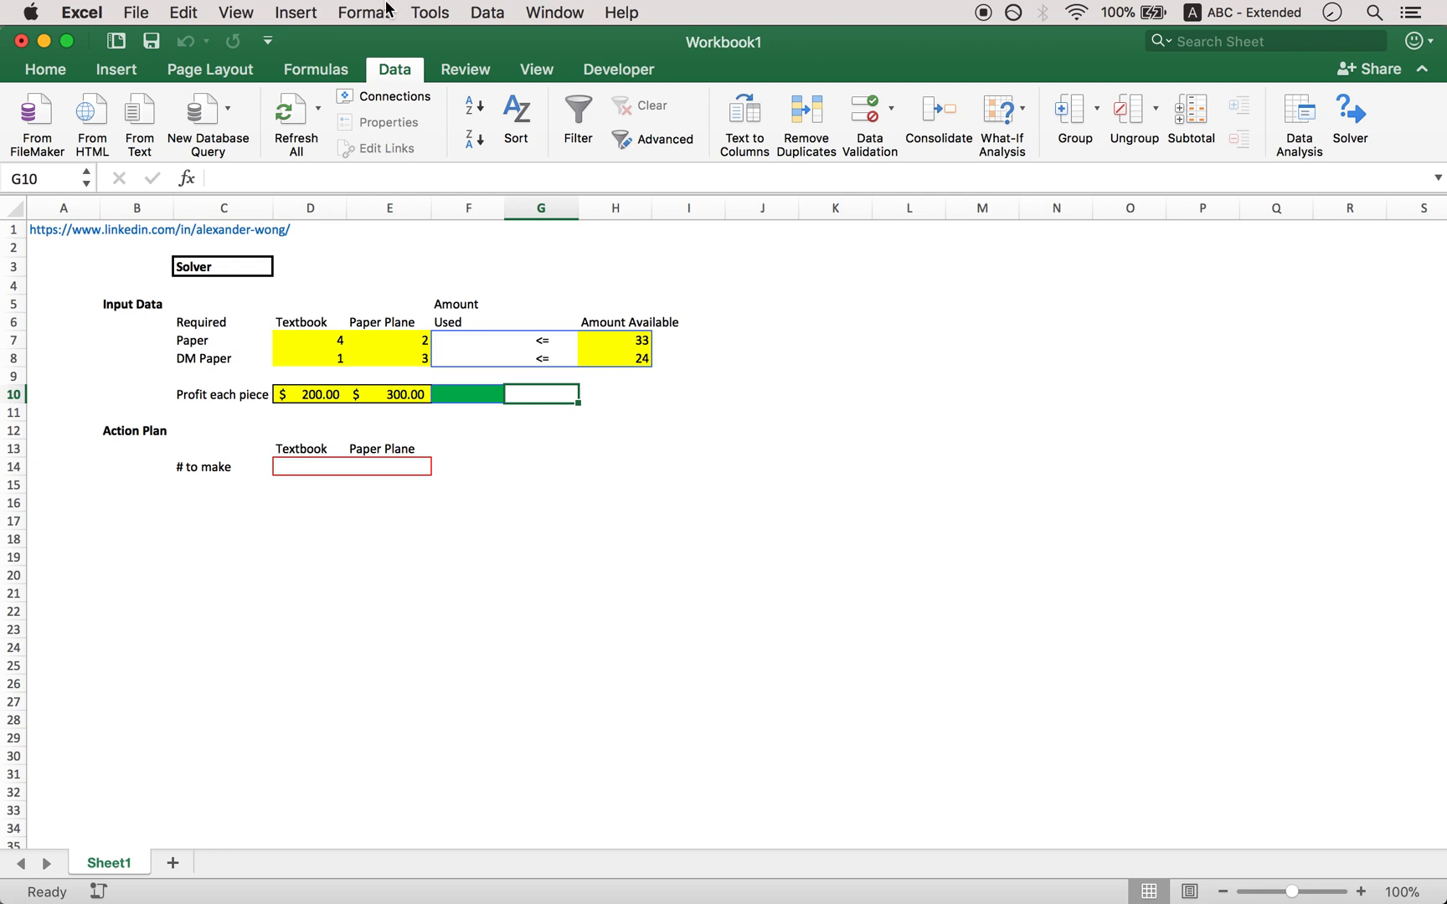
- Check in the Excel add-ins list that the Solver Add-In is enabled
{"action": "left_click", "coordinate": [436, 11]}
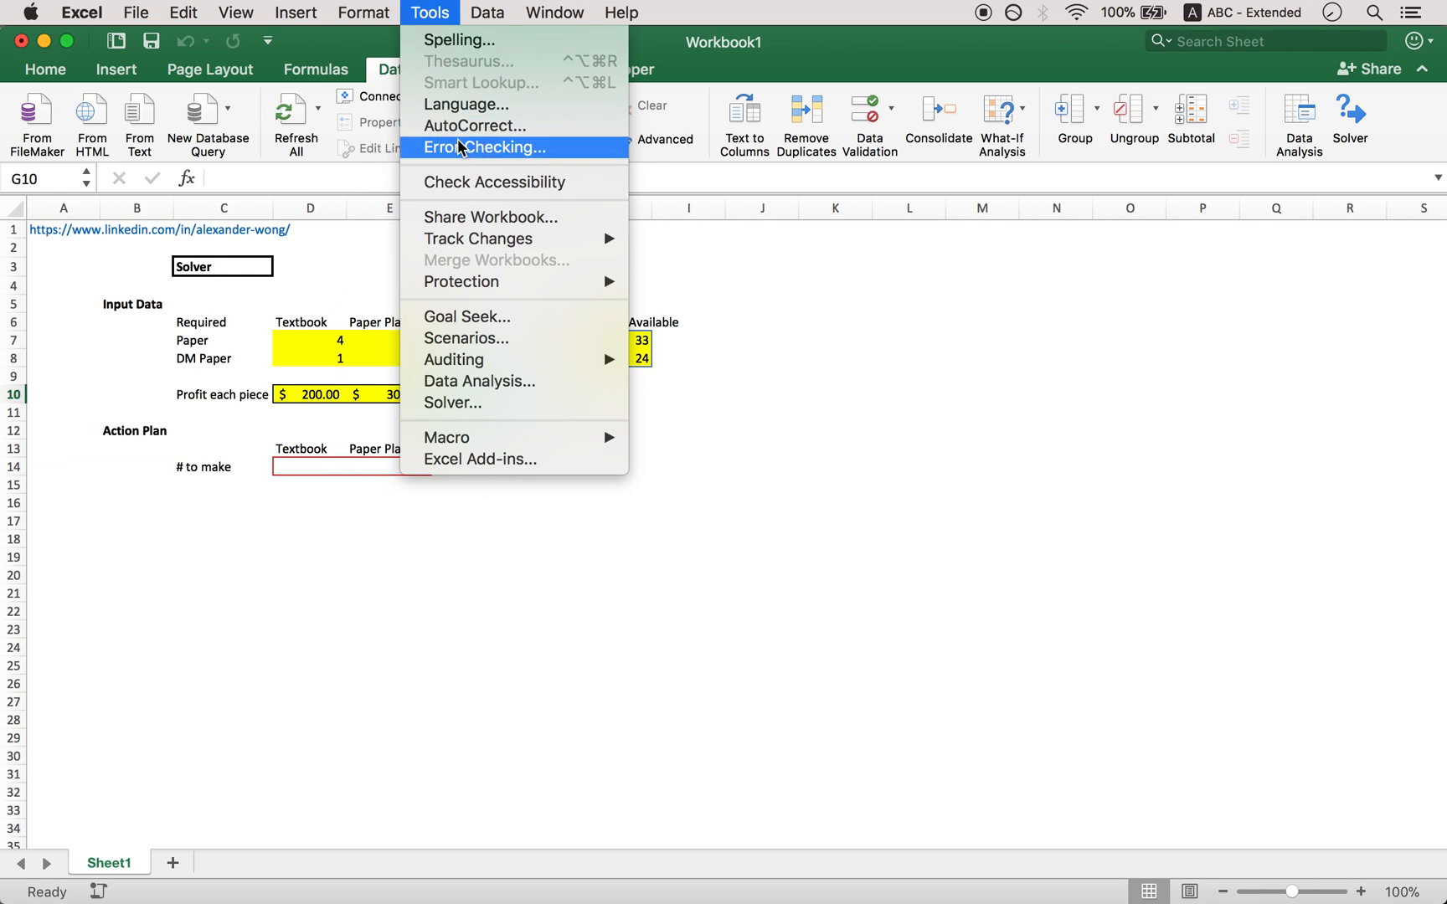
{"action": "left_click", "coordinate": [431, 18]}
{"action": "double_click", "coordinate": [396, 69]}
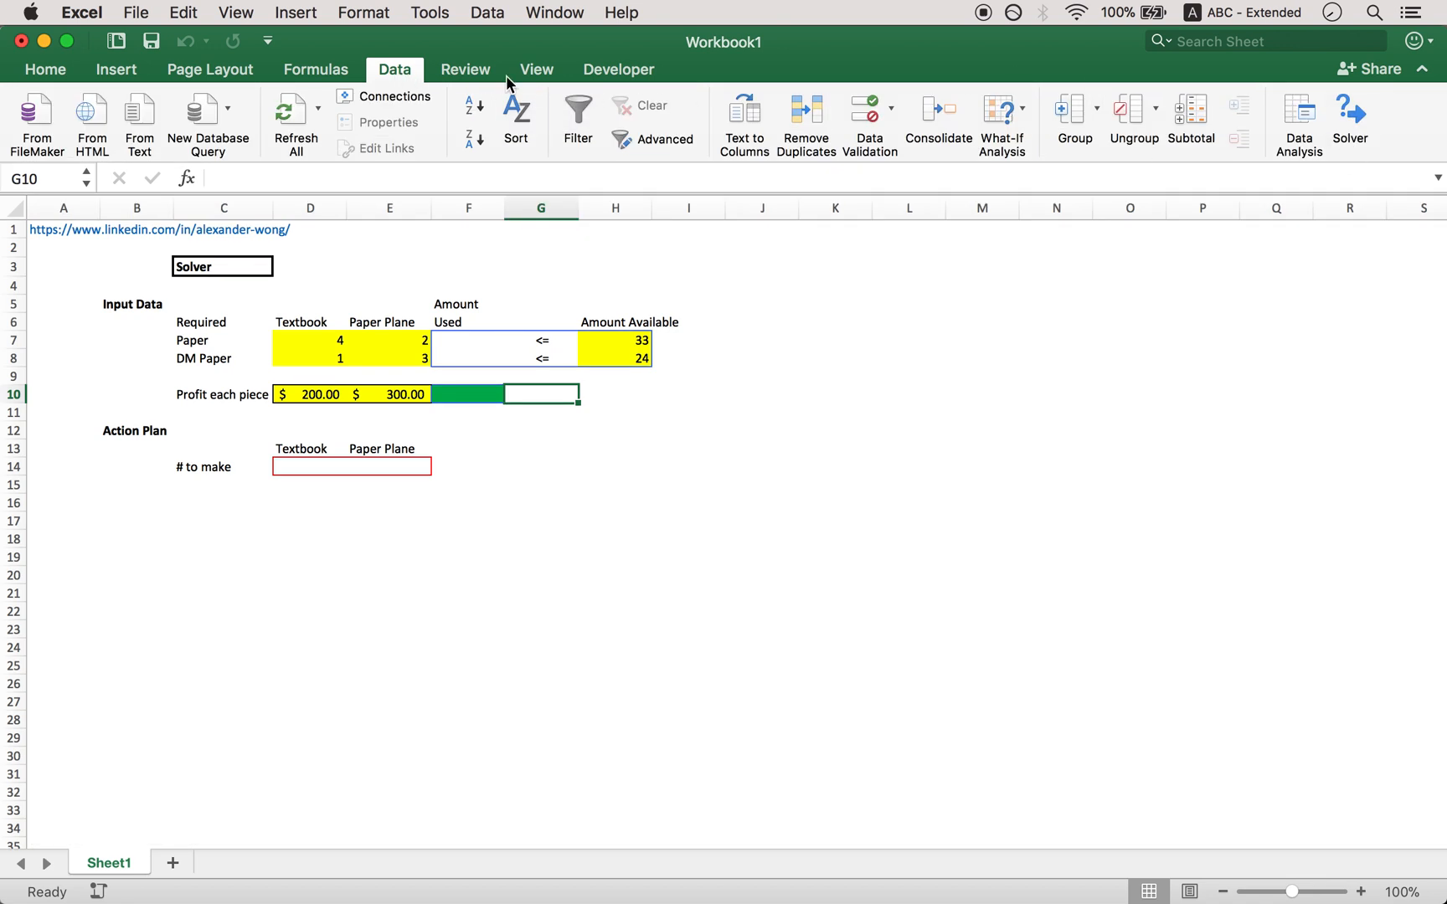
{"action": "left_click", "coordinate": [427, 18]}
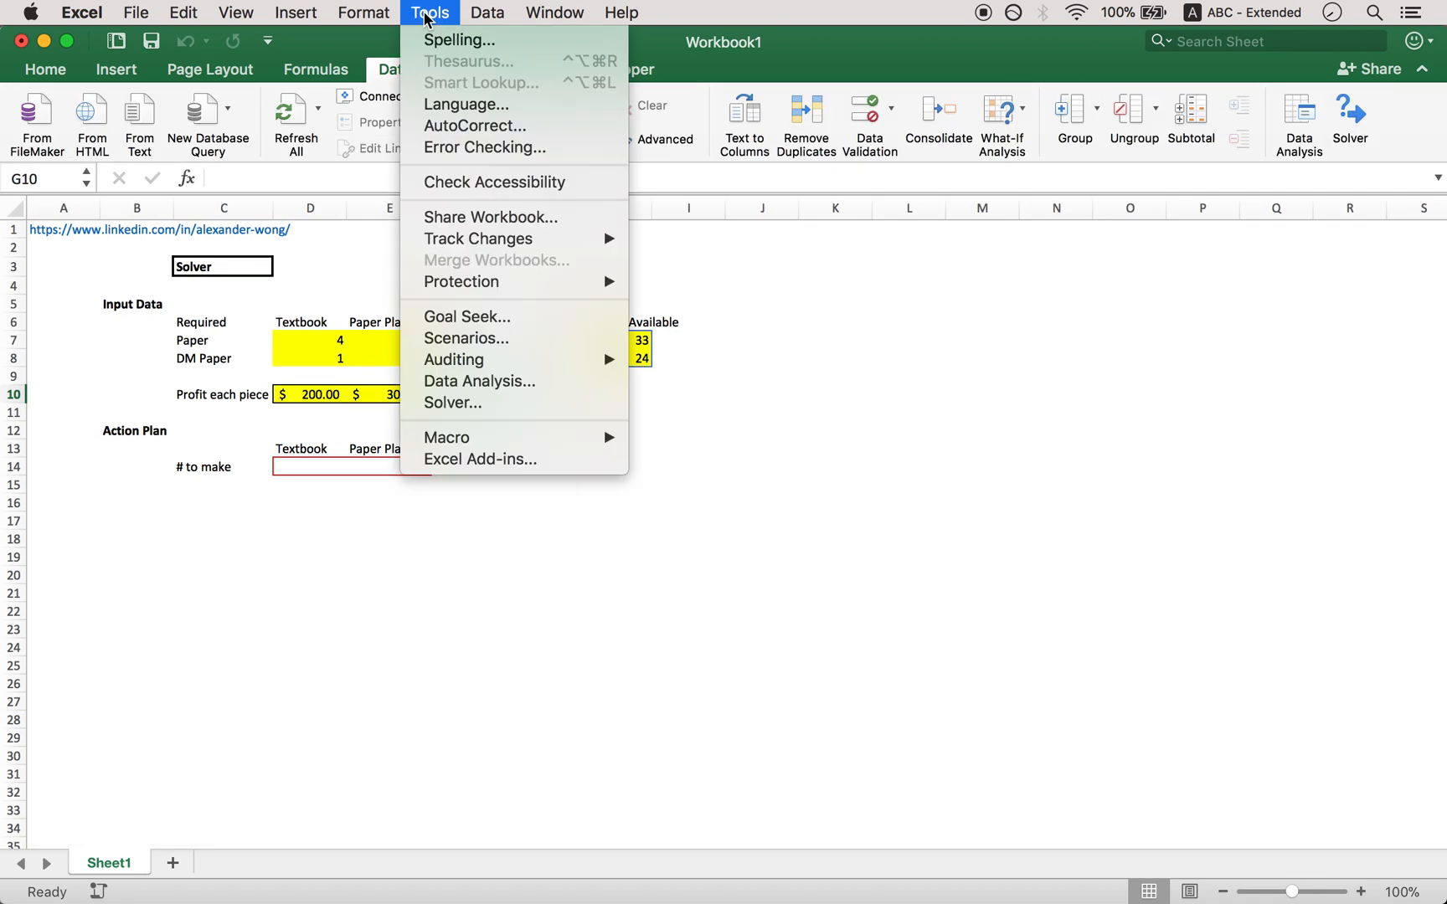
{"action": "left_click", "coordinate": [507, 460]}
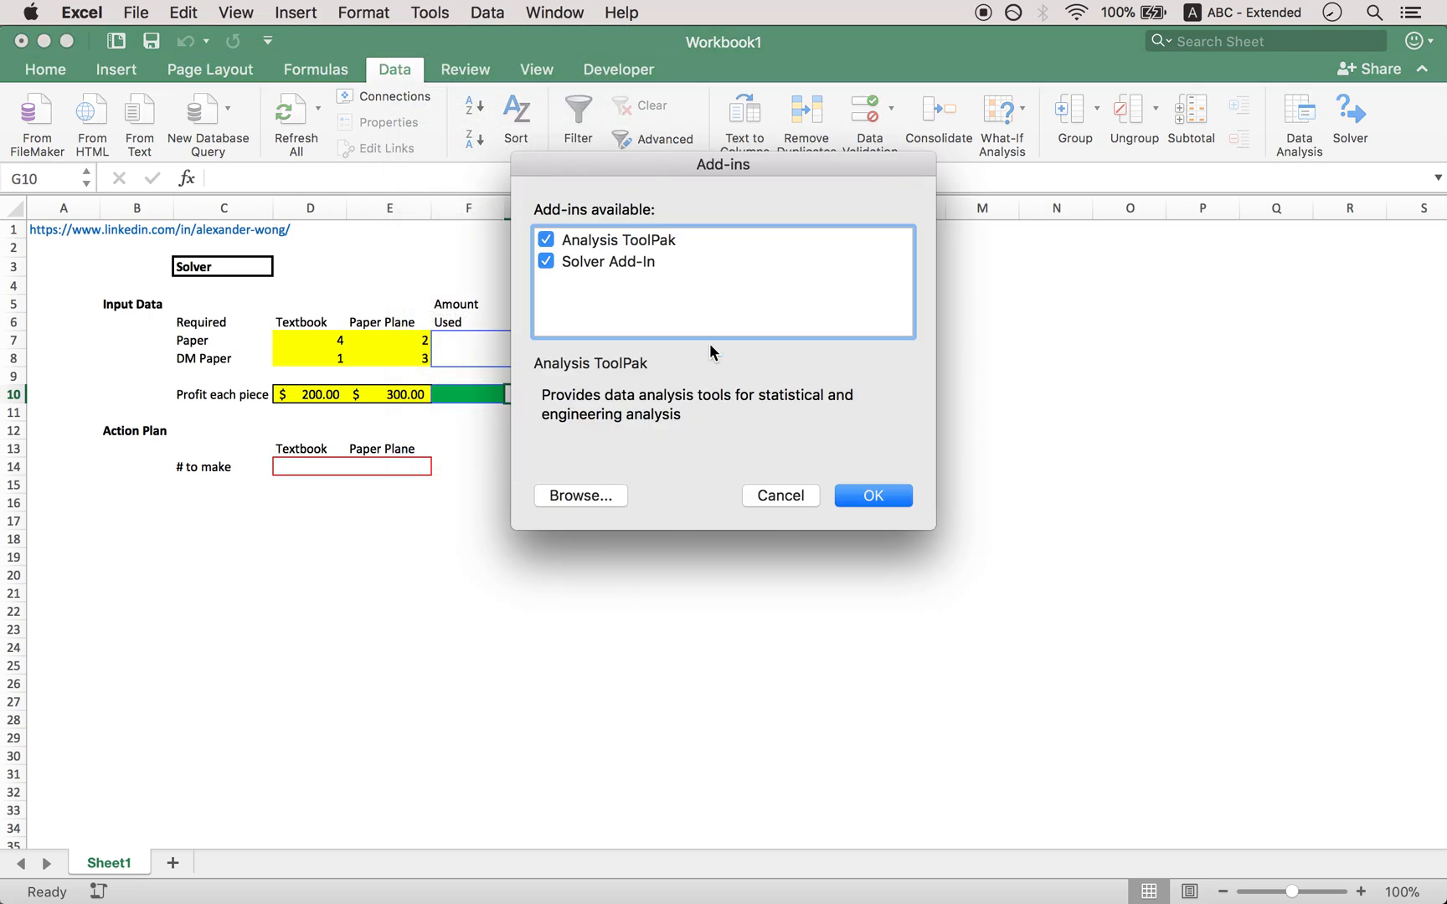
{"action": "left_click", "coordinate": [547, 263]}
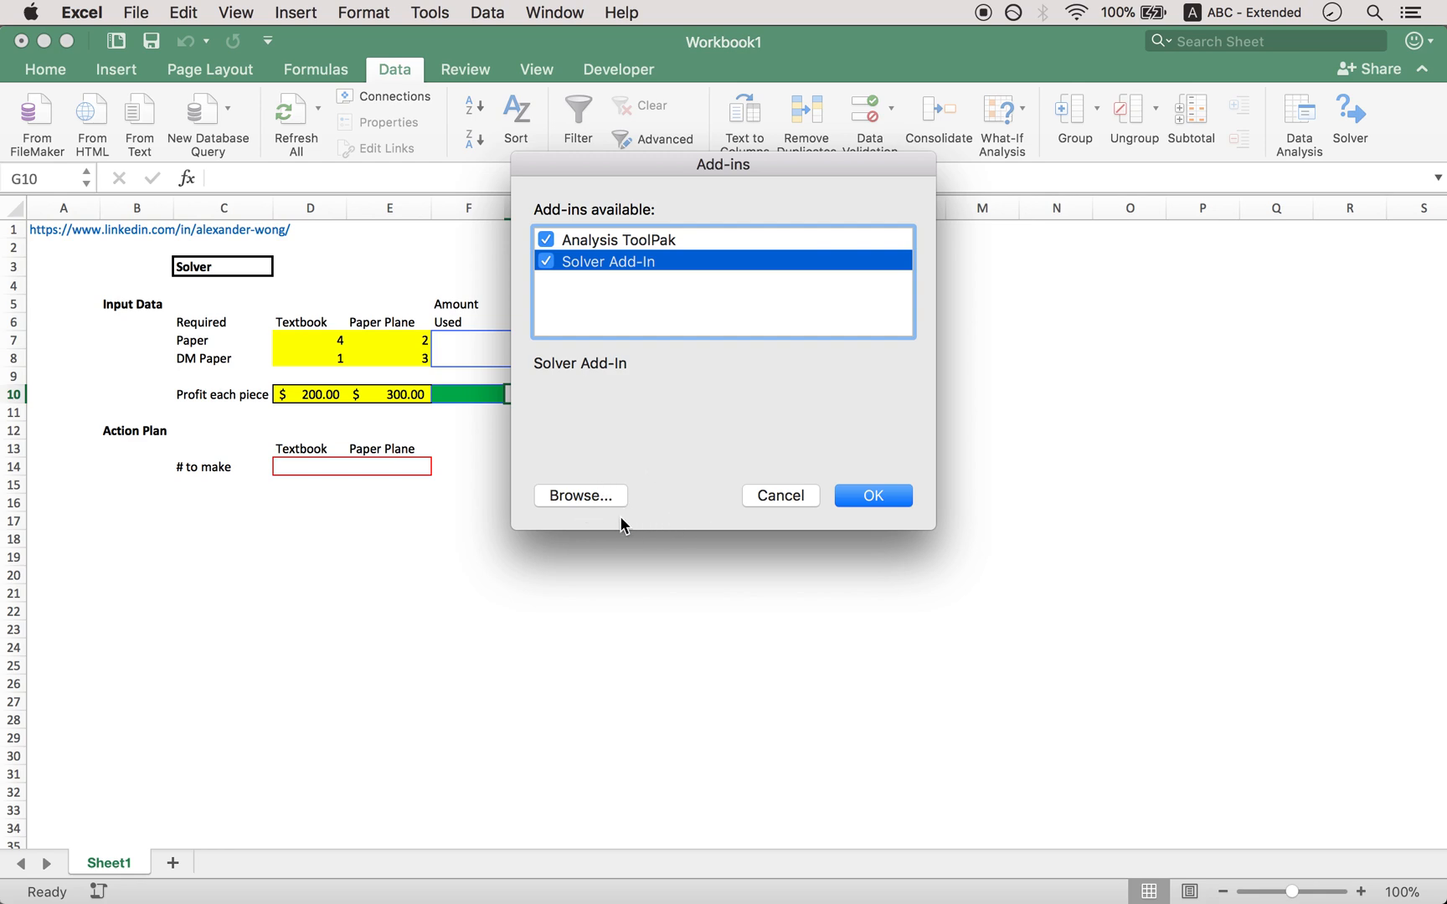
{"action": "left_click", "coordinate": [838, 494]}
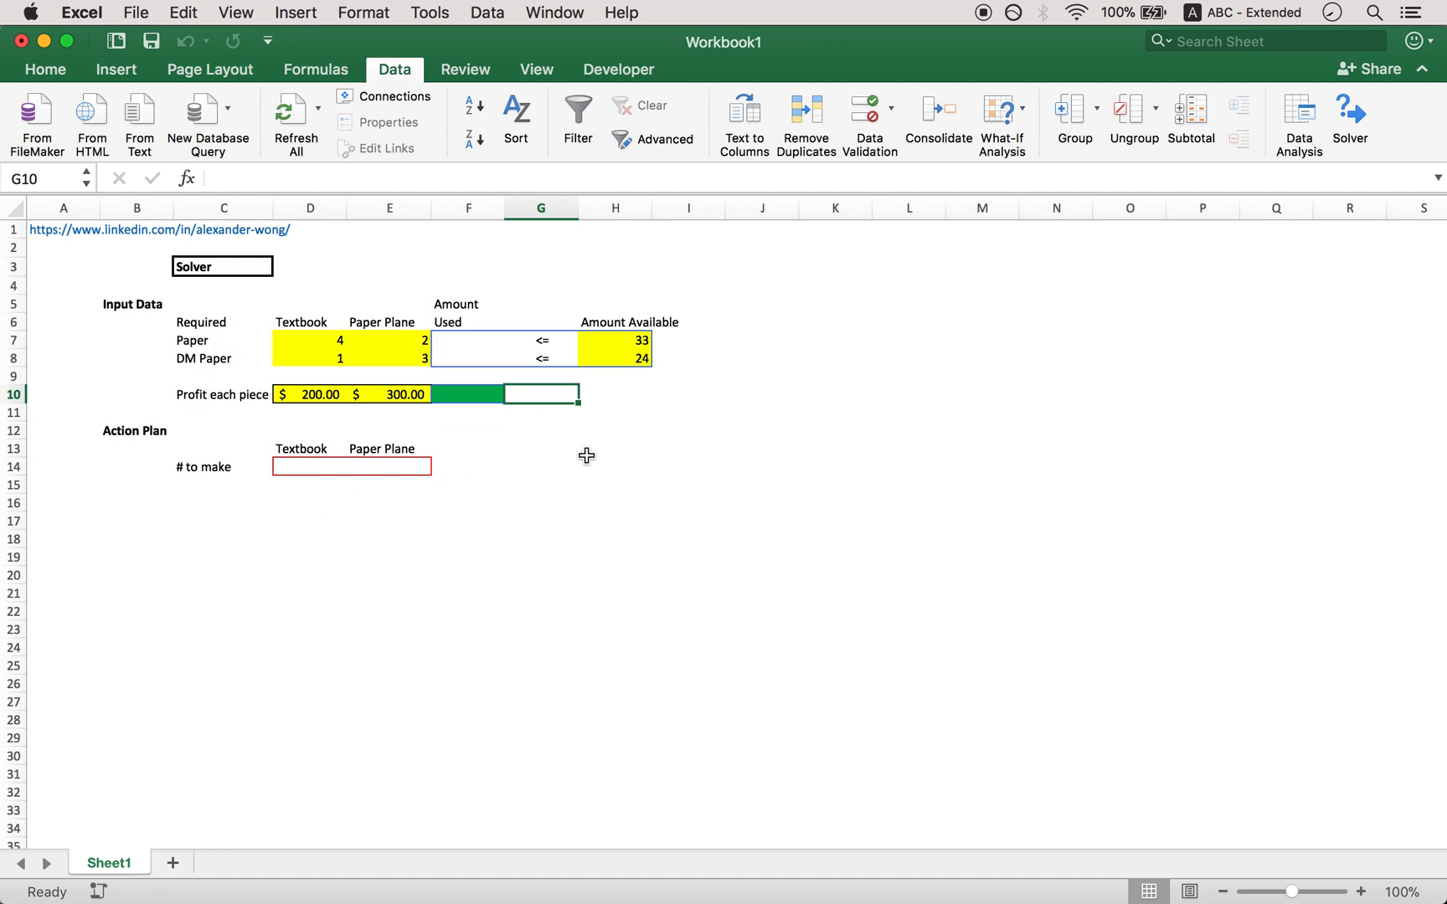
- Try to solve the existing Solver model that maximizes F10 by changing D14:E14, and leave Solver
{"action": "left_click", "coordinate": [620, 467]}
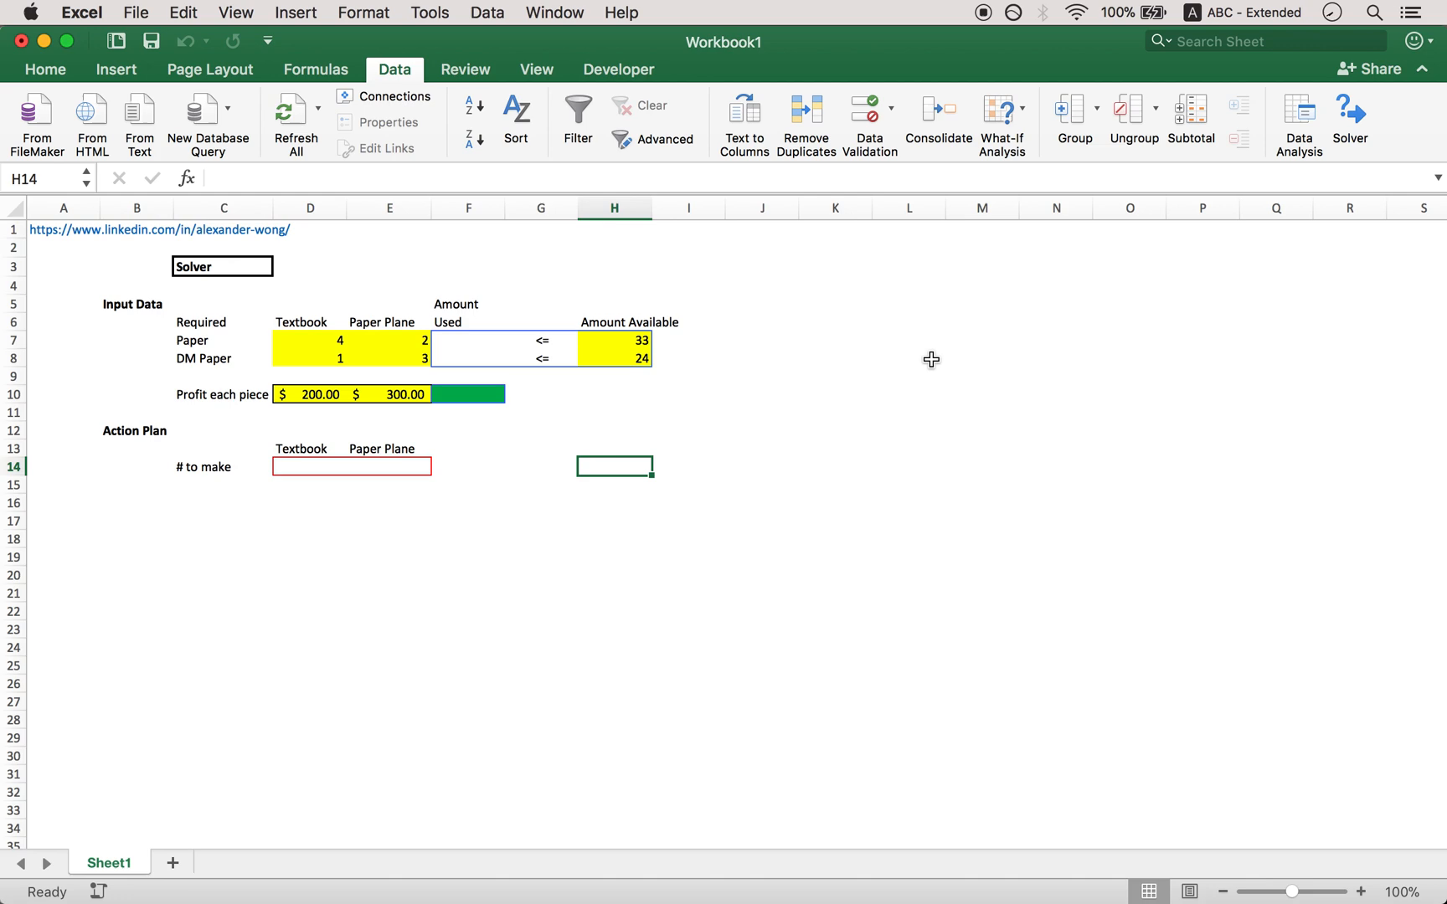
{"action": "left_click", "coordinate": [1352, 112]}
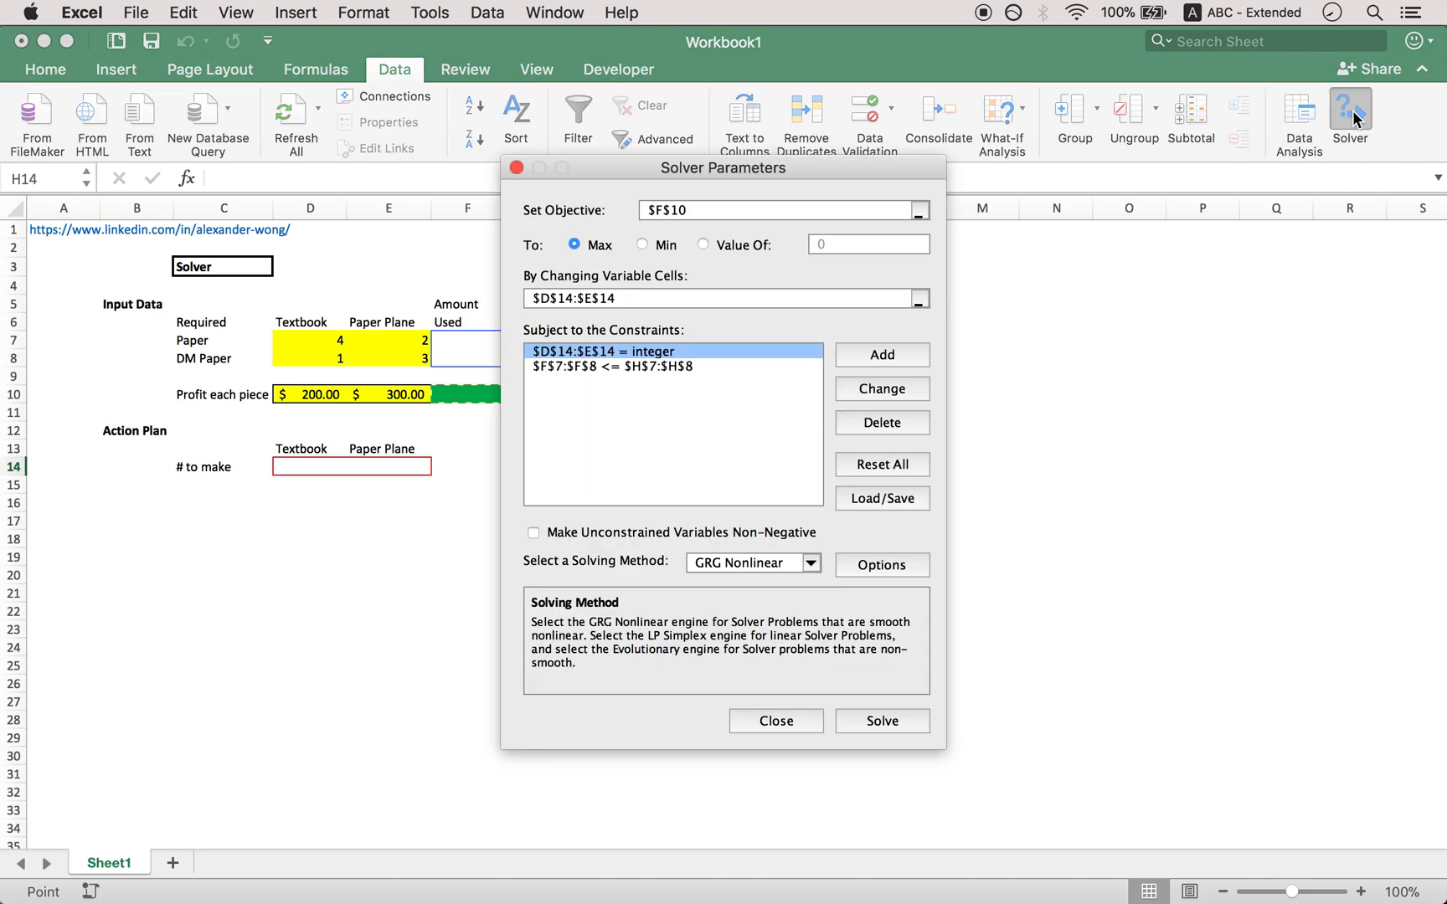
{"action": "left_click_drag", "start_coordinate": [716, 164], "coordinate": [997, 165]}
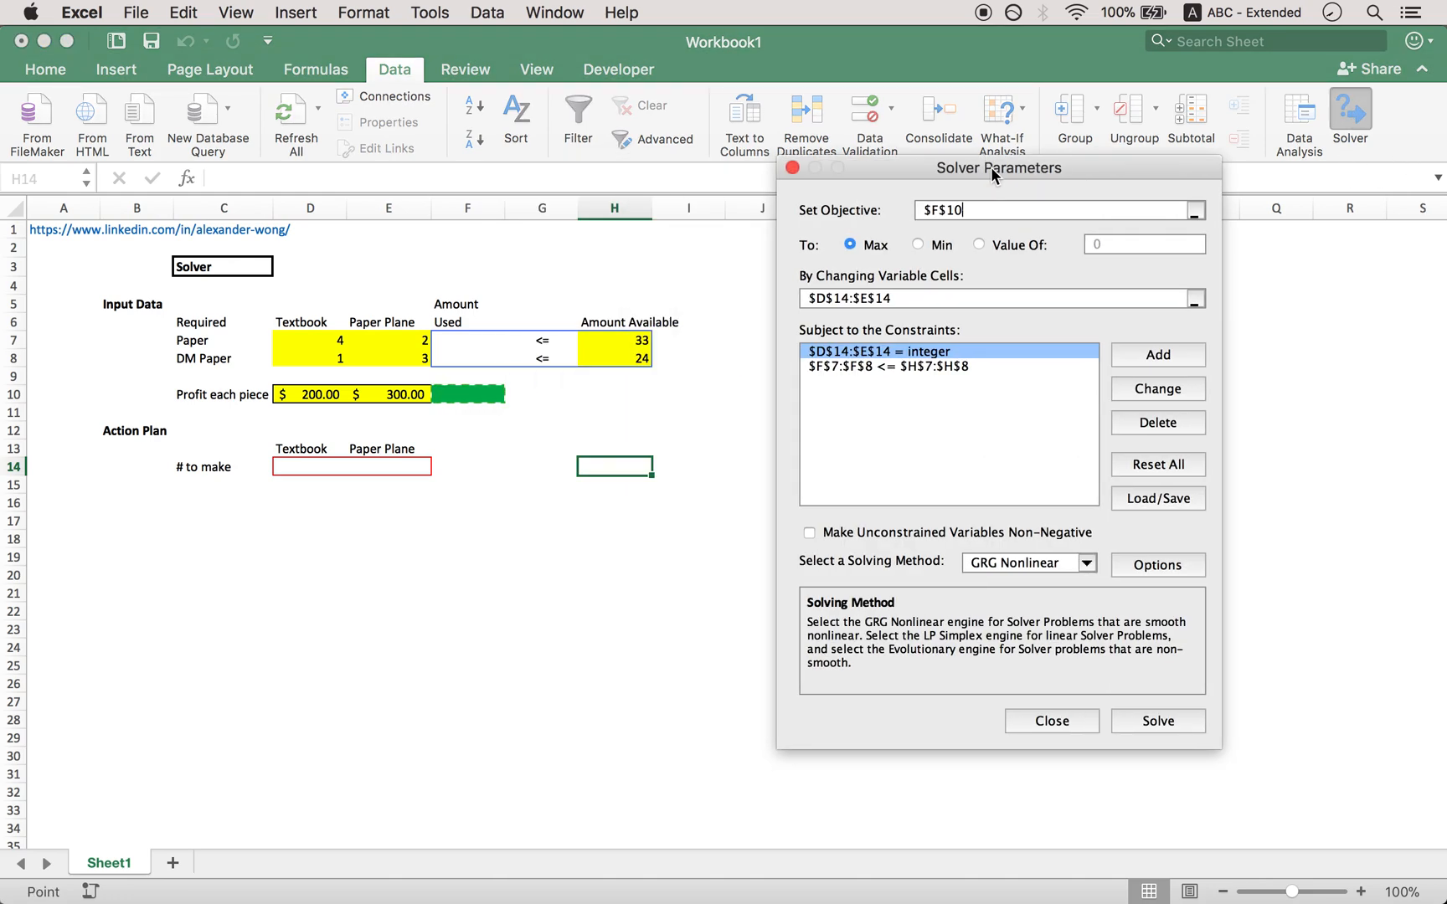
{"action": "left_click", "coordinate": [1164, 720]}
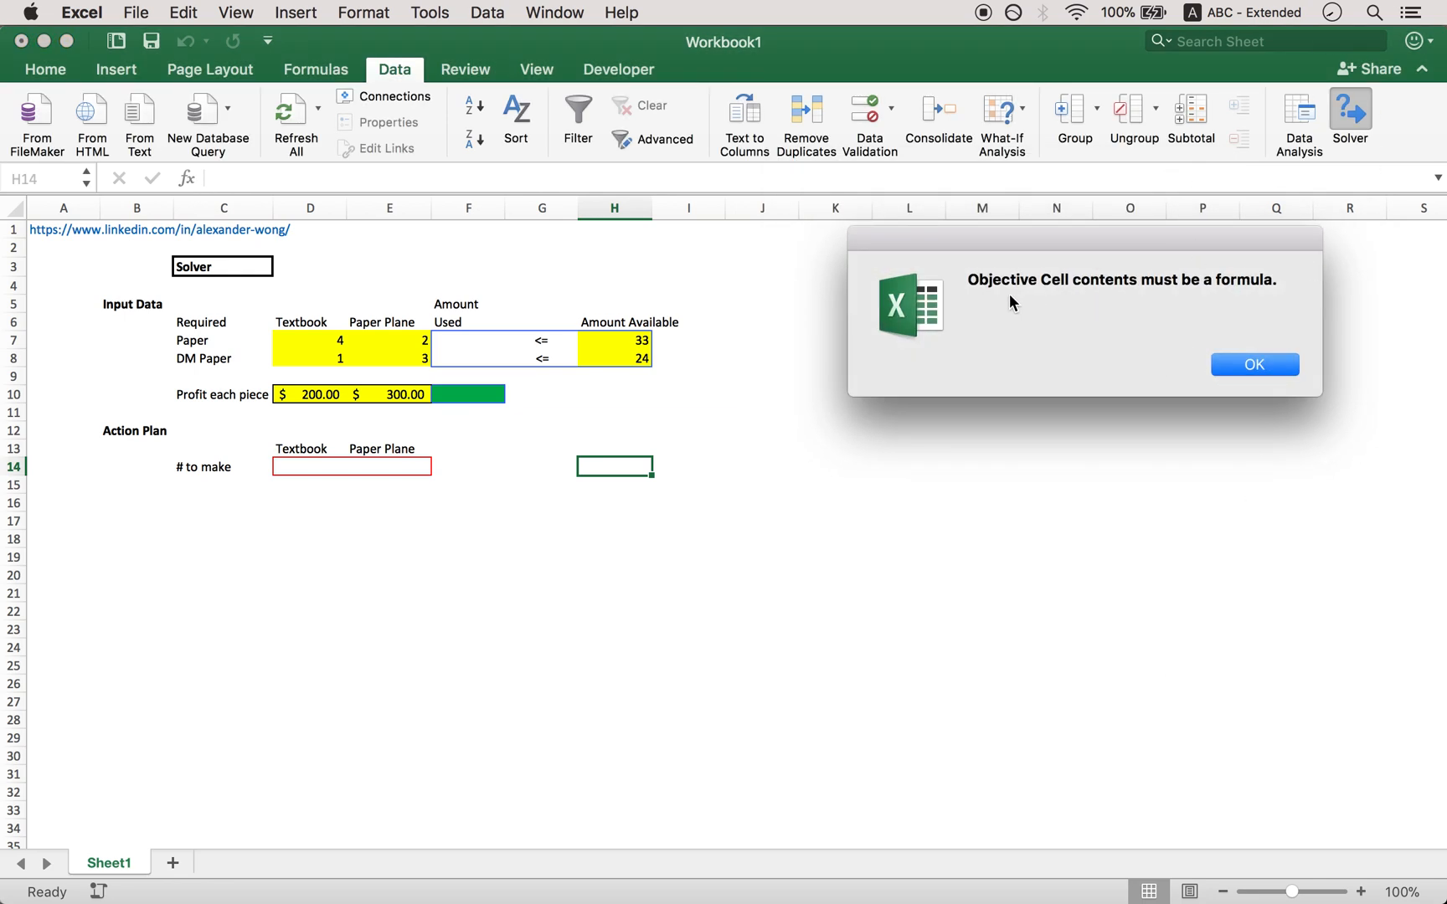
{"action": "left_click", "coordinate": [1253, 367]}
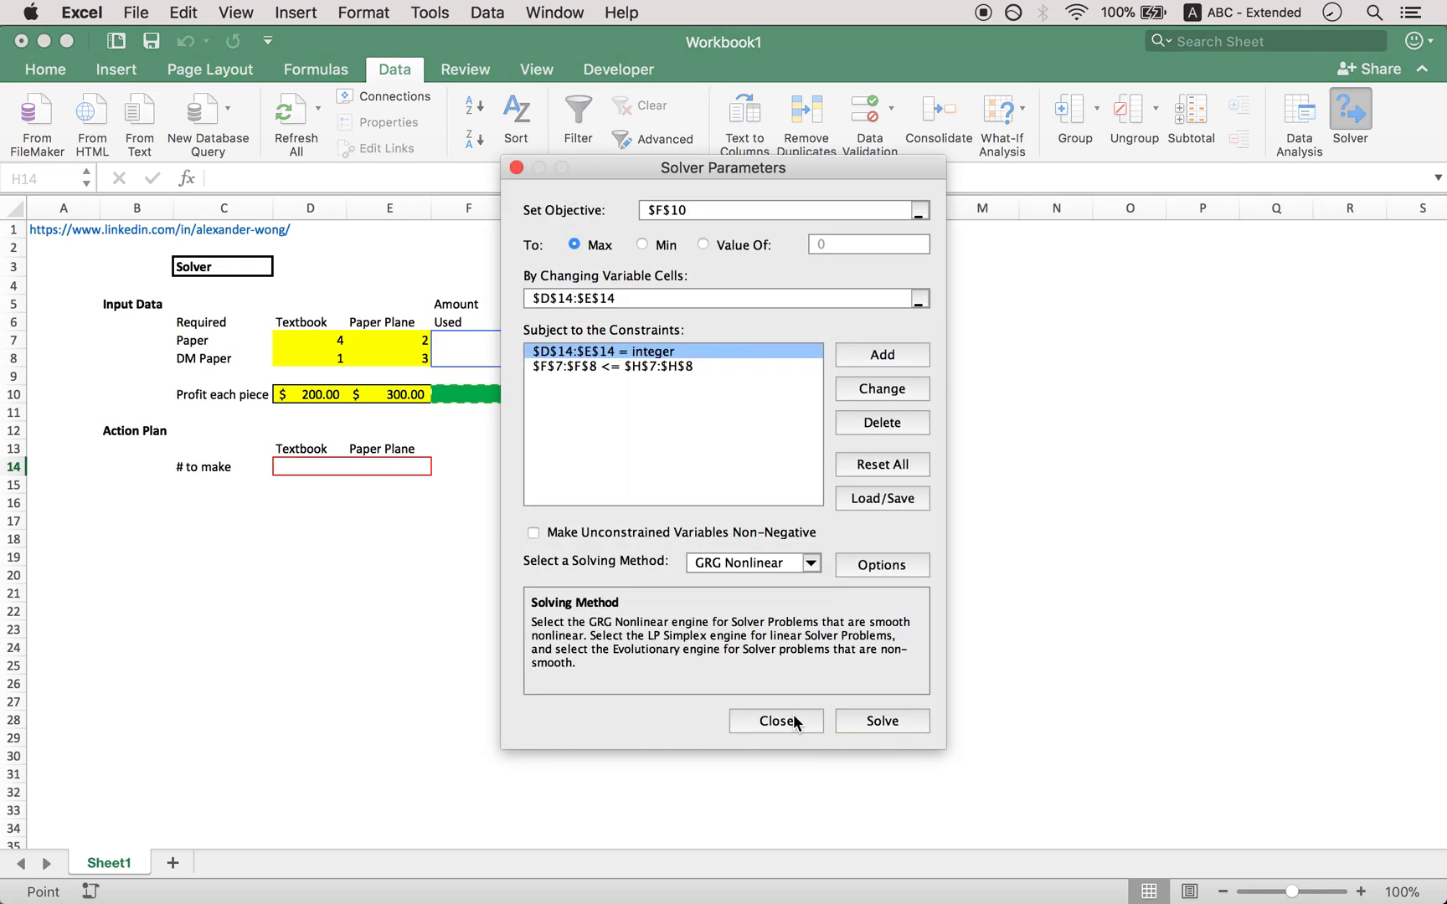
{"action": "left_click", "coordinate": [783, 723]}
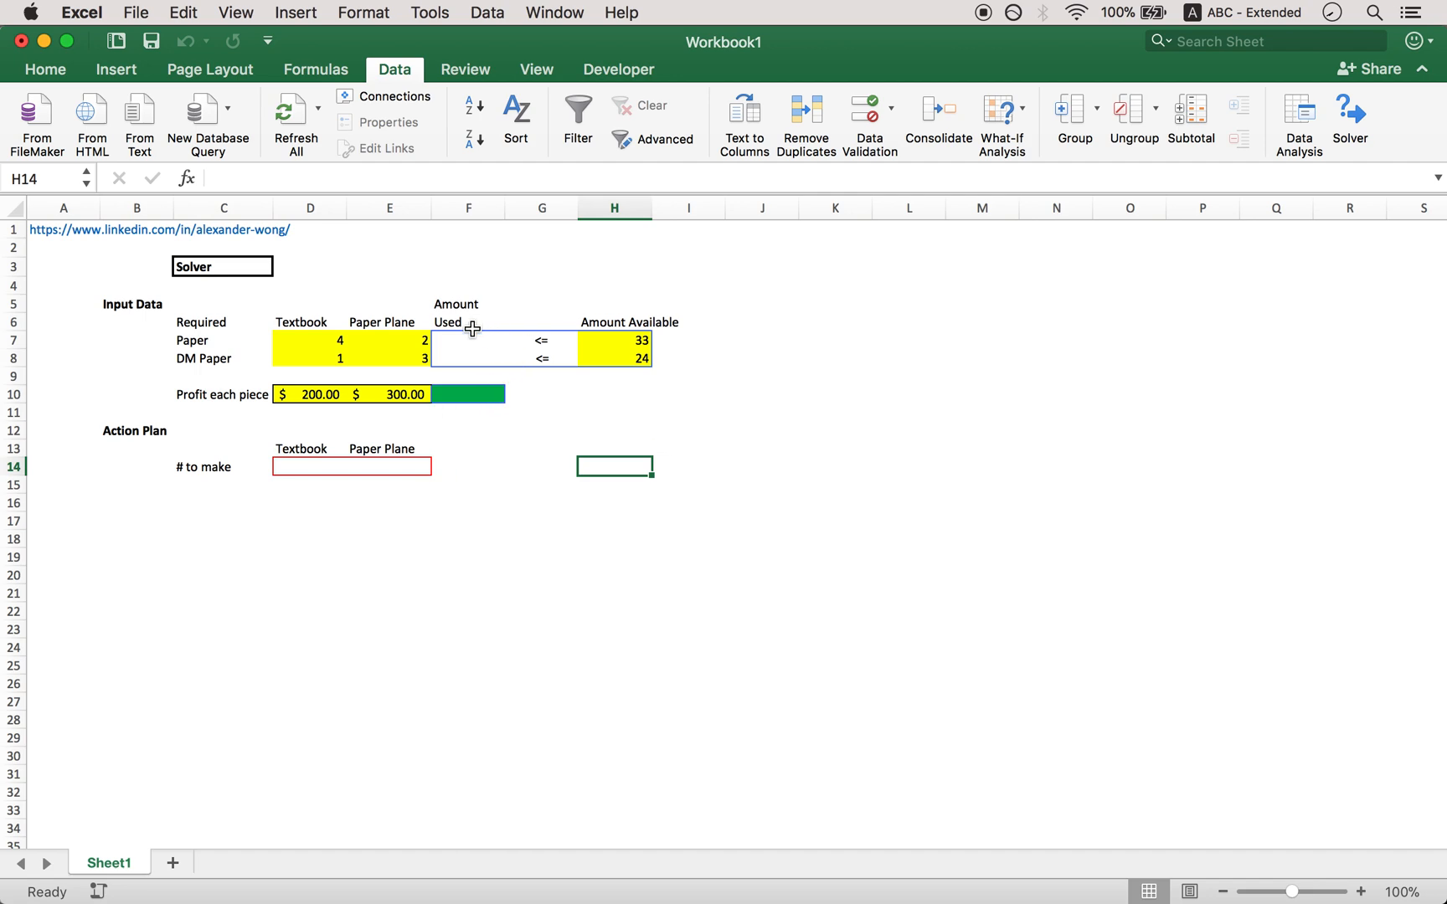
- Calculate the Paper amount used in F7 with =SUMPRODUCT(D7:E7,D14:E14)
{"action": "left_click_drag", "start_coordinate": [471, 338], "coordinate": [472, 359]}
{"action": "left_click", "coordinate": [538, 359]}
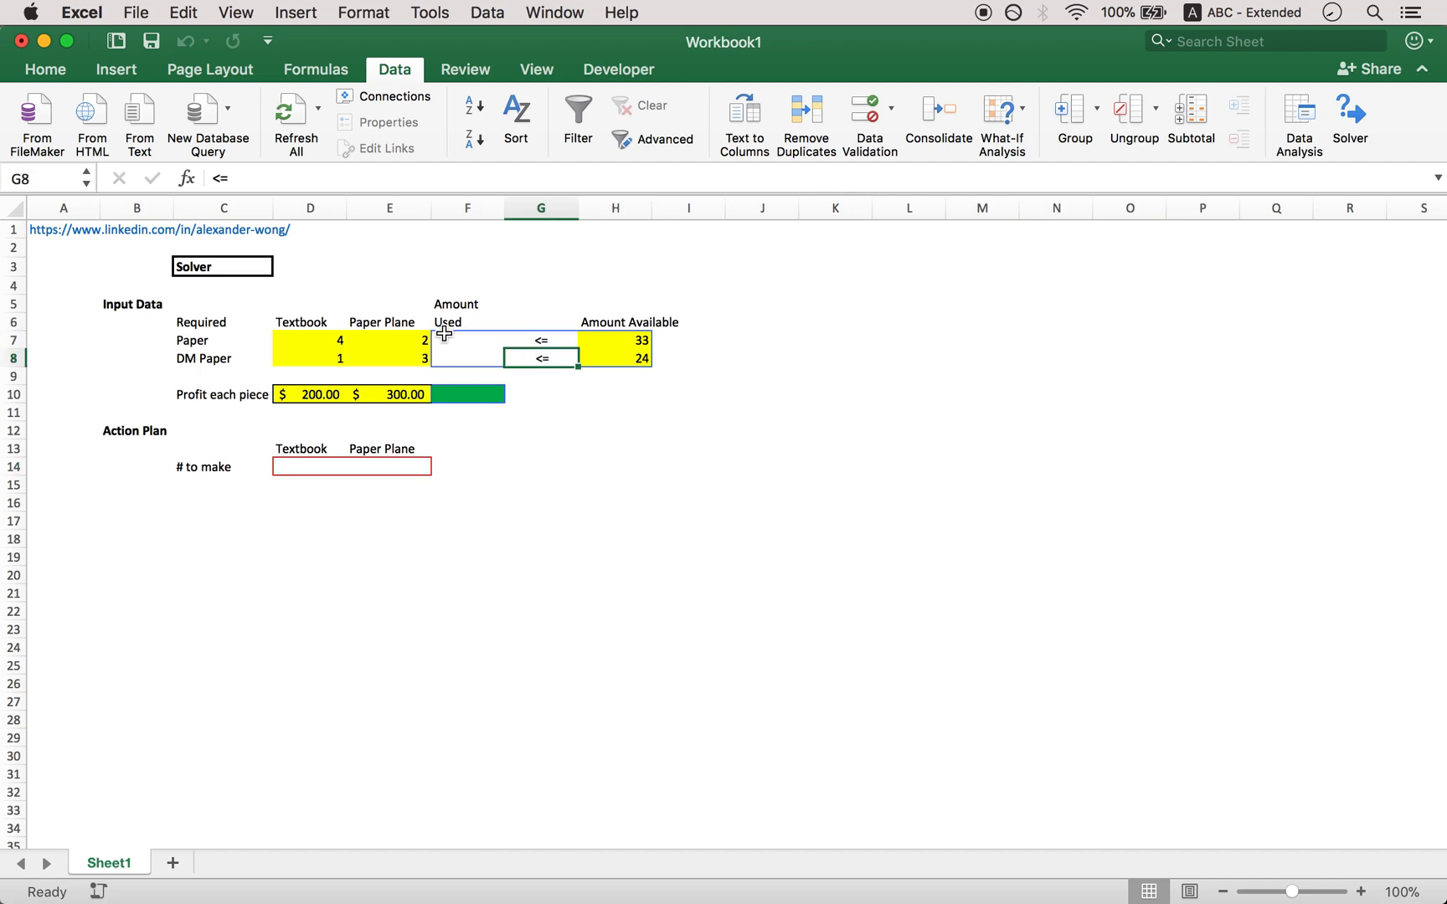
{"action": "left_click", "coordinate": [462, 343]}
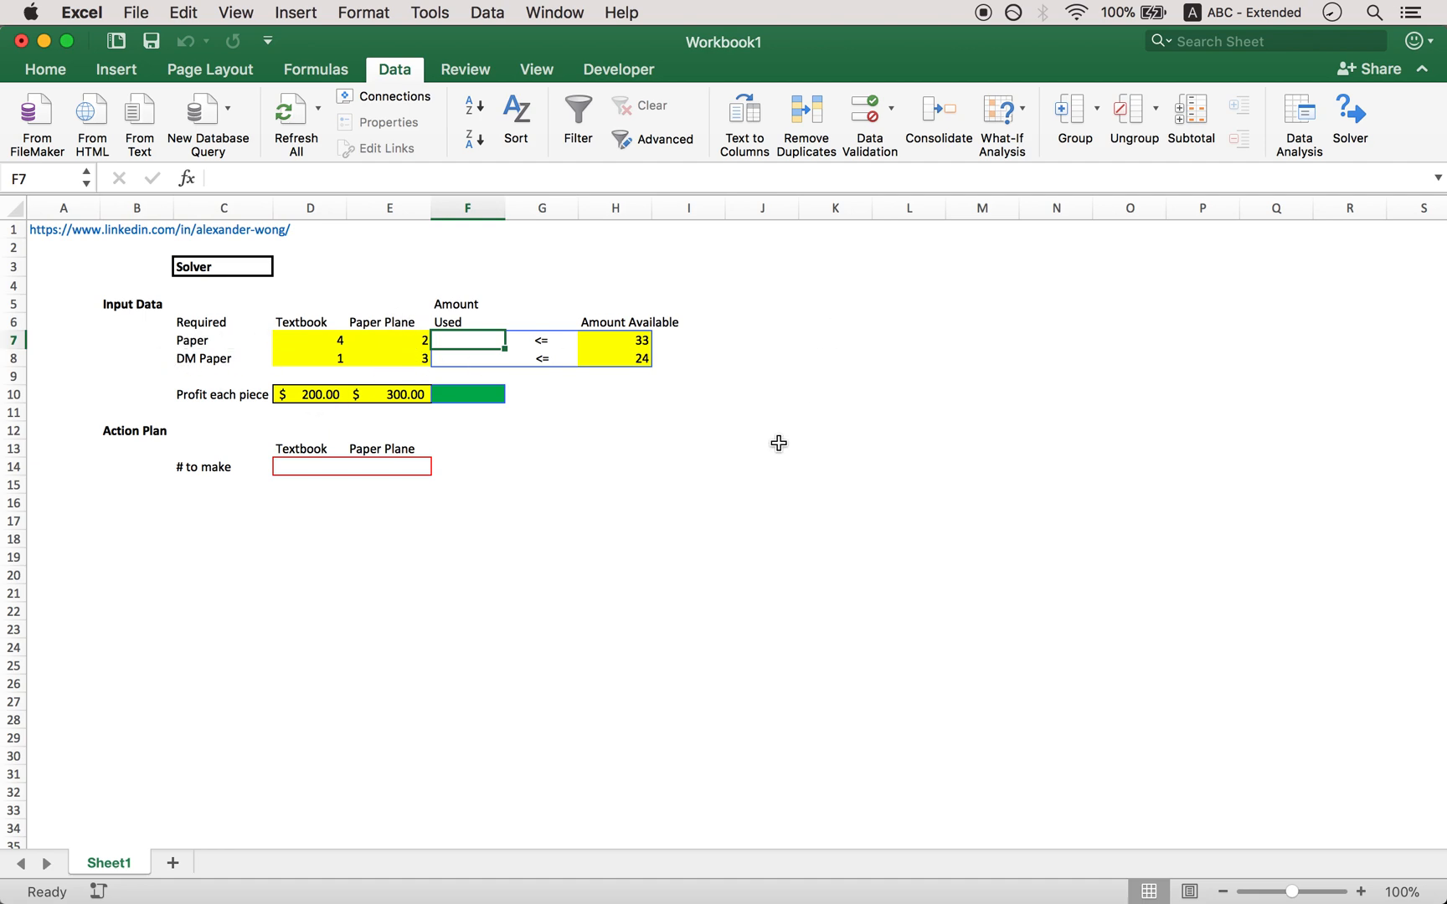
{"action": "type", "text": "="}
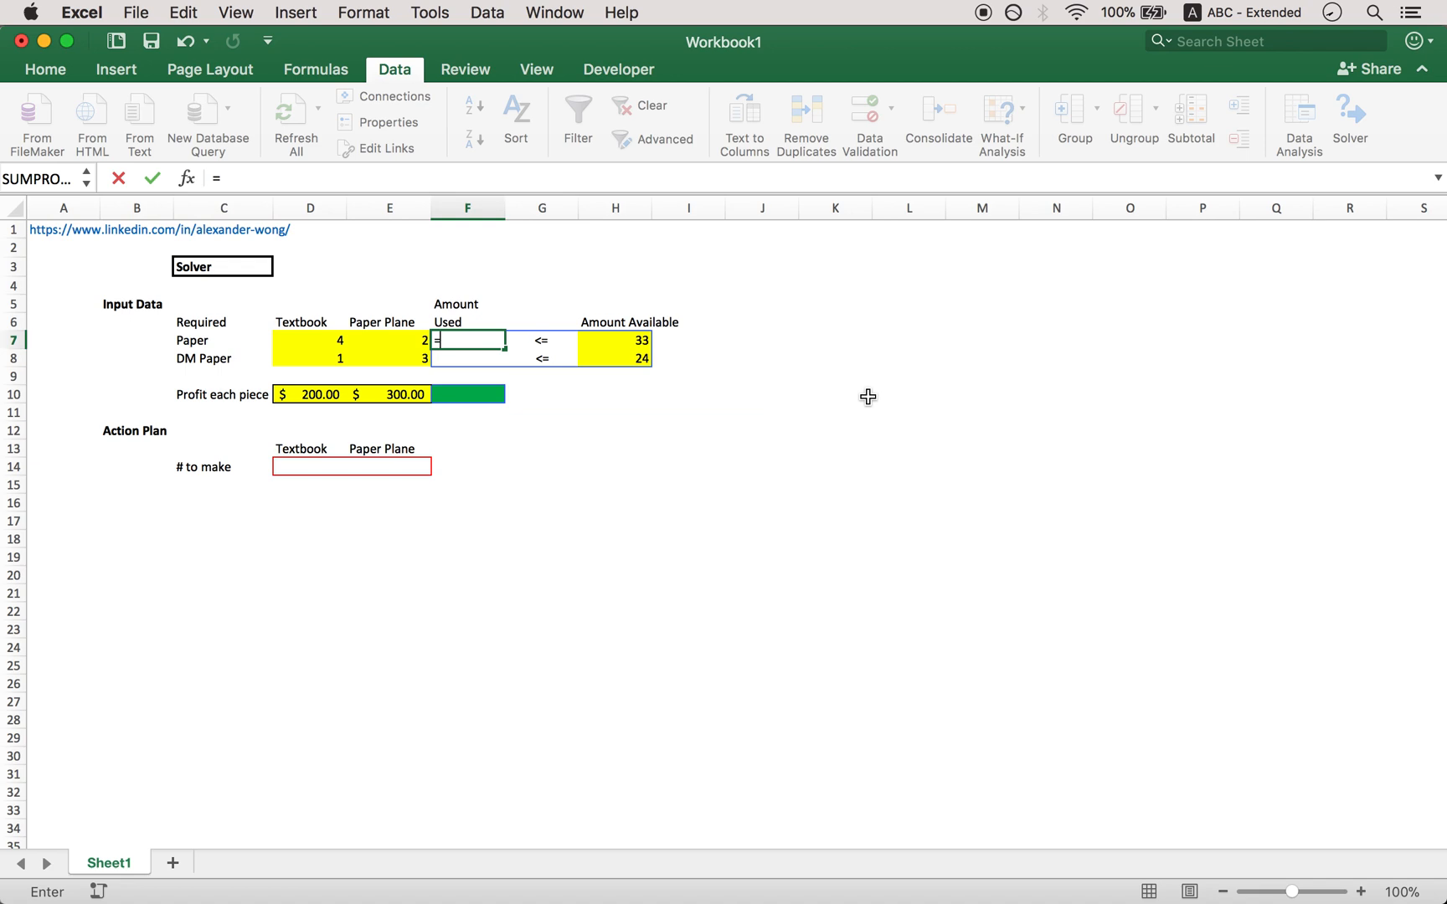
{"action": "type", "text": "sum"}
{"action": "key", "text": "Tab"}
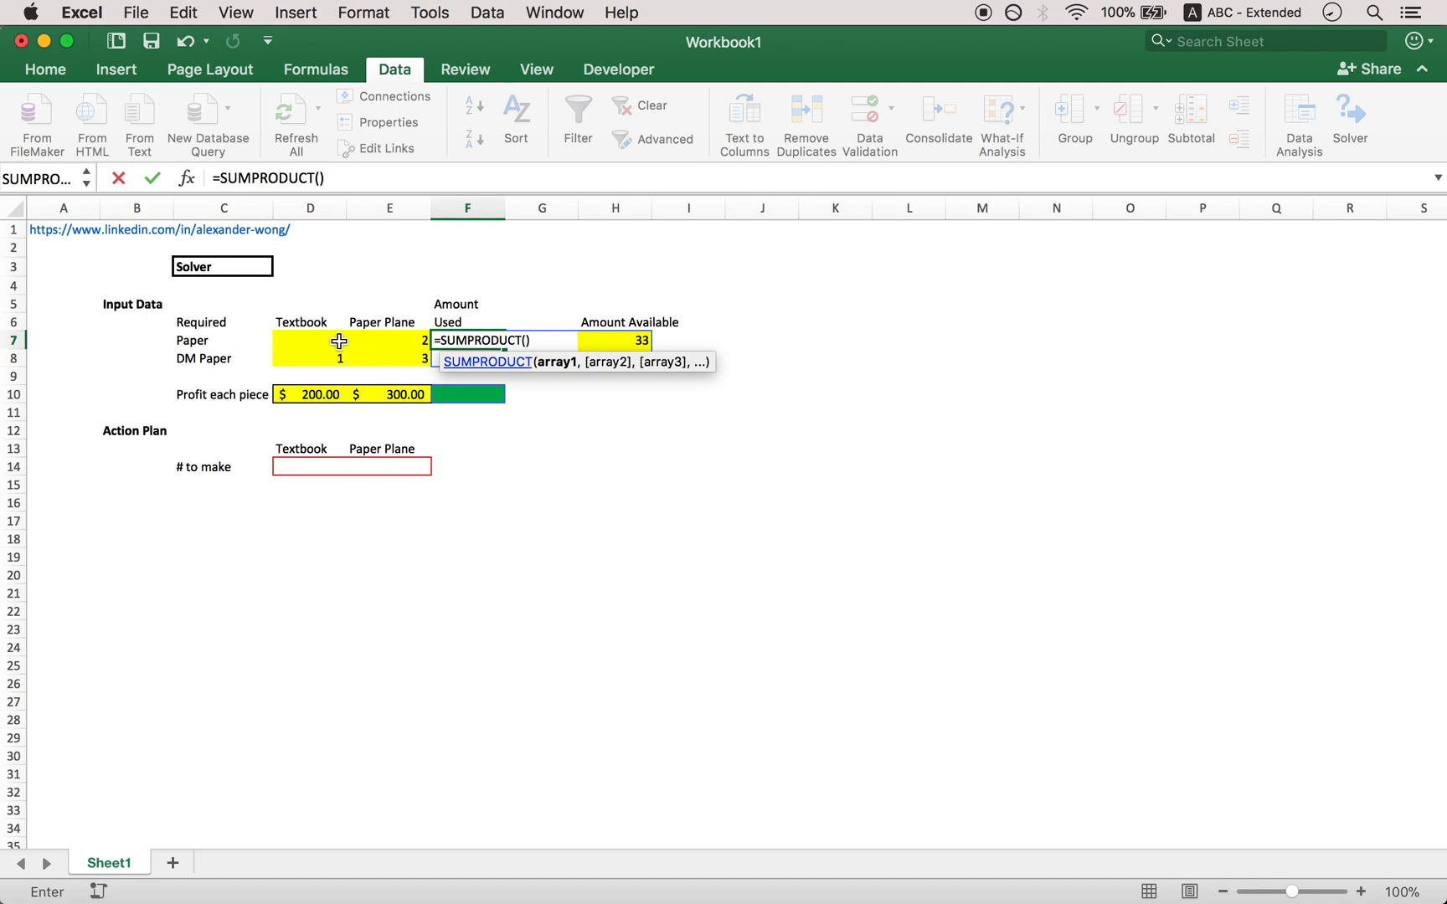
{"action": "left_click_drag", "start_coordinate": [310, 341], "coordinate": [403, 344]}
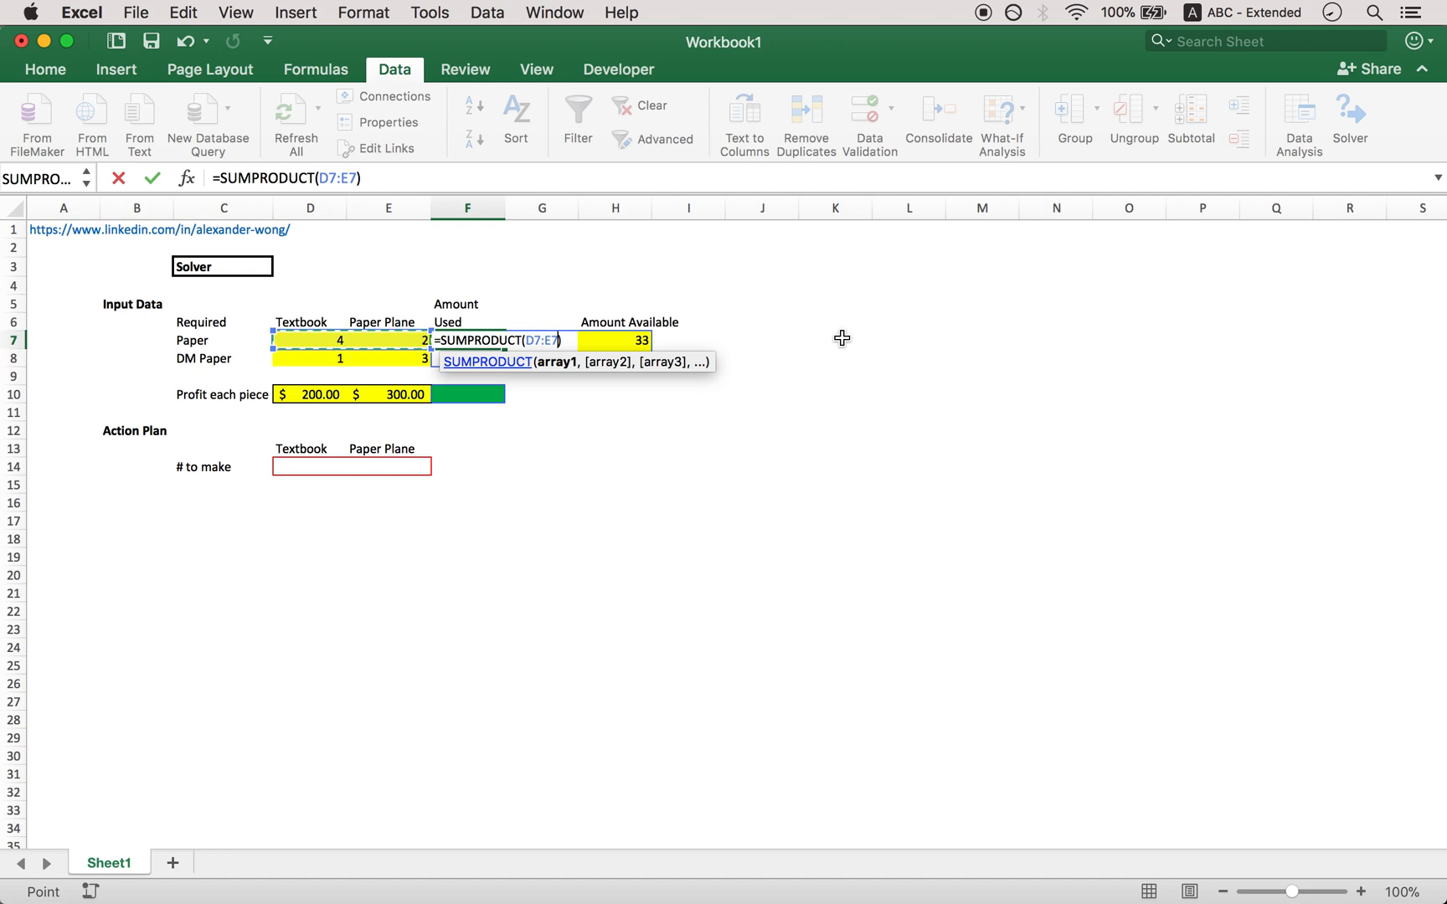
{"action": "type", "text": ","}
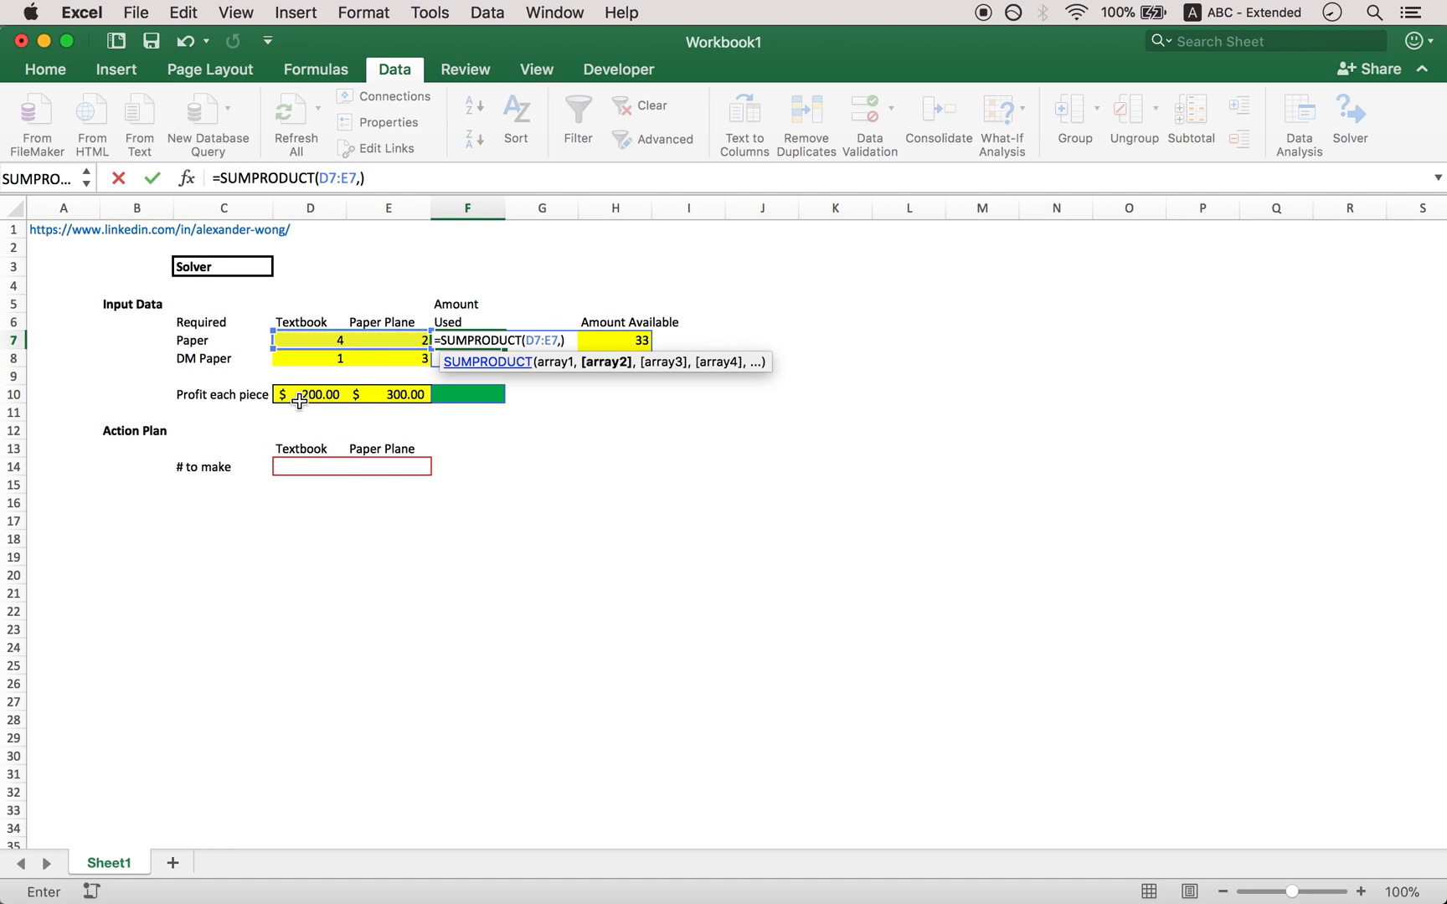
{"action": "left_click_drag", "start_coordinate": [306, 471], "coordinate": [413, 472]}
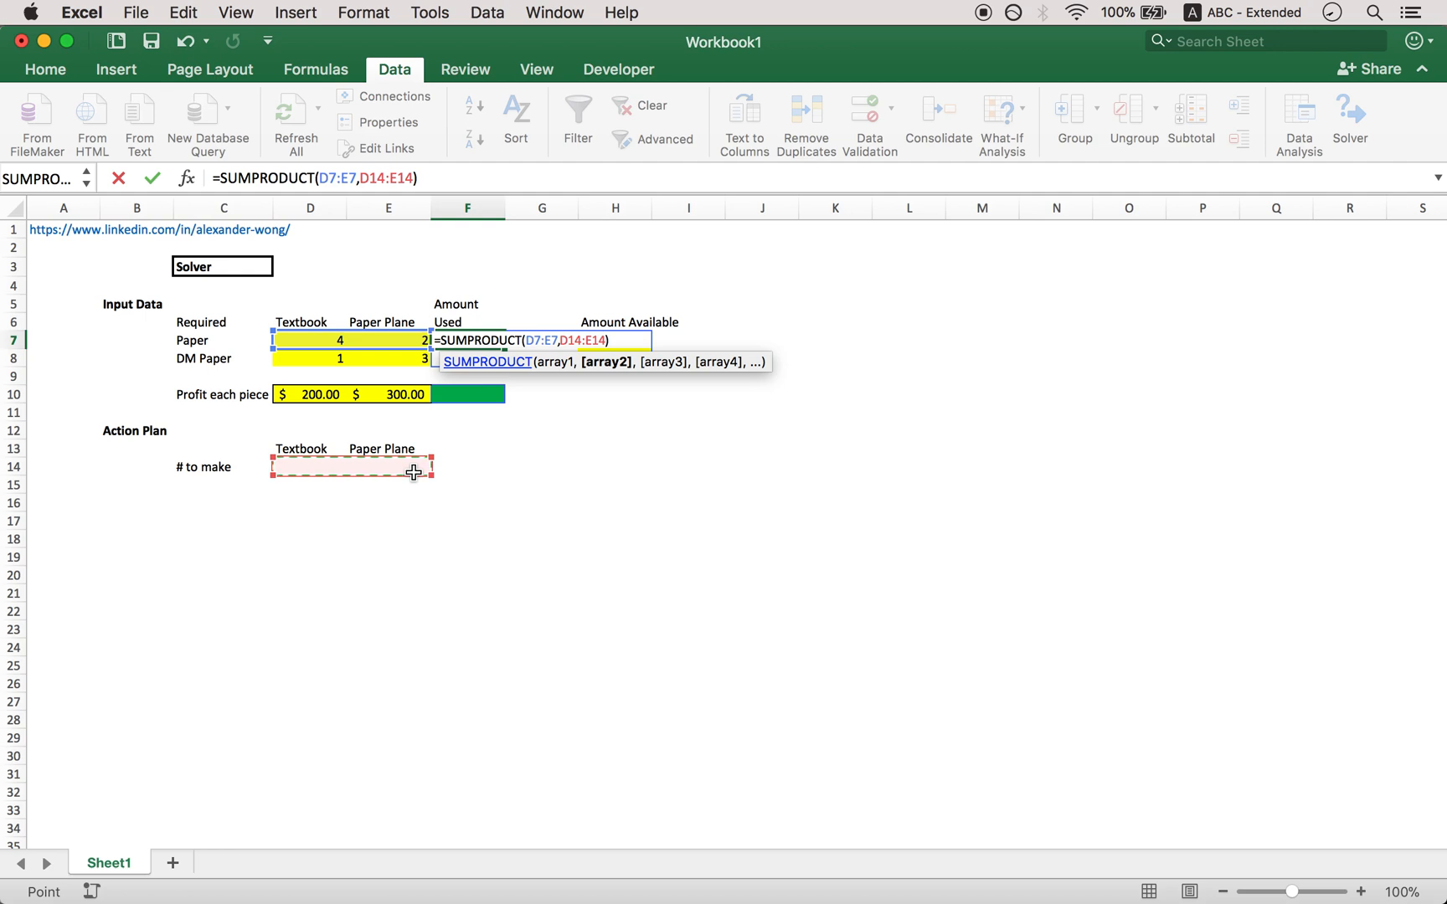
{"action": "type", "text": ")"}
{"action": "key", "text": "Return"}
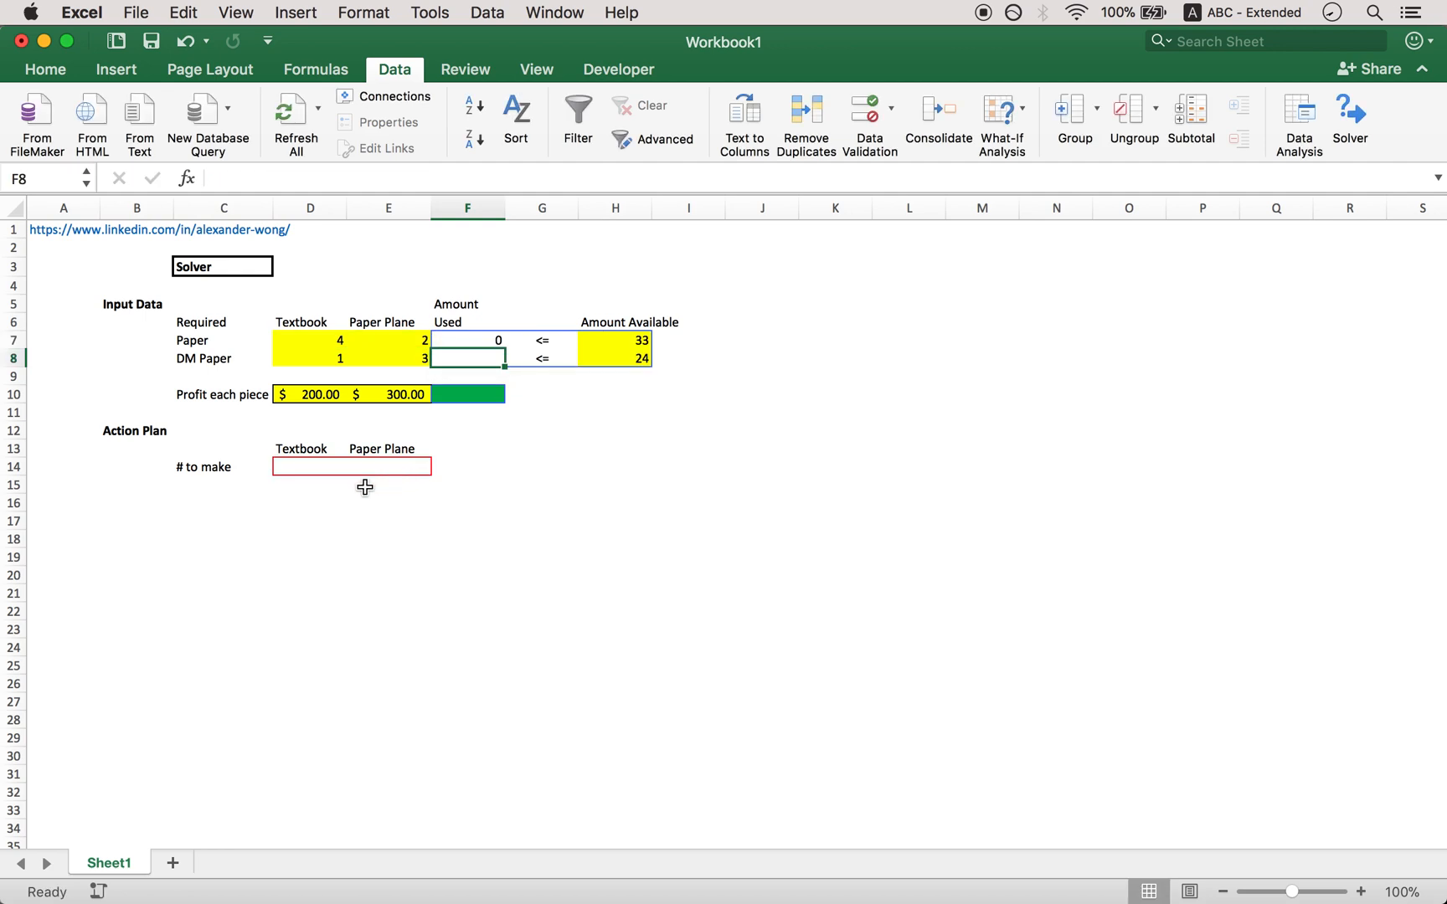
- Enter trial quantities to make of 10 textbooks in D14 and 10 paper planes in E14
{"action": "left_click", "coordinate": [313, 470]}
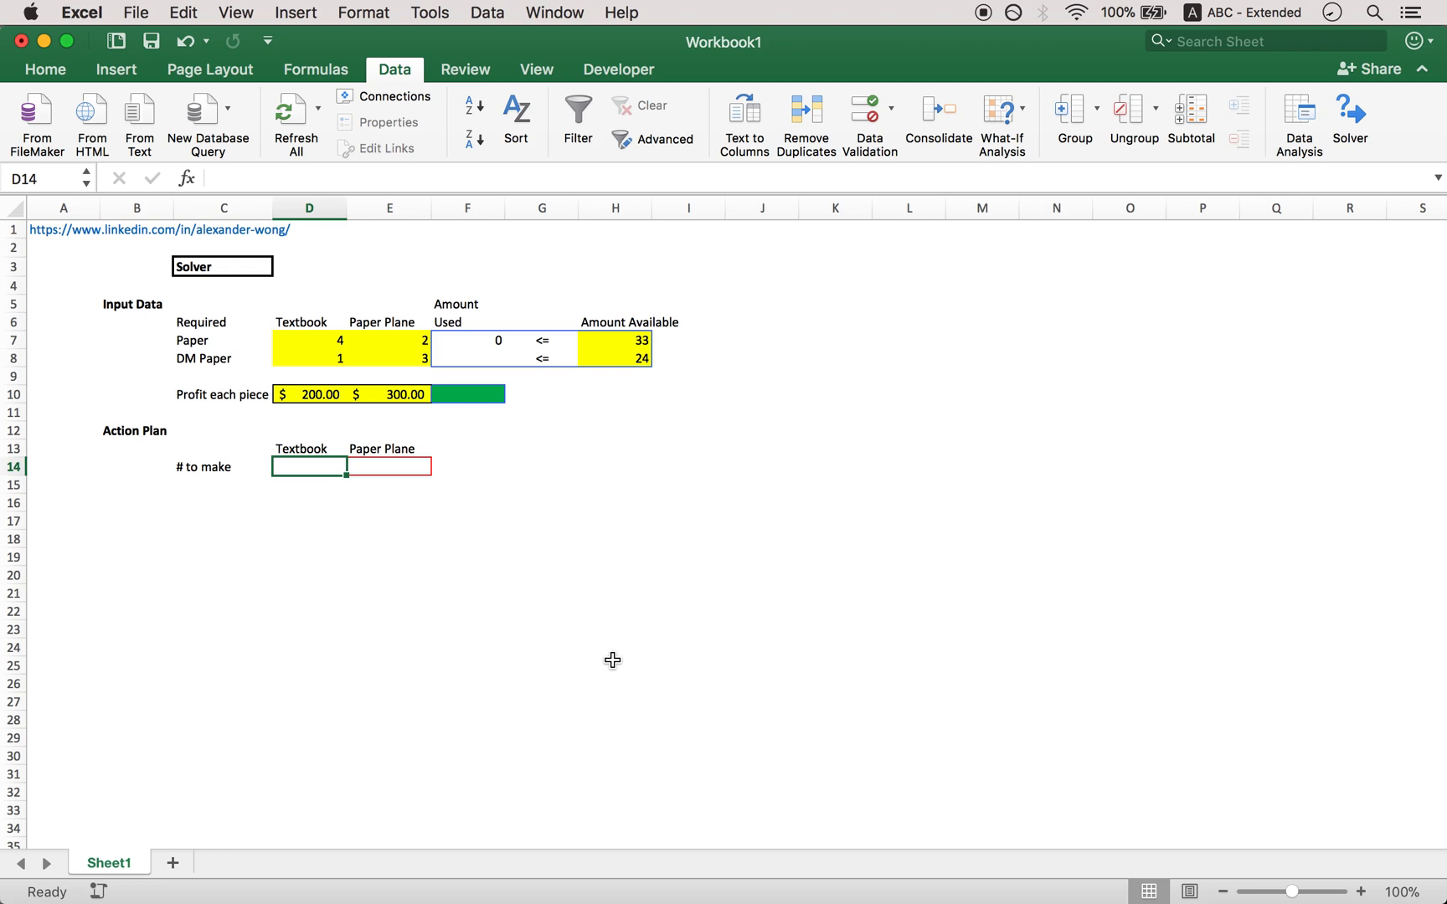
{"action": "type", "text": "10"}
{"action": "key", "text": "Tab"}
{"action": "type", "text": "10"}
{"action": "key", "text": "Tab"}
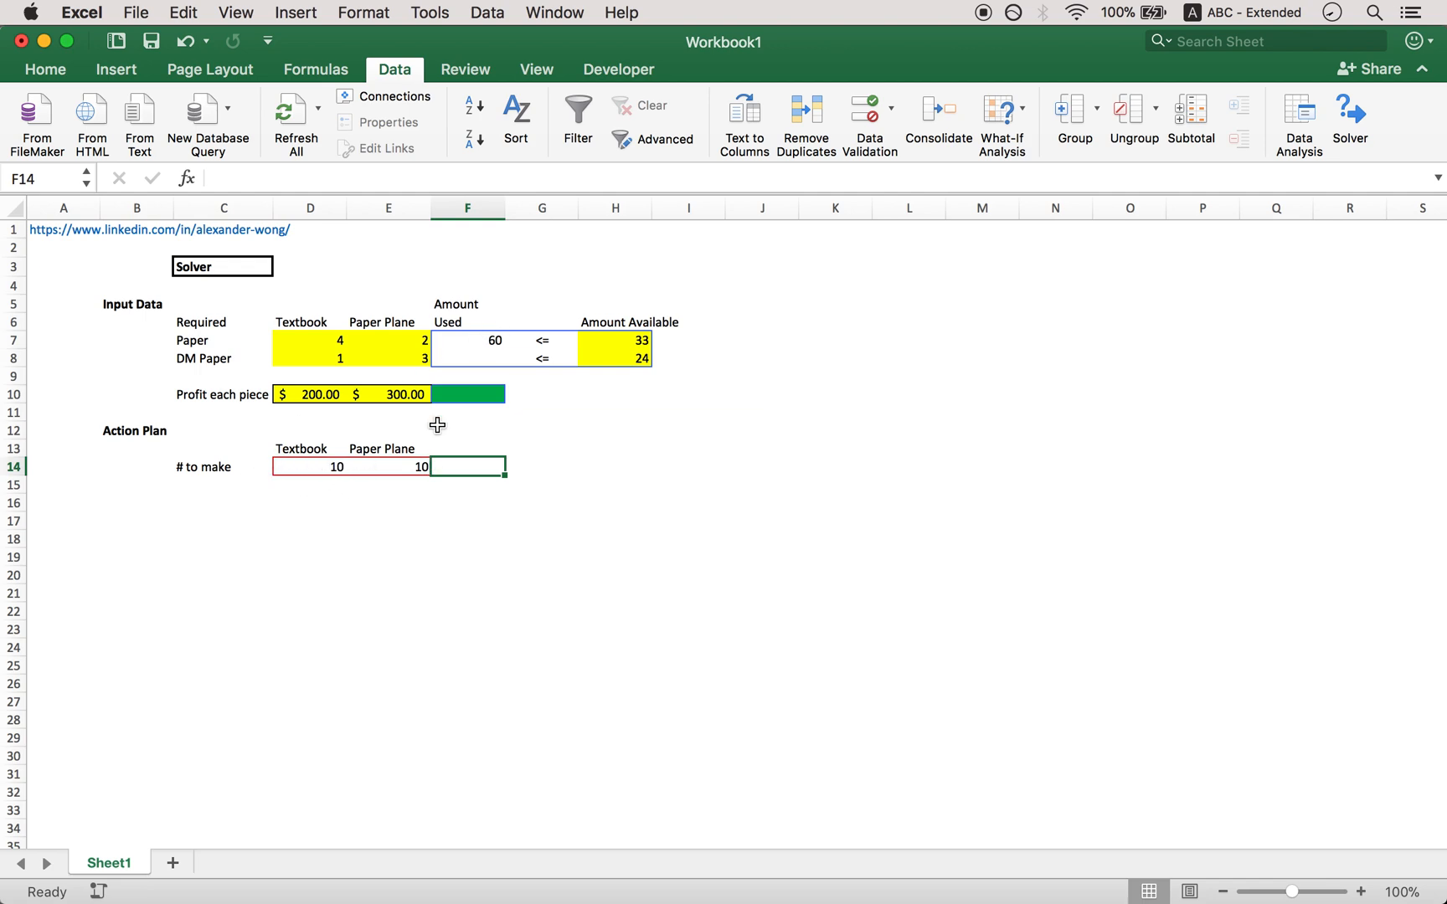
- Calculate the DM Paper amount used in F8 with =SUMPRODUCT(D8:E8,D14:E14)
{"action": "left_click", "coordinate": [473, 359]}
{"action": "type", "text": "=su"}
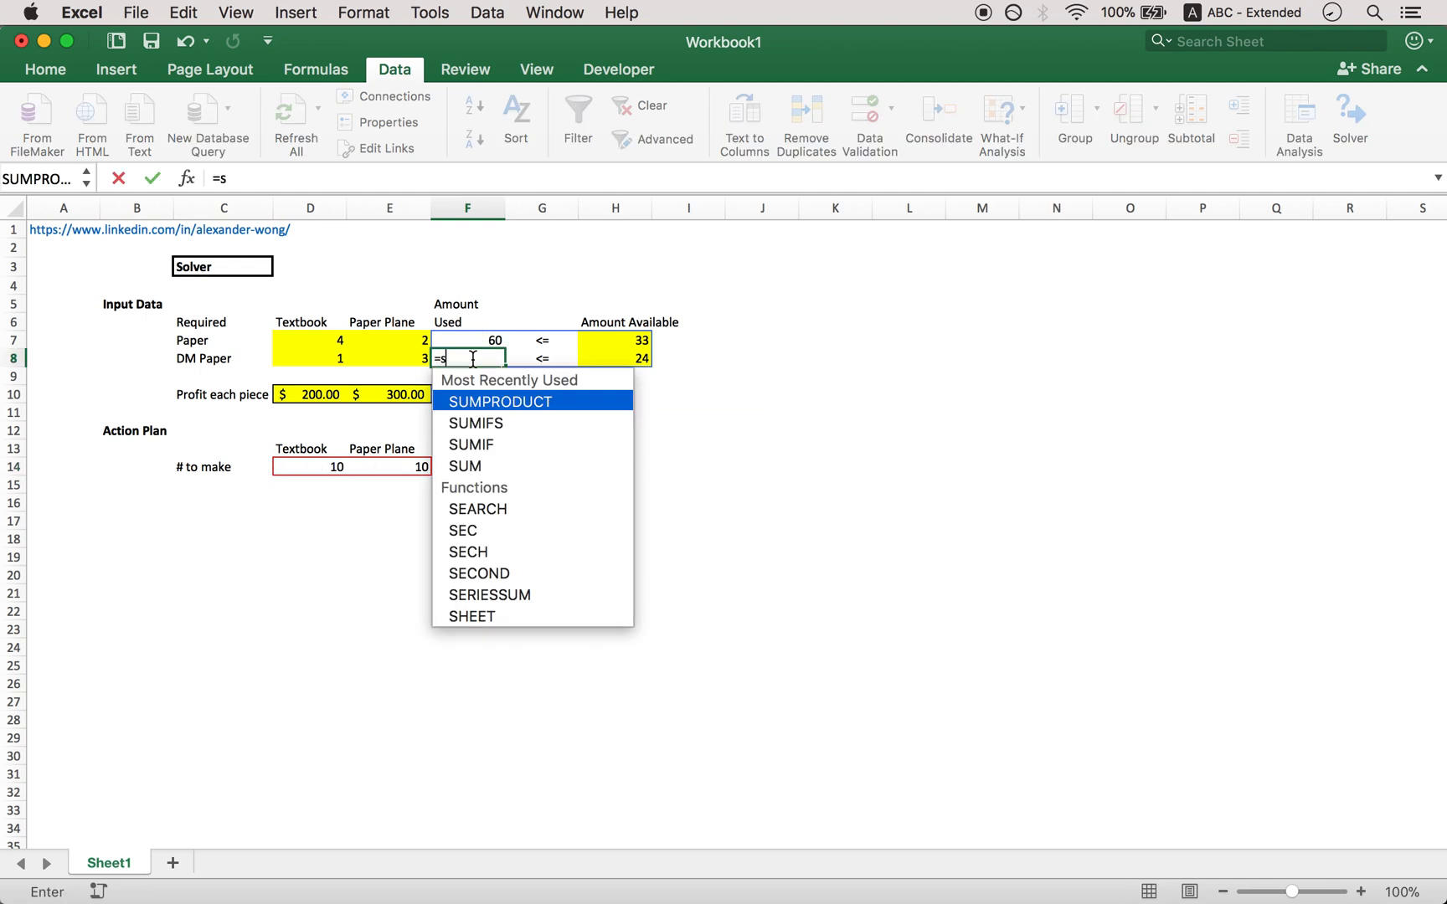
{"action": "key", "text": "Tab"}
{"action": "left_click_drag", "start_coordinate": [333, 359], "coordinate": [393, 360]}
{"action": "type", "text": ","}
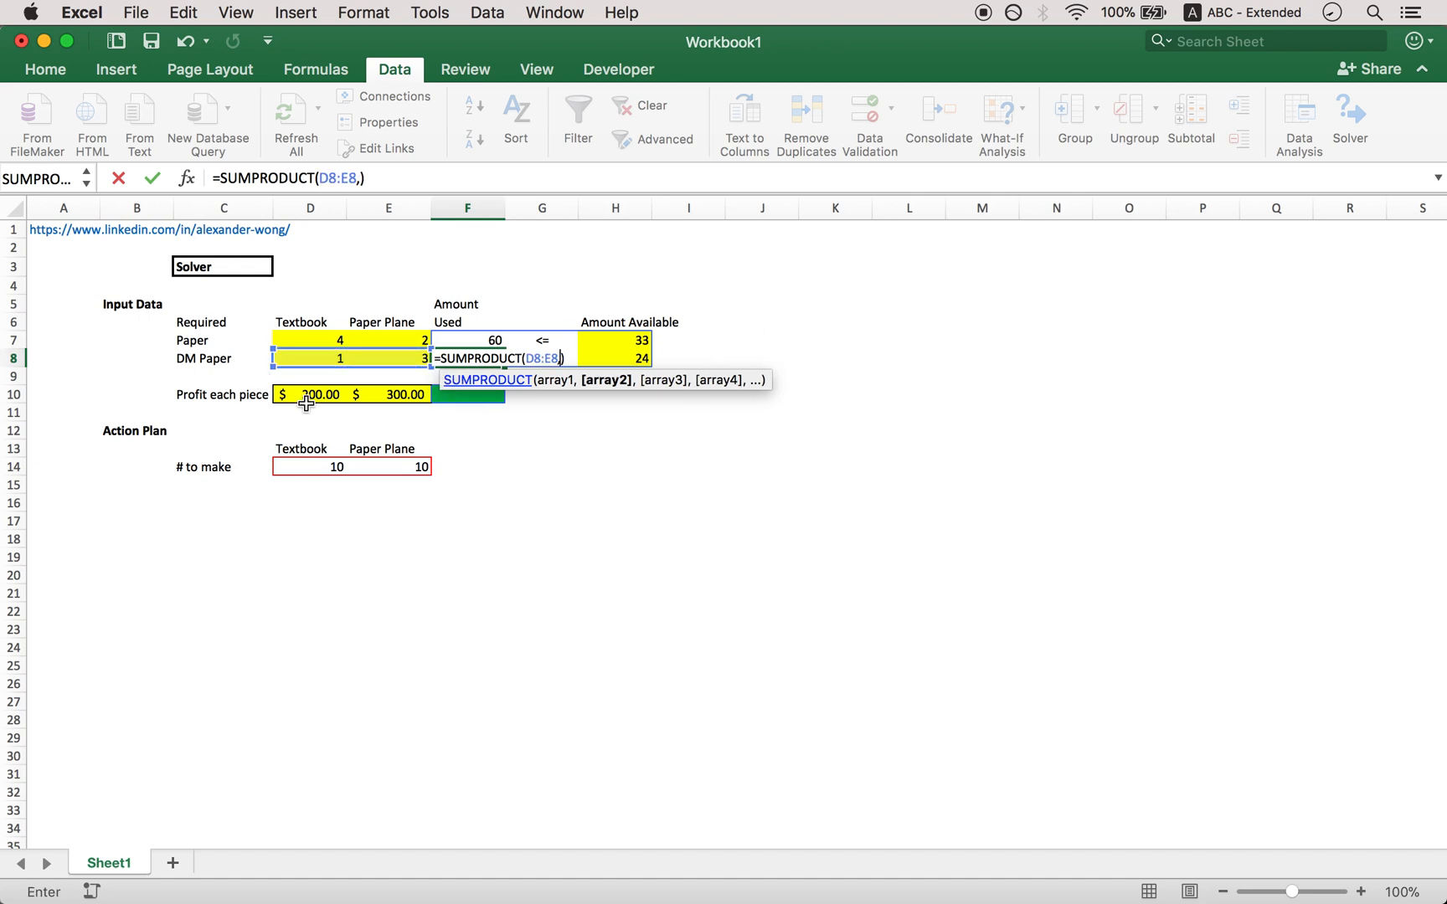
{"action": "left_click", "coordinate": [296, 472]}
{"action": "left_click_drag", "start_coordinate": [295, 472], "coordinate": [417, 474]}
{"action": "key", "text": "Return"}
{"action": "left_click", "coordinate": [588, 425]}
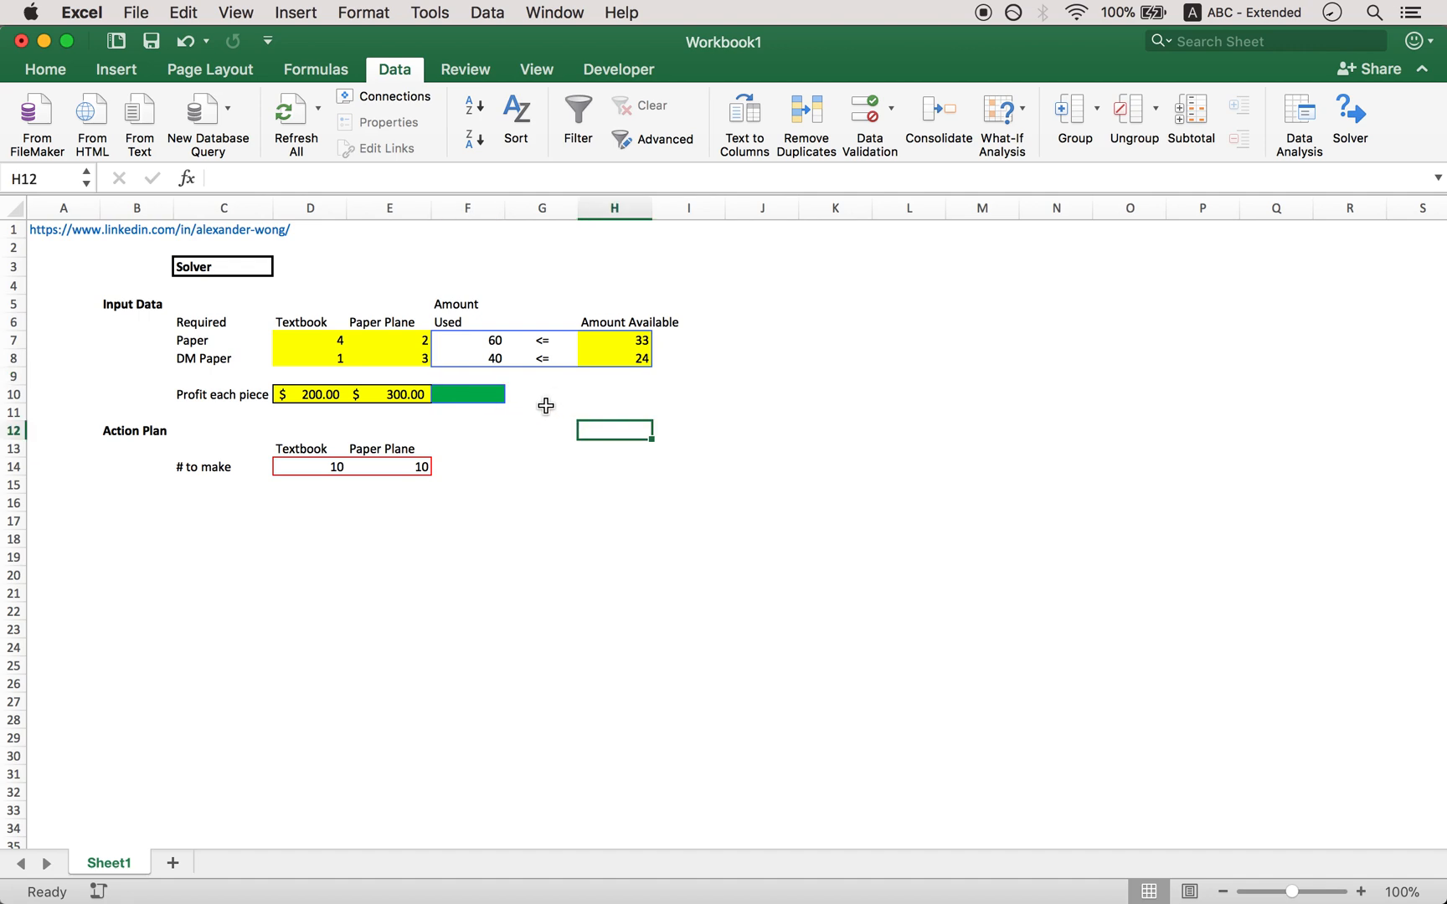
- Calculate the total profit in the green cell F10 with =SUMPRODUCT(D10:E10,D14:E14)
{"action": "left_click", "coordinate": [483, 398]}
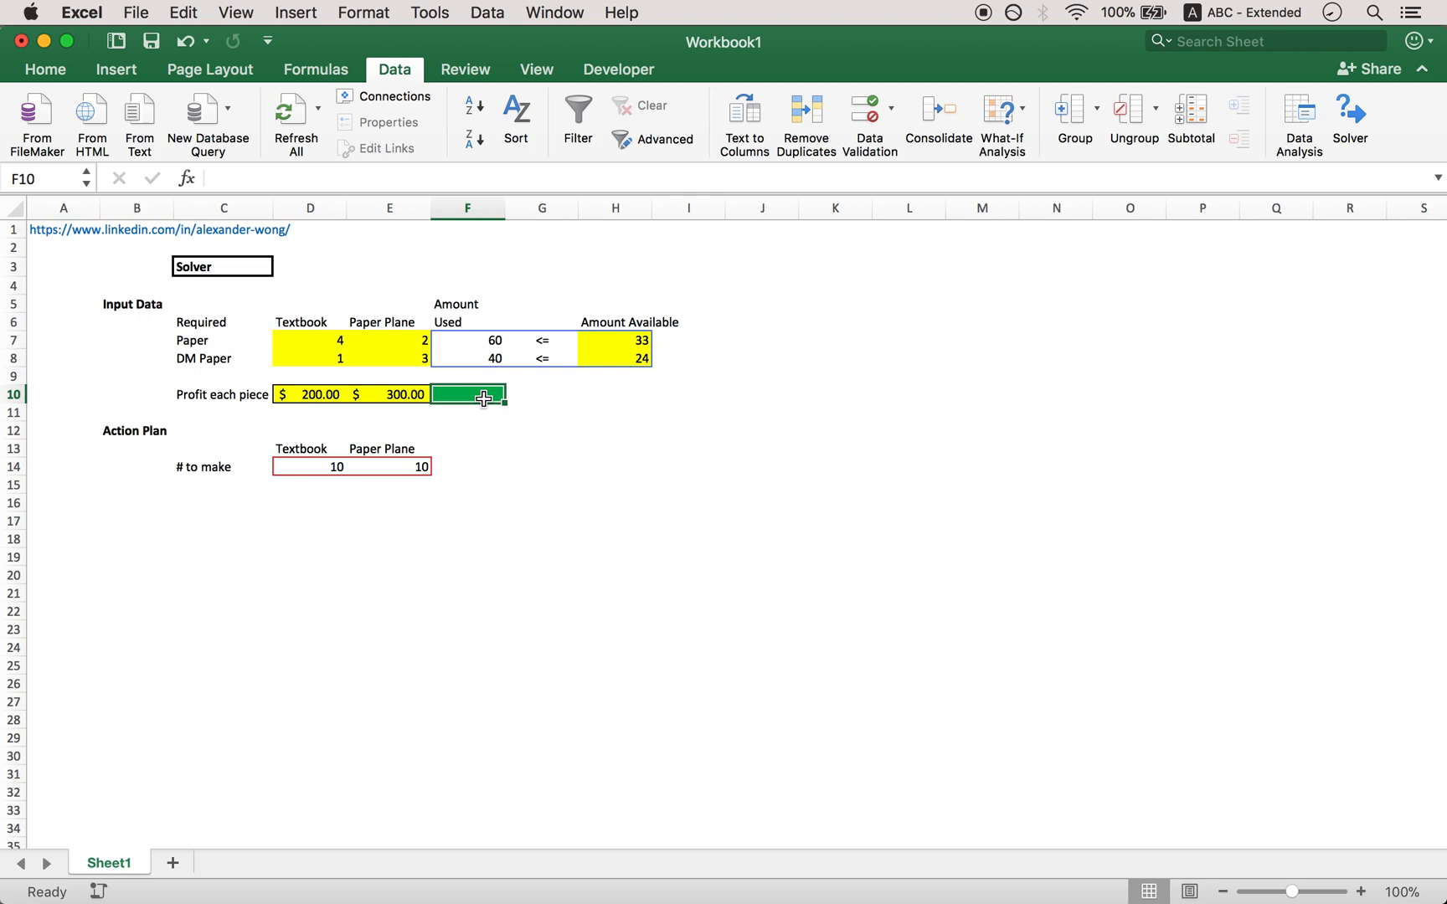
{"action": "type", "text": "="}
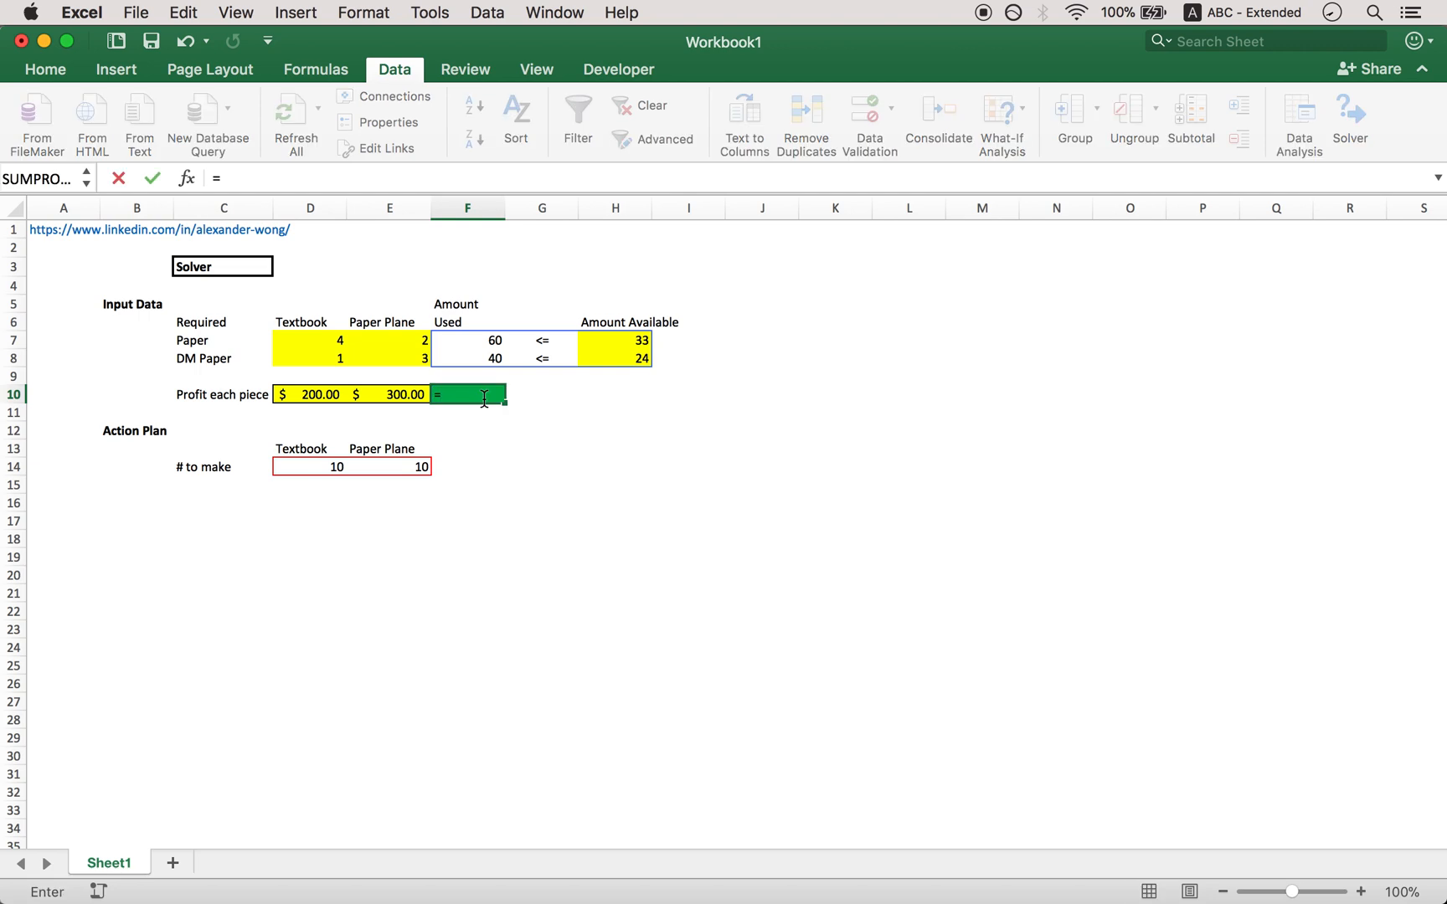
{"action": "type", "text": "sum"}
{"action": "key", "text": "Tab"}
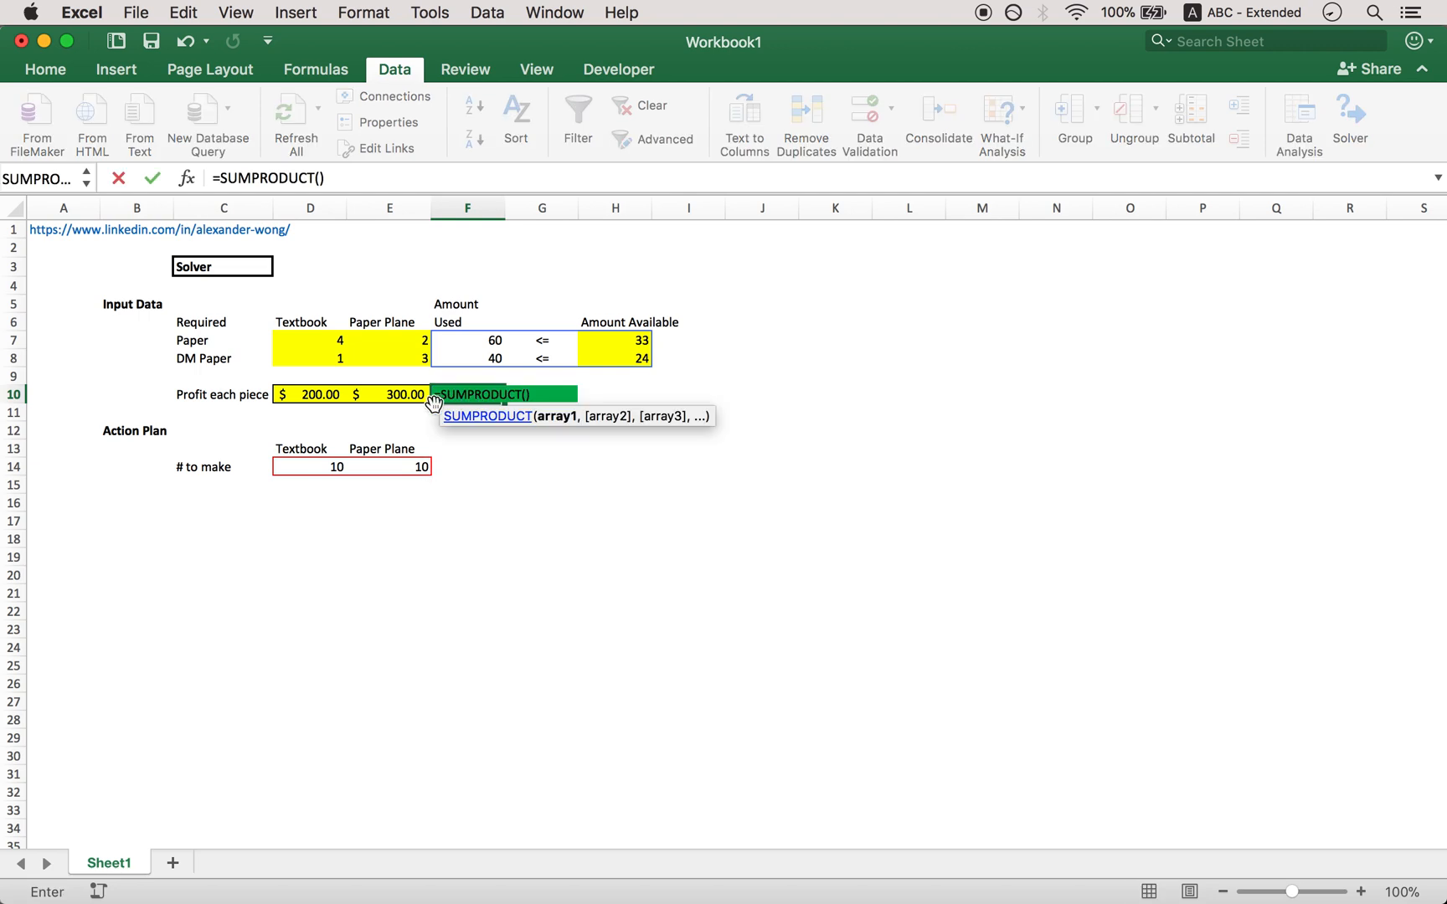
{"action": "left_click", "coordinate": [301, 396]}
{"action": "left_click_drag", "start_coordinate": [300, 396], "coordinate": [387, 396]}
{"action": "type", "text": ","}
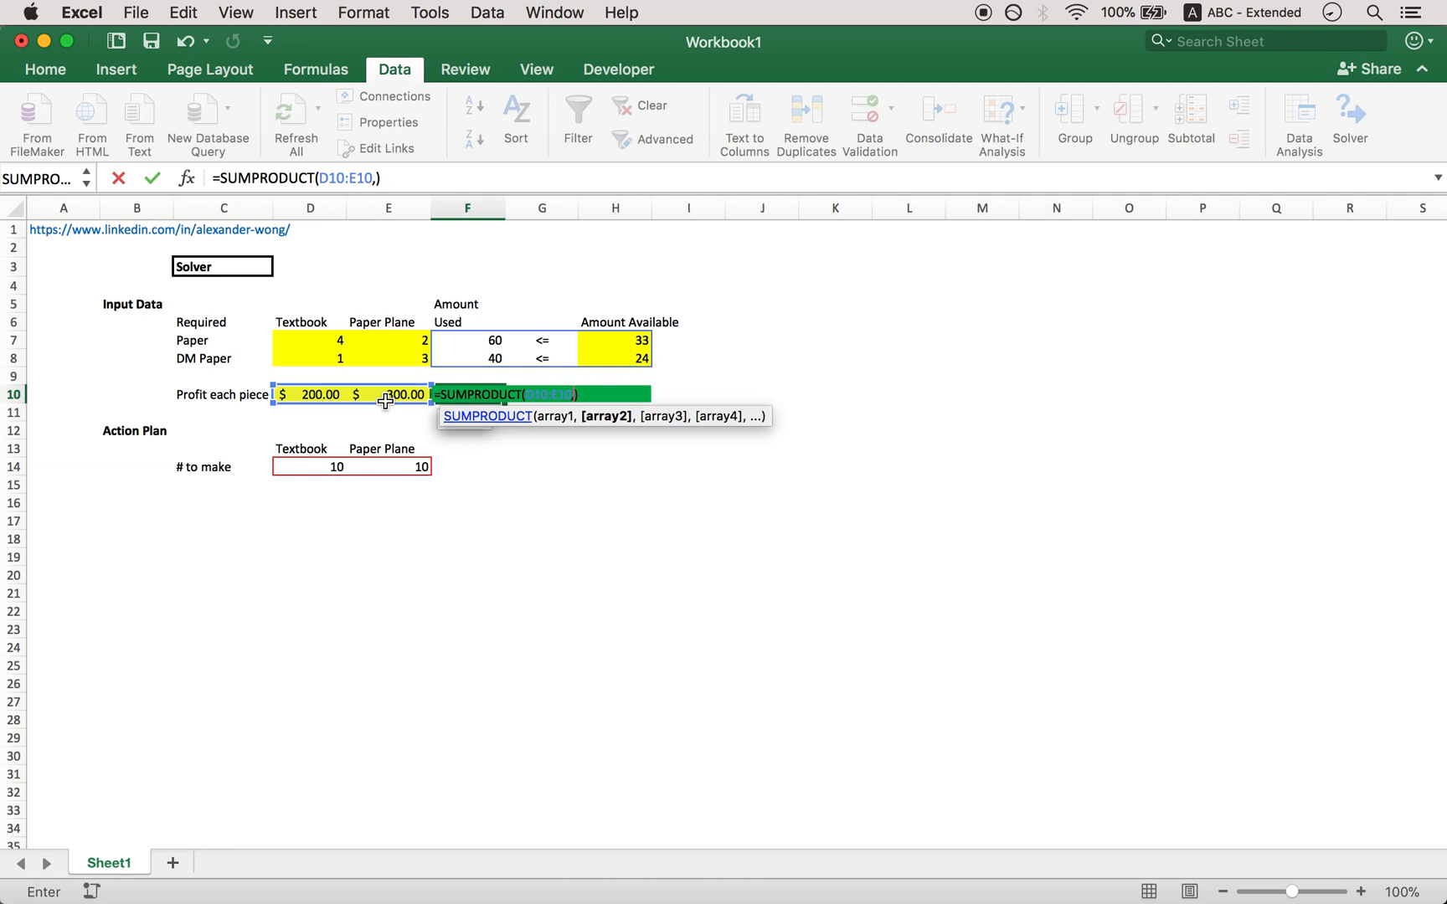
{"action": "left_click_drag", "start_coordinate": [291, 466], "coordinate": [372, 469]}
{"action": "key", "text": "Return"}
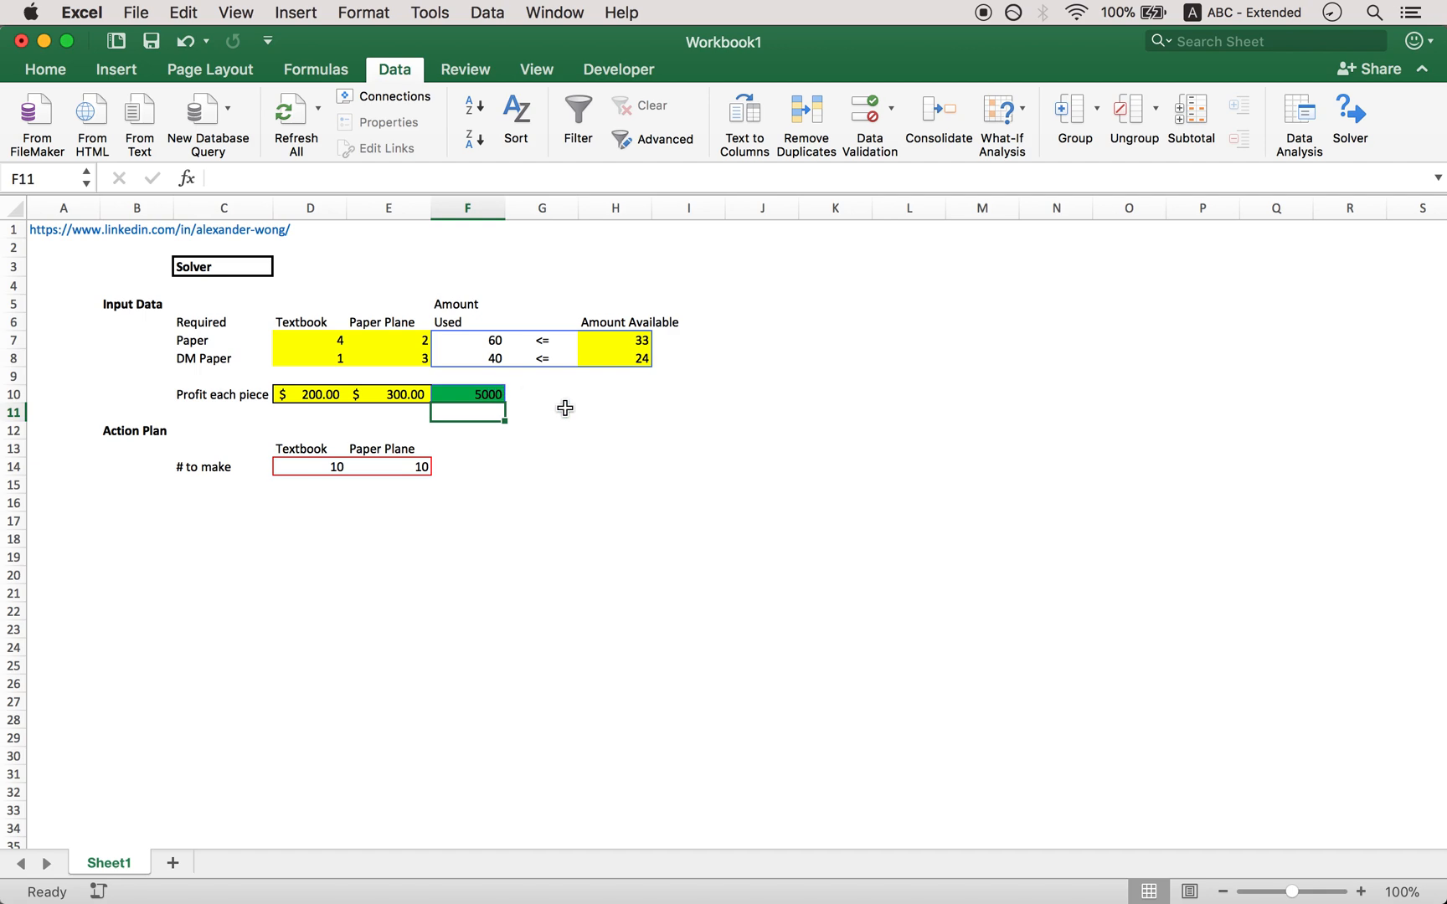
{"action": "left_click", "coordinate": [603, 450]}
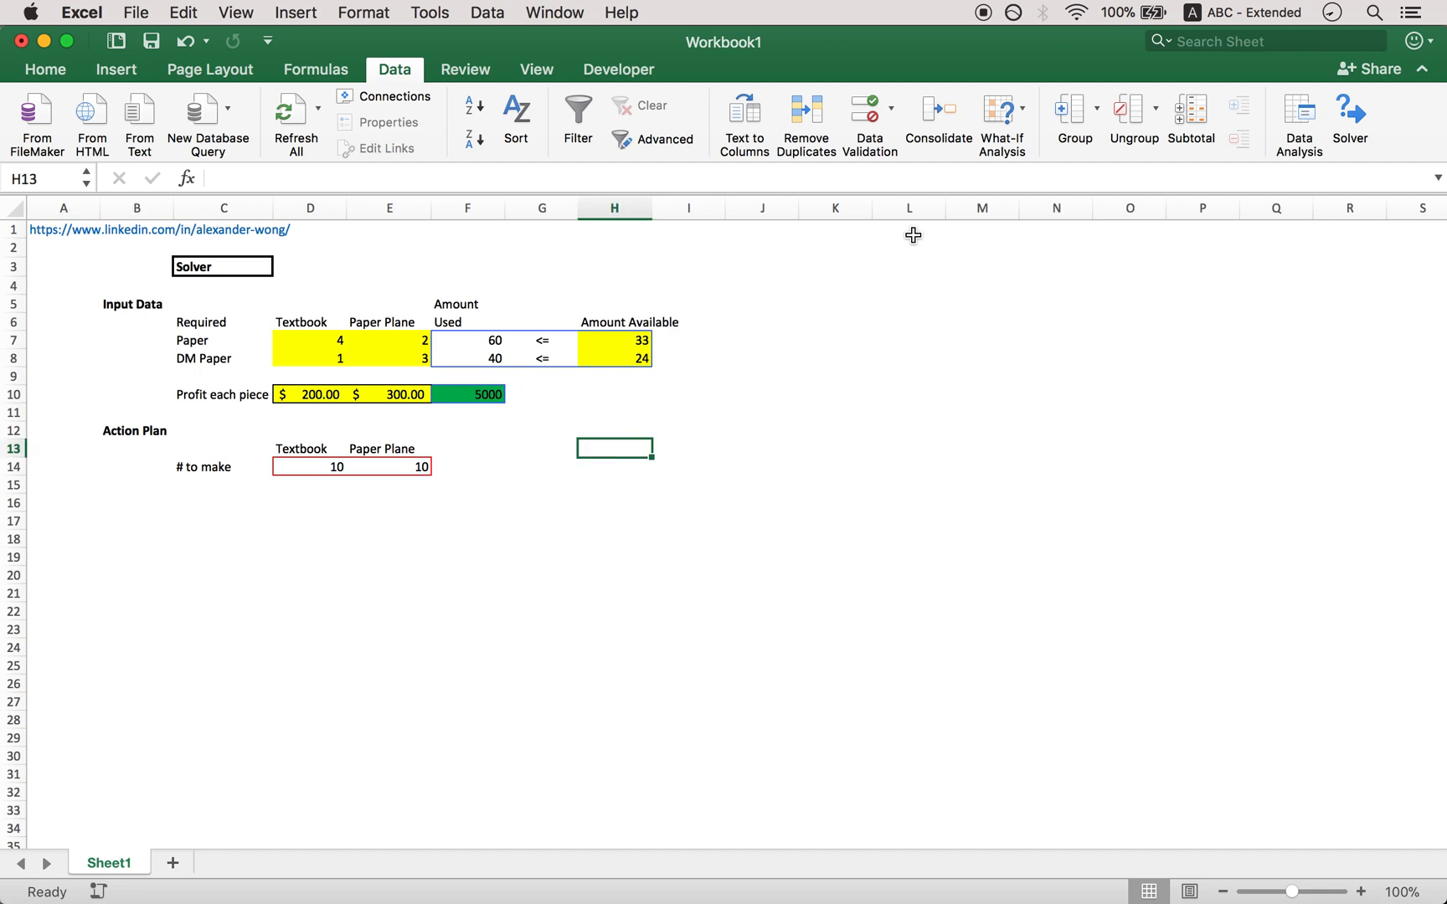
- Reset all Solver options and cell selections, and move the Solver dialog clear of the data
{"action": "left_click", "coordinate": [1350, 122]}
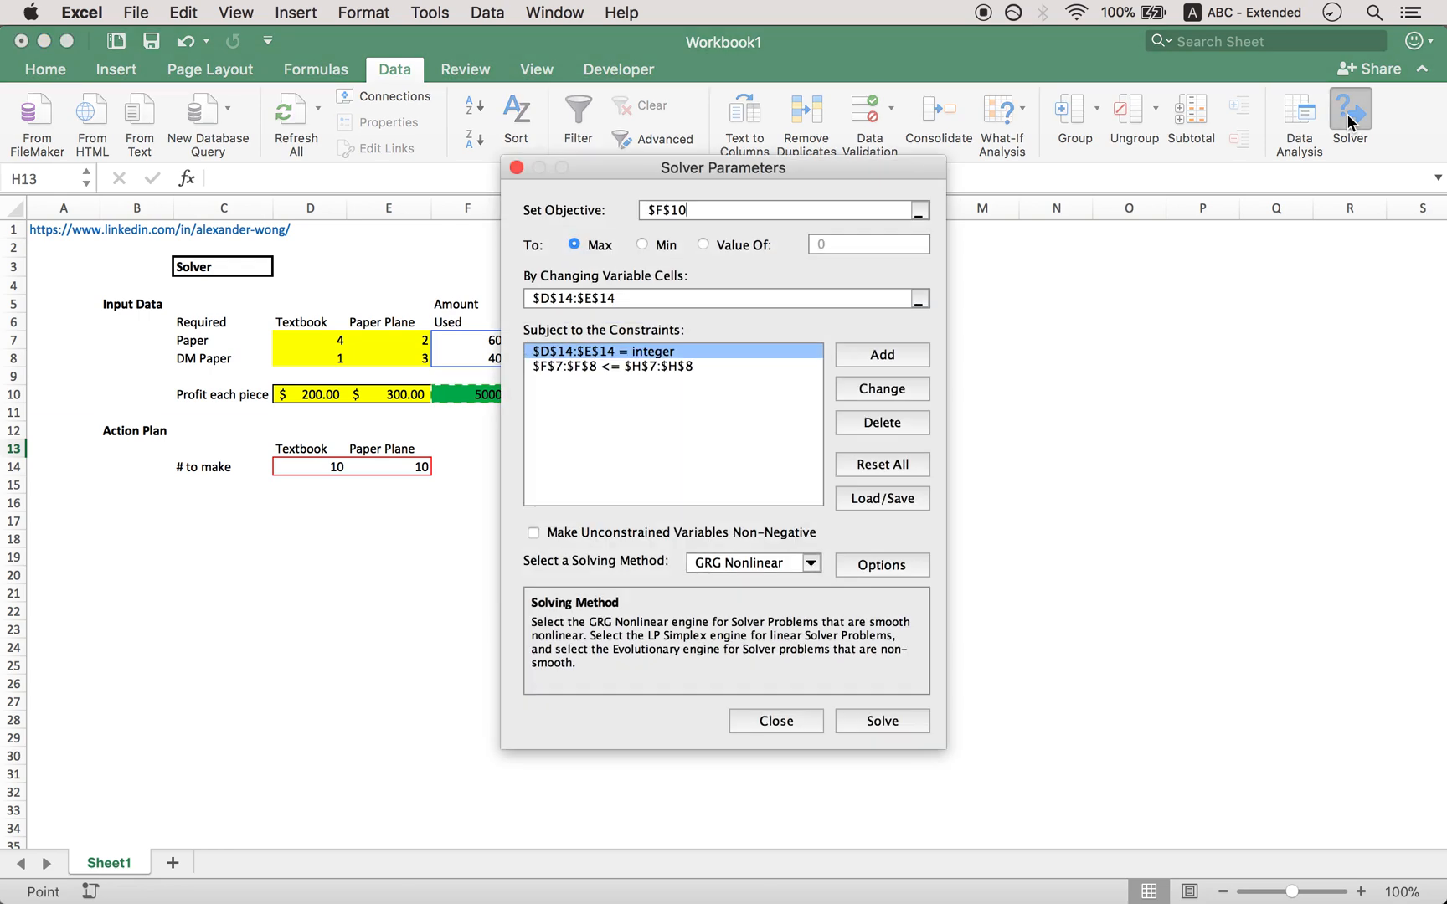
{"action": "left_click", "coordinate": [904, 469]}
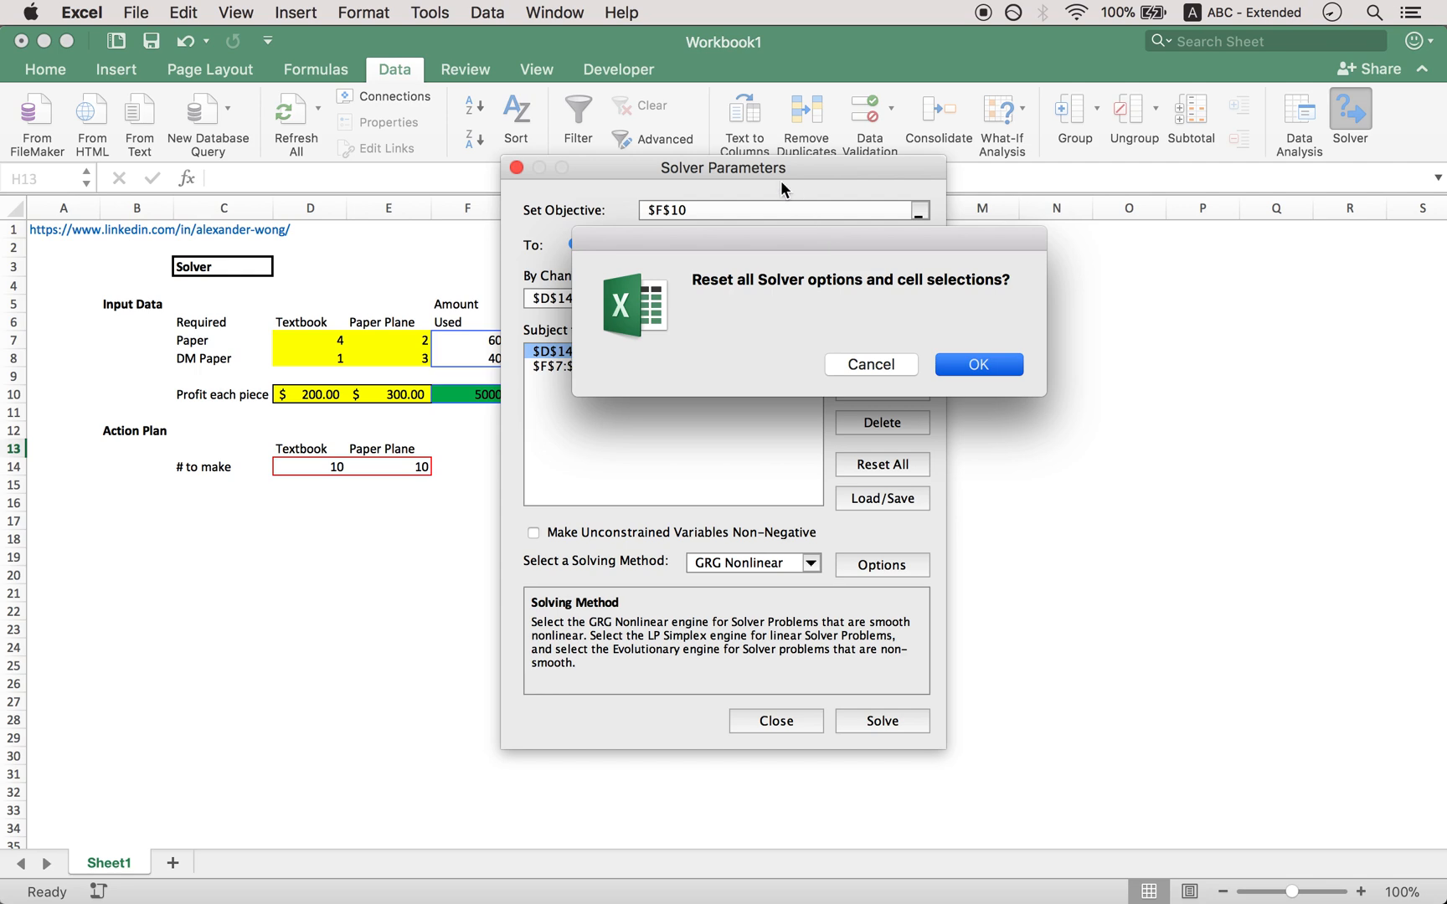
{"action": "left_click", "coordinate": [965, 365]}
{"action": "left_click_drag", "start_coordinate": [757, 163], "coordinate": [1021, 166]}
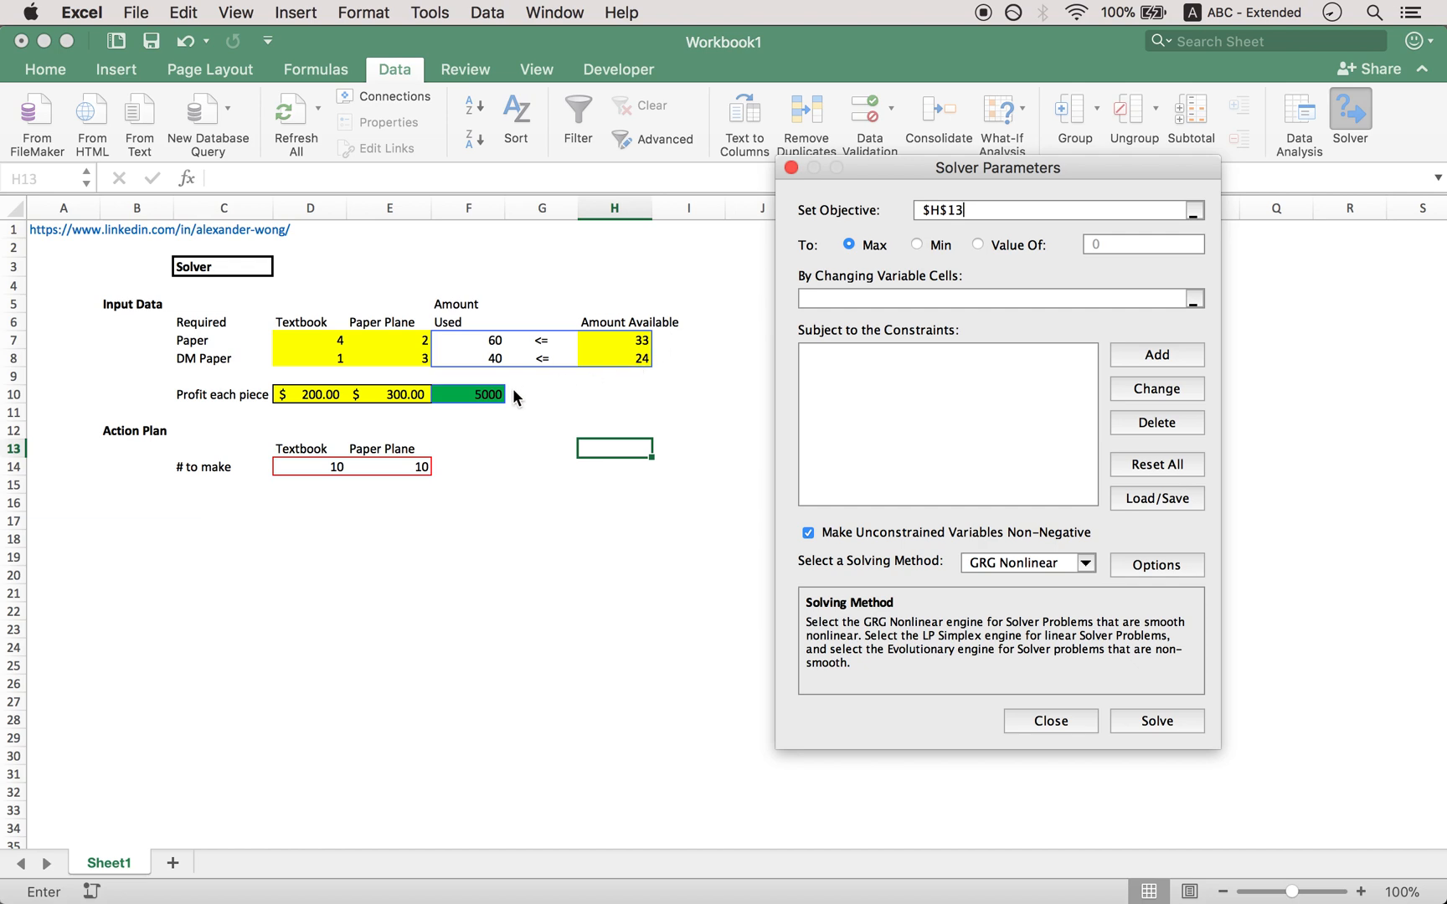
- Set the Solver objective to F10 and the changing variable cells to D14:E14
{"action": "left_click", "coordinate": [473, 394]}
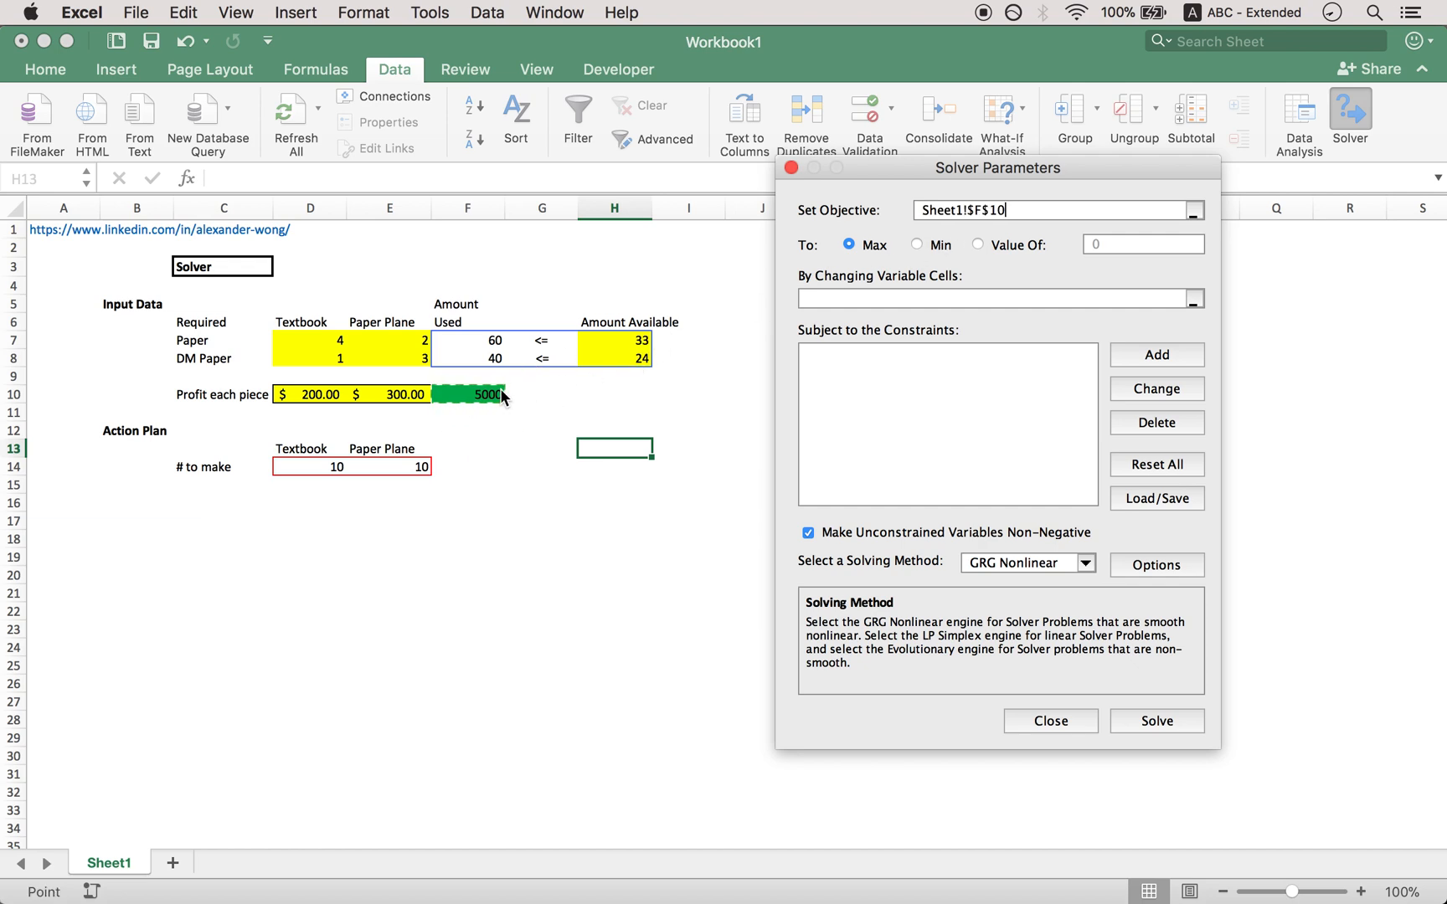
{"action": "left_click", "coordinate": [933, 298]}
{"action": "left_click_drag", "start_coordinate": [312, 464], "coordinate": [388, 468]}
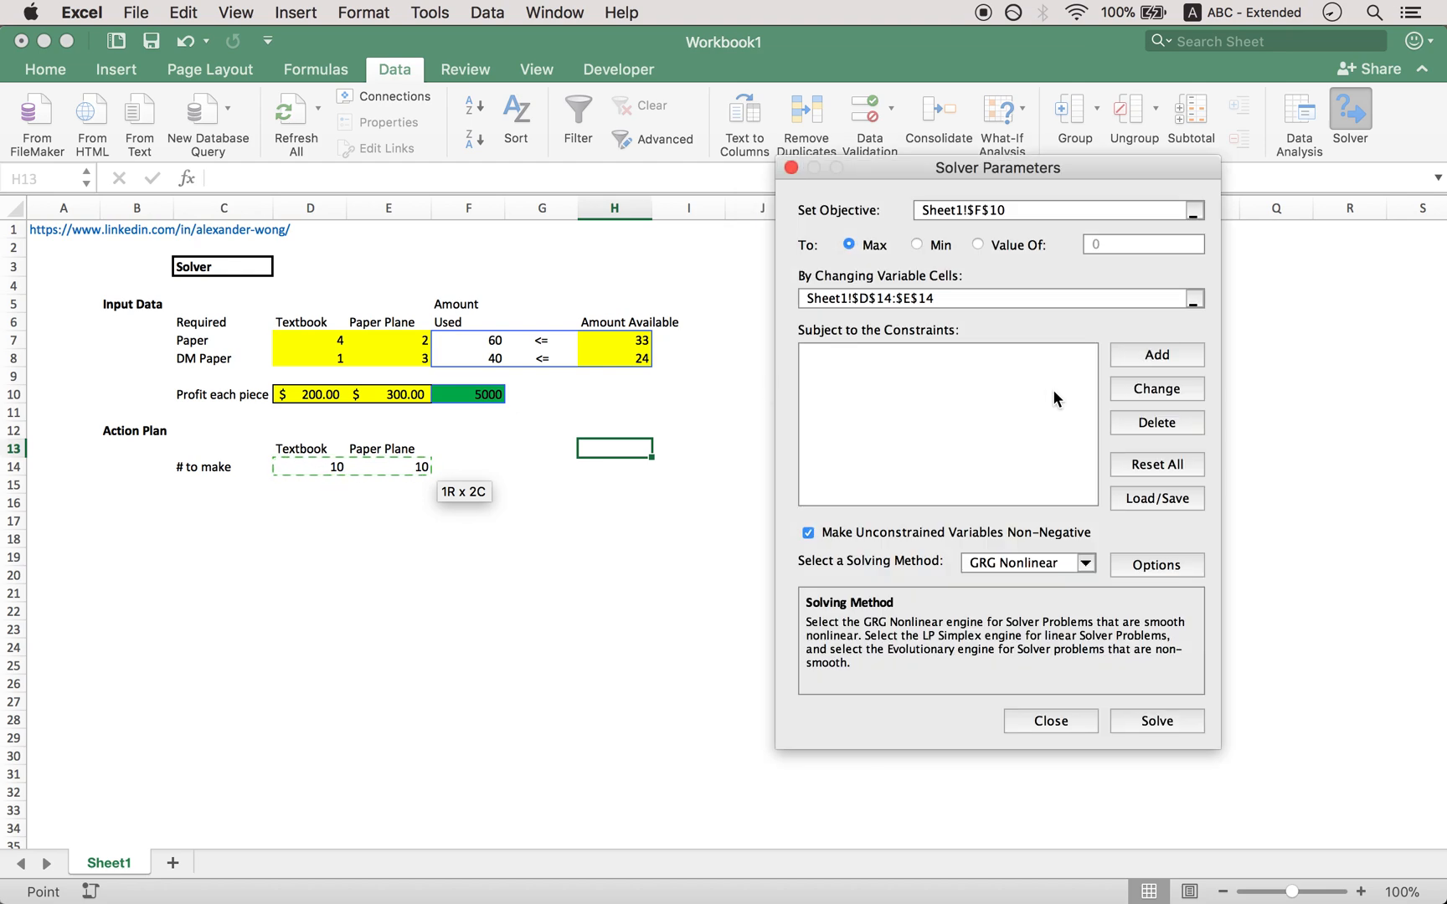
- Add a Solver constraint that the Paper amount used, F7, is <= the amount available in H7
{"action": "left_click", "coordinate": [1140, 355]}
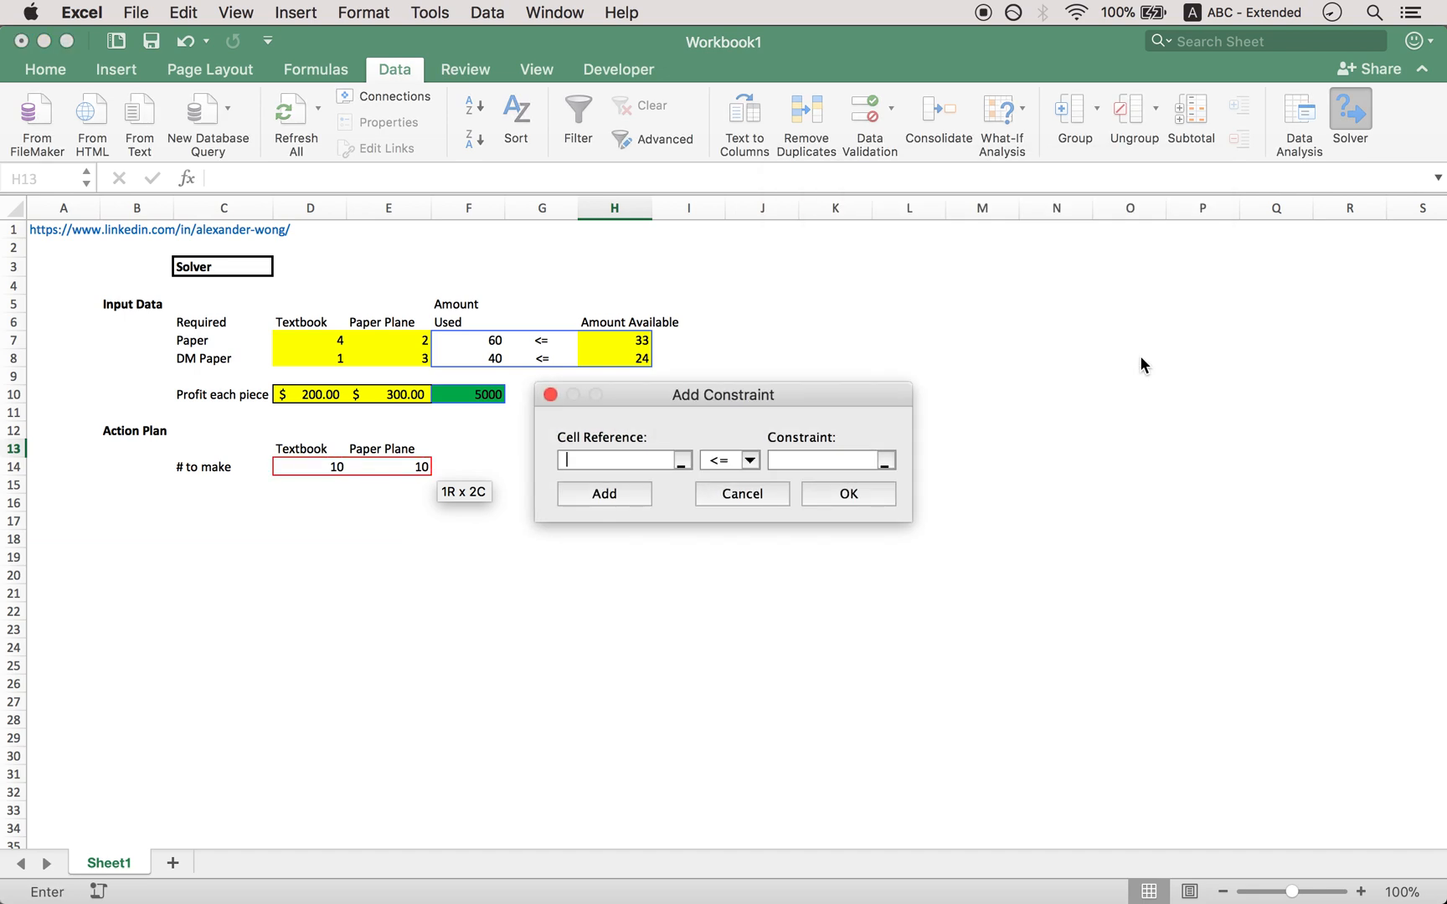
{"action": "left_click_drag", "start_coordinate": [671, 400], "coordinate": [912, 288]}
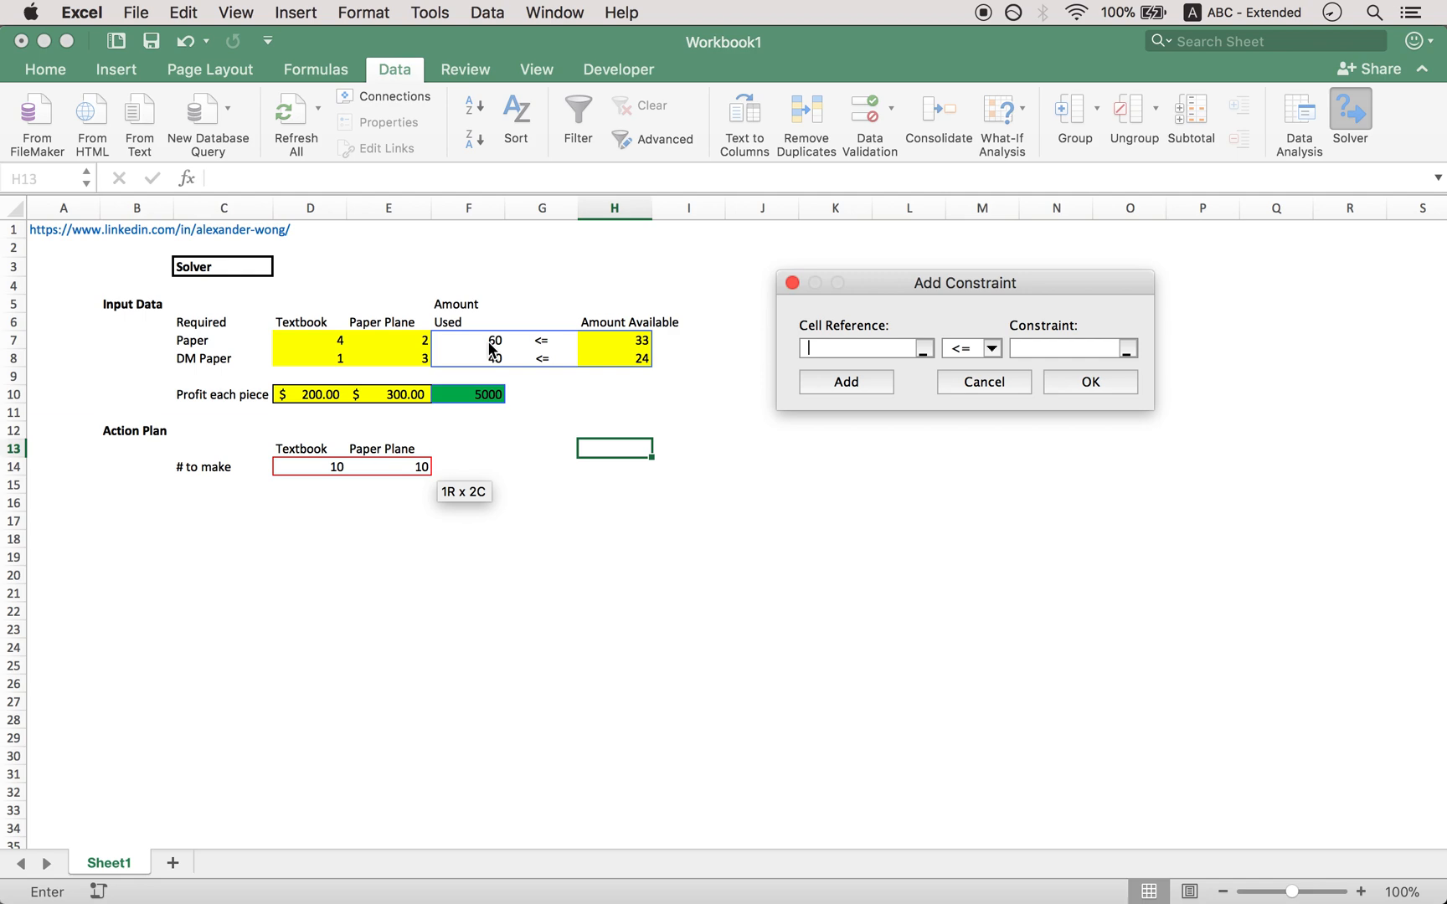
{"action": "left_click_drag", "start_coordinate": [487, 340], "coordinate": [488, 340]}
{"action": "left_click", "coordinate": [1090, 347]}
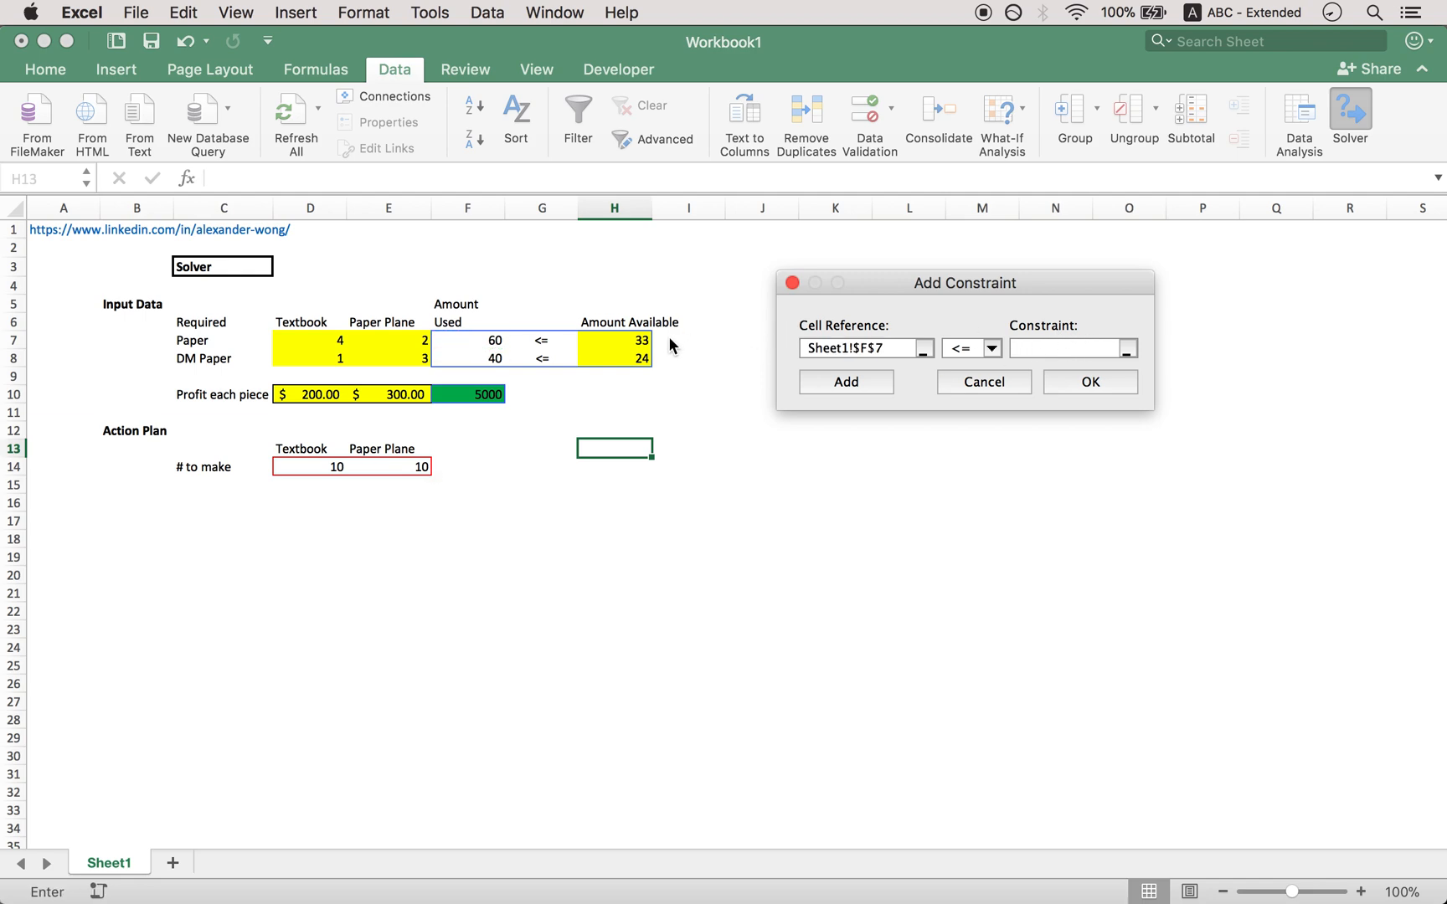
{"action": "left_click", "coordinate": [636, 345]}
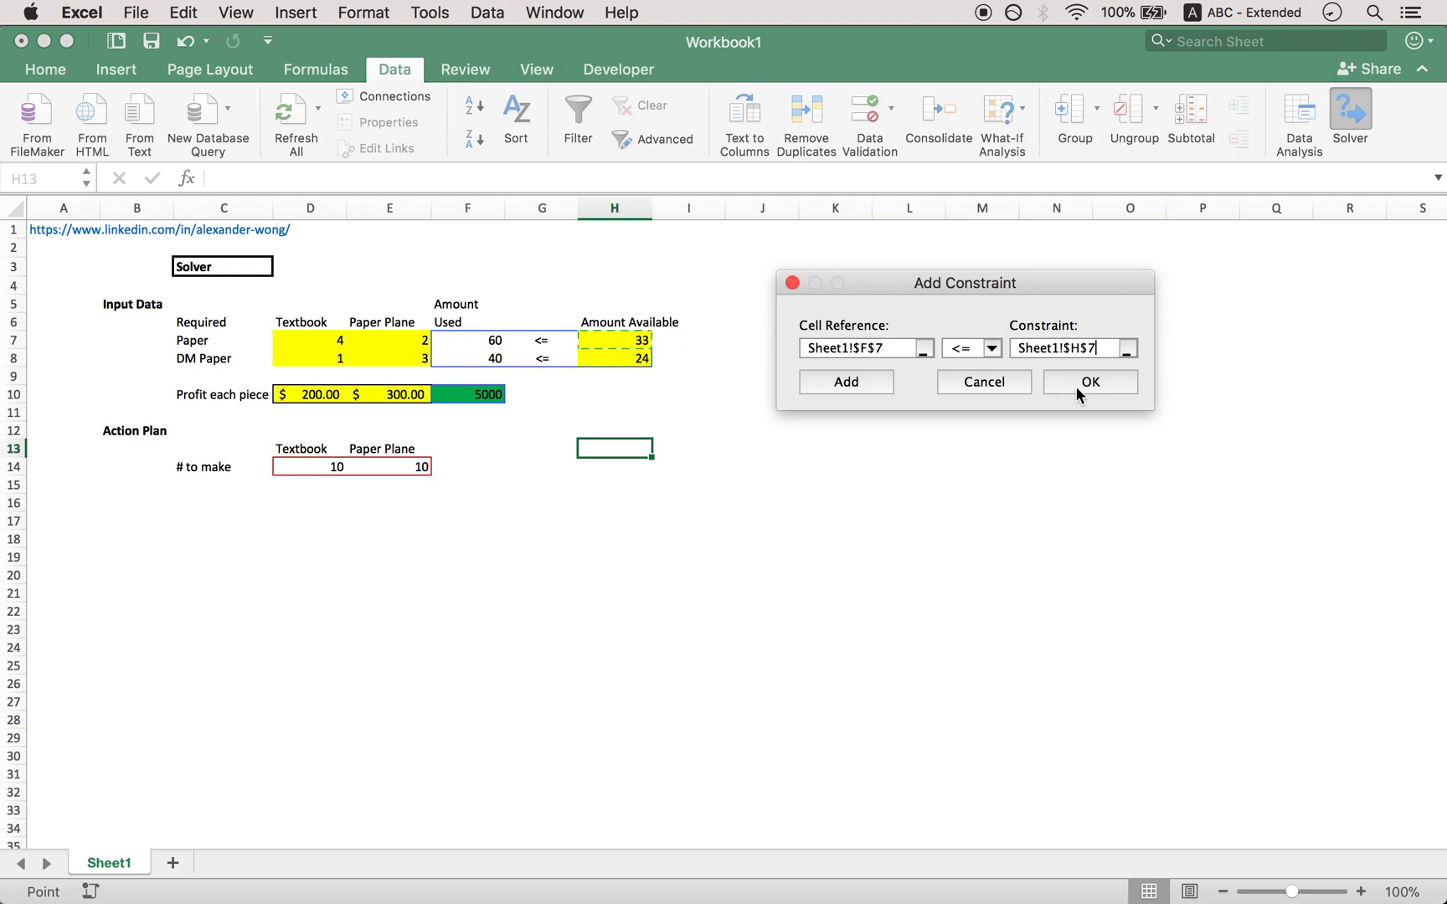
{"action": "left_click", "coordinate": [857, 381]}
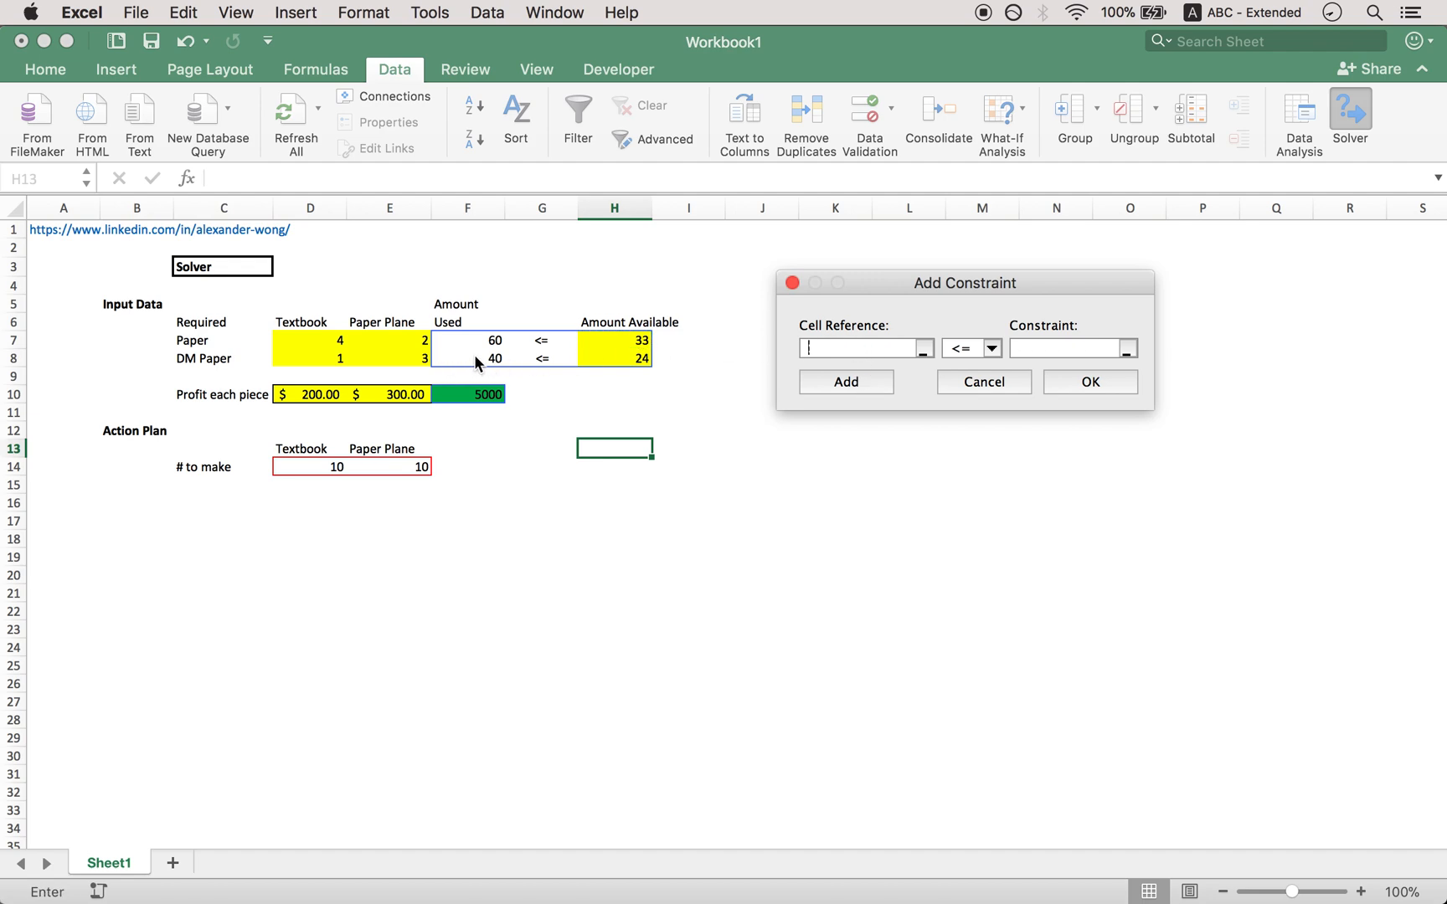
- Add a Solver constraint that the DM Paper amount used, F8, is <= H8, and leave constraint entry
{"action": "left_click", "coordinate": [474, 358]}
{"action": "key", "text": "Tab"}
{"action": "left_click", "coordinate": [592, 354]}
{"action": "left_click", "coordinate": [858, 381]}
{"action": "left_click", "coordinate": [1097, 381]}
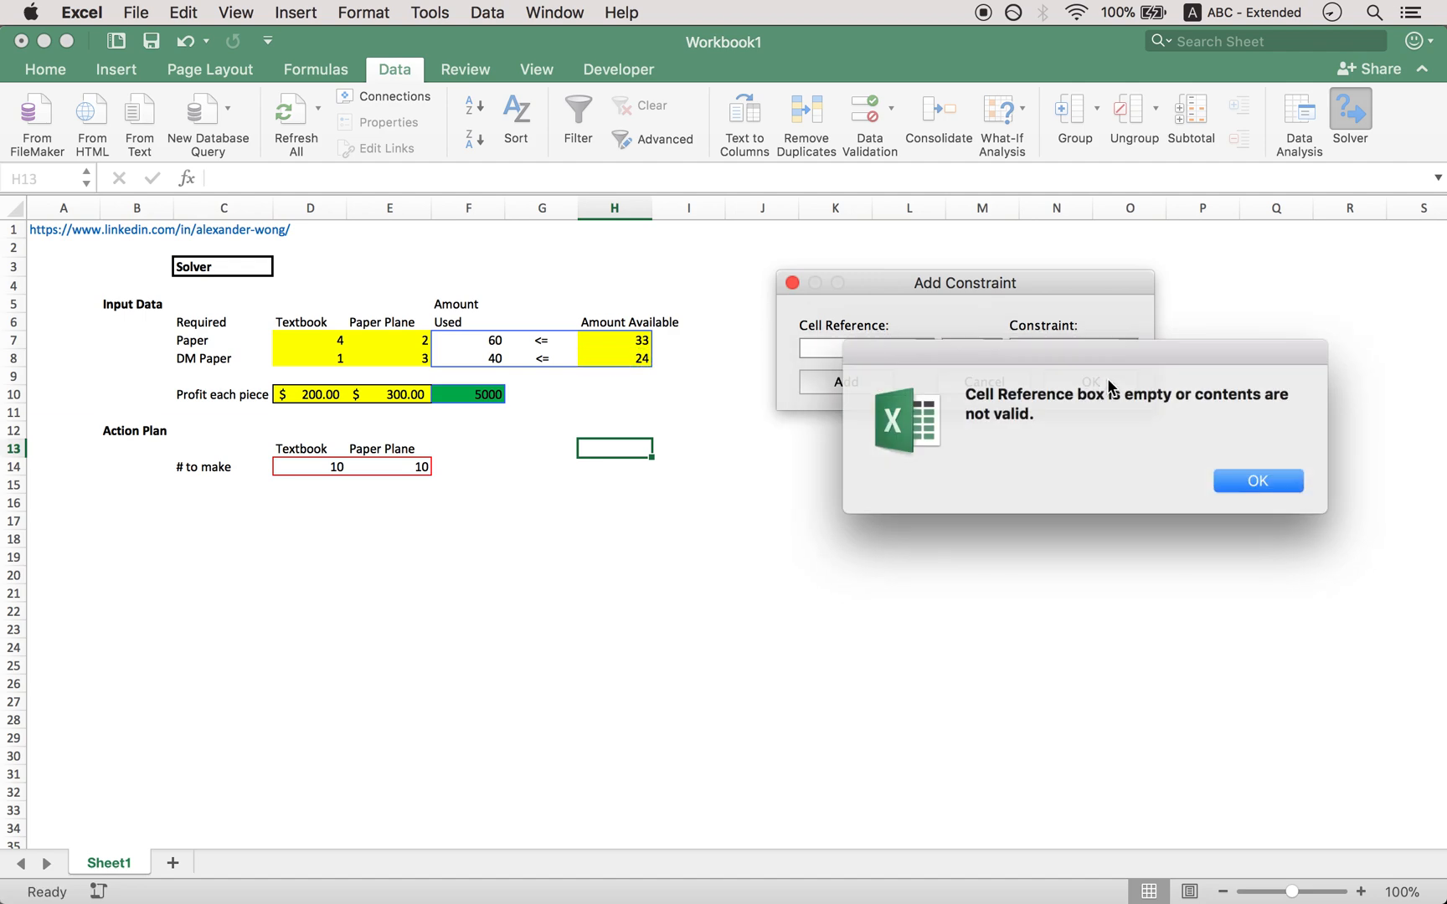
{"action": "left_click", "coordinate": [1224, 484]}
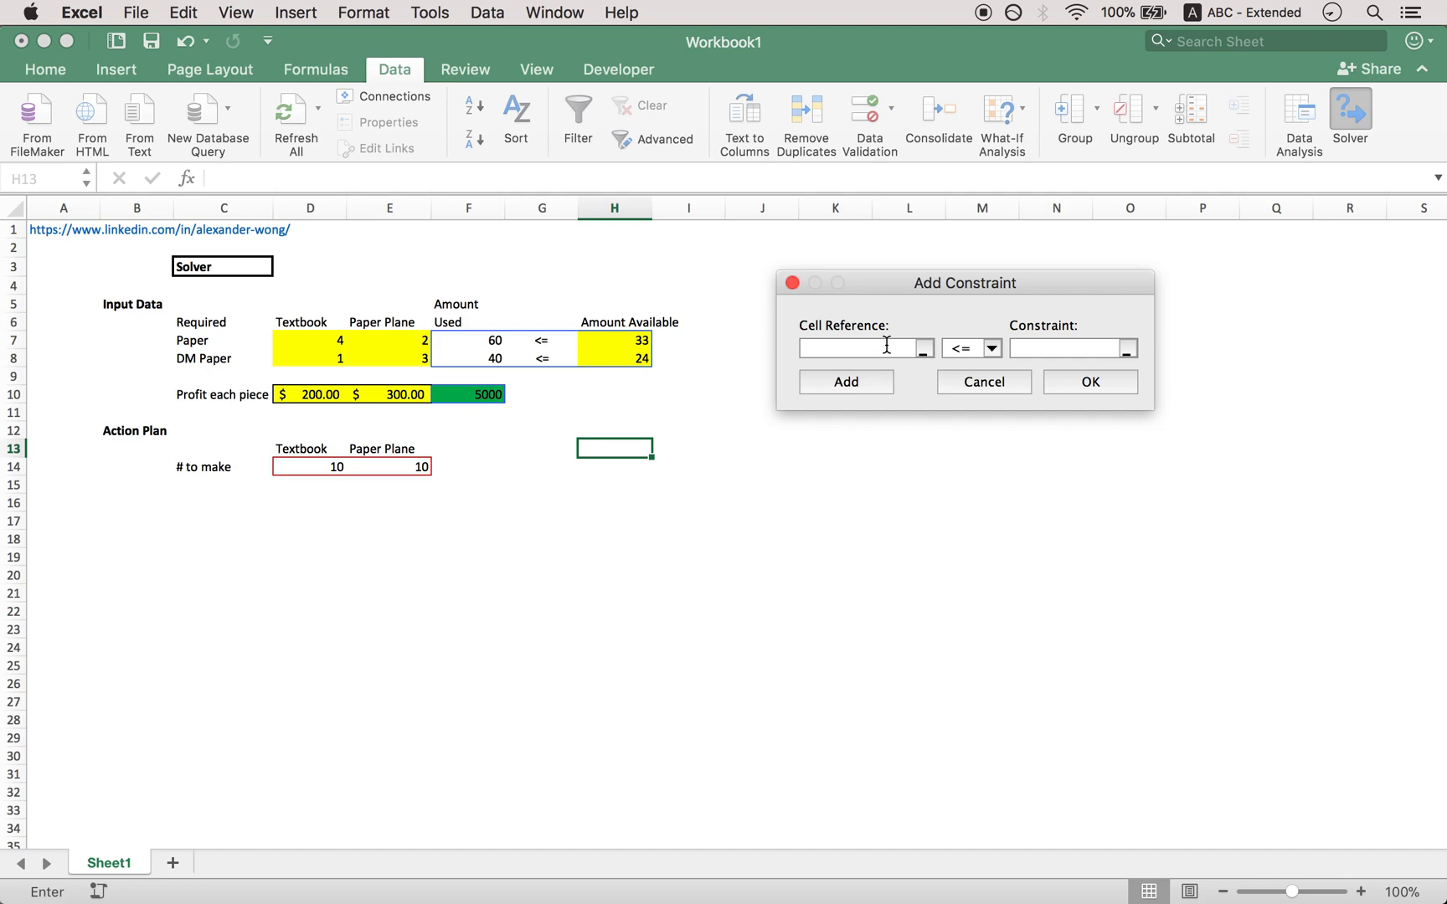
{"action": "left_click", "coordinate": [959, 381]}
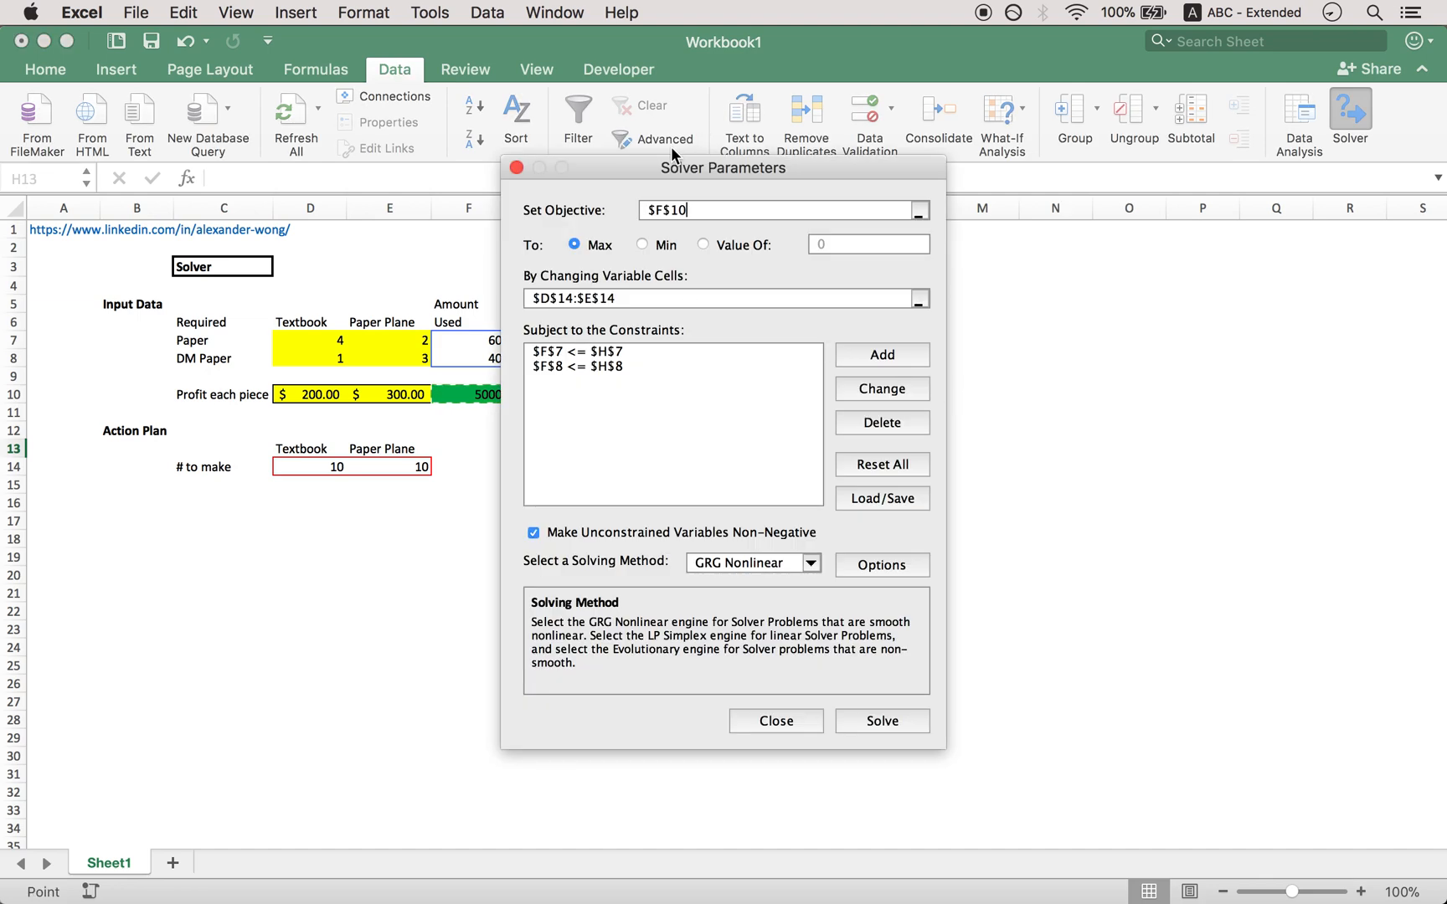
- Delete the two separate constraints F7 <= H7 and F8 <= H8 from the Solver model
{"action": "left_click", "coordinate": [970, 360]}
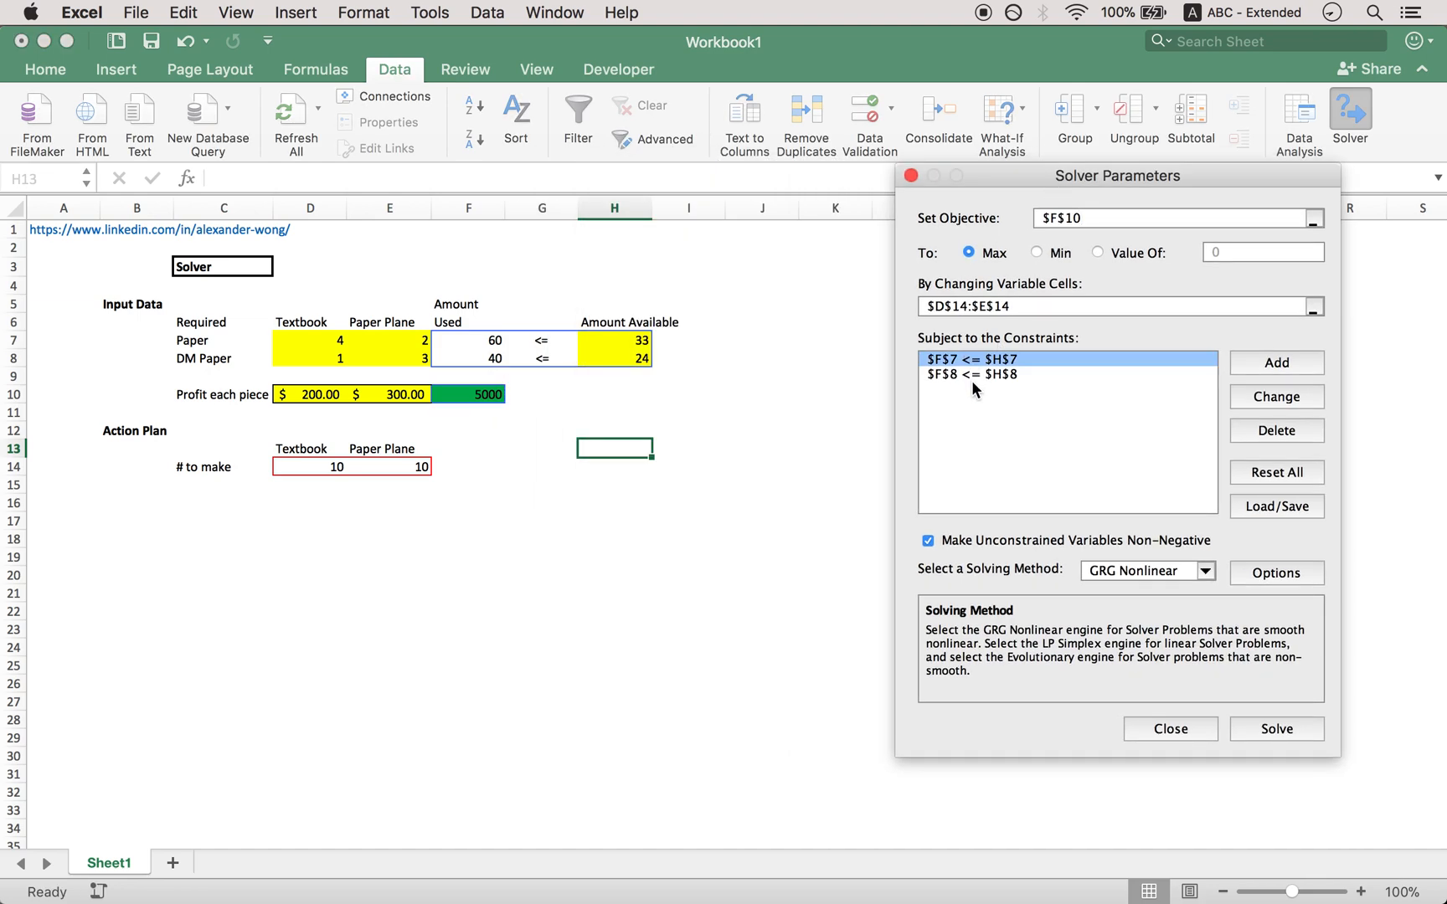
{"action": "left_click", "coordinate": [992, 373]}
{"action": "left_click", "coordinate": [995, 360]}
{"action": "left_click", "coordinate": [1297, 432]}
{"action": "left_click", "coordinate": [1293, 431]}
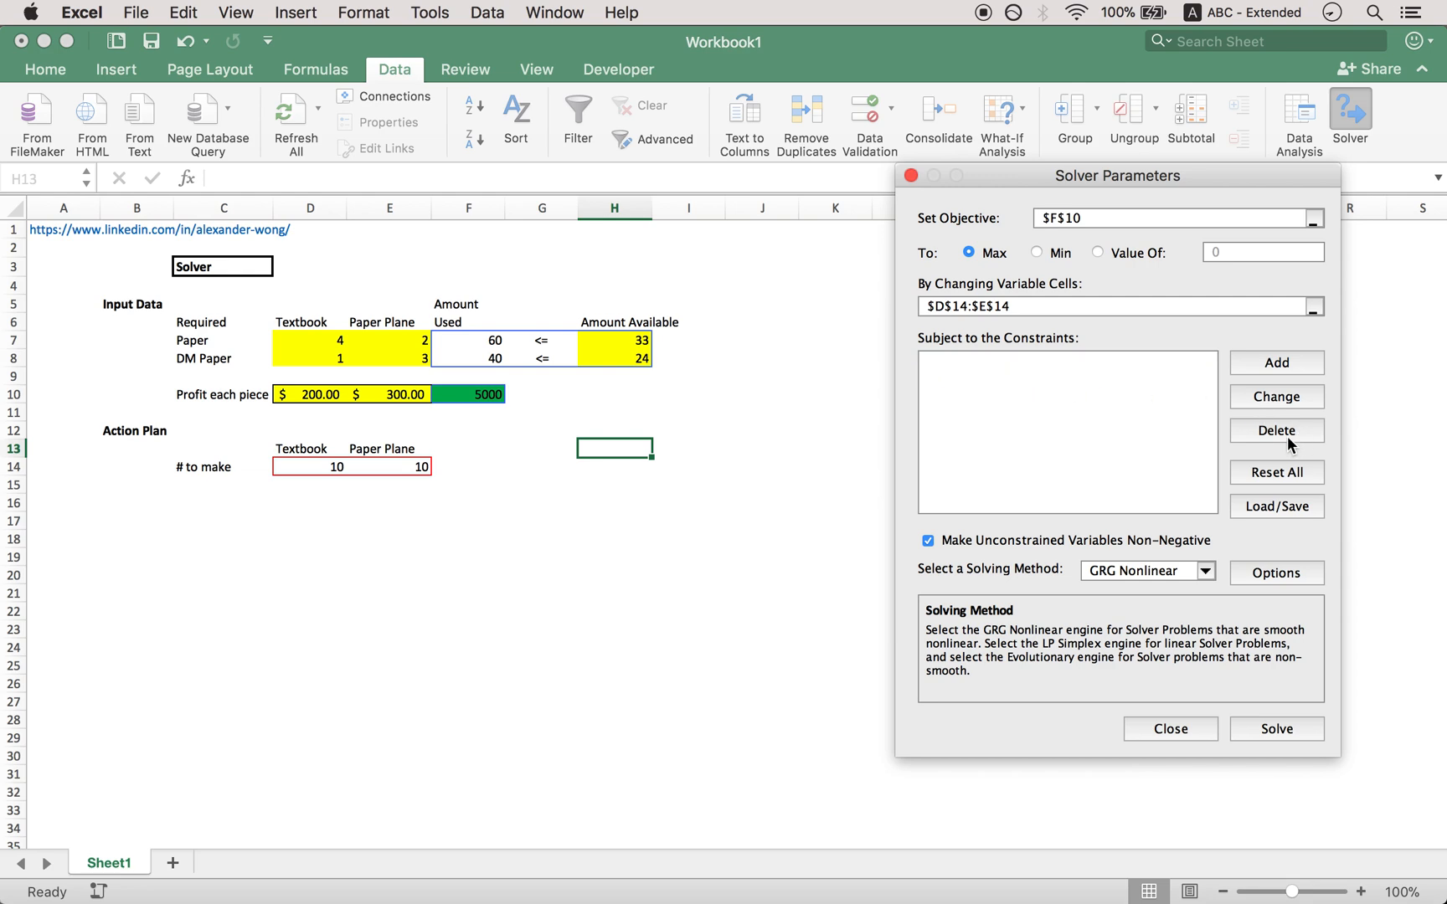
- Add one combined Solver constraint that the amounts used in F7:F8 are <= the amounts available in H7:H8
{"action": "left_click", "coordinate": [1274, 361]}
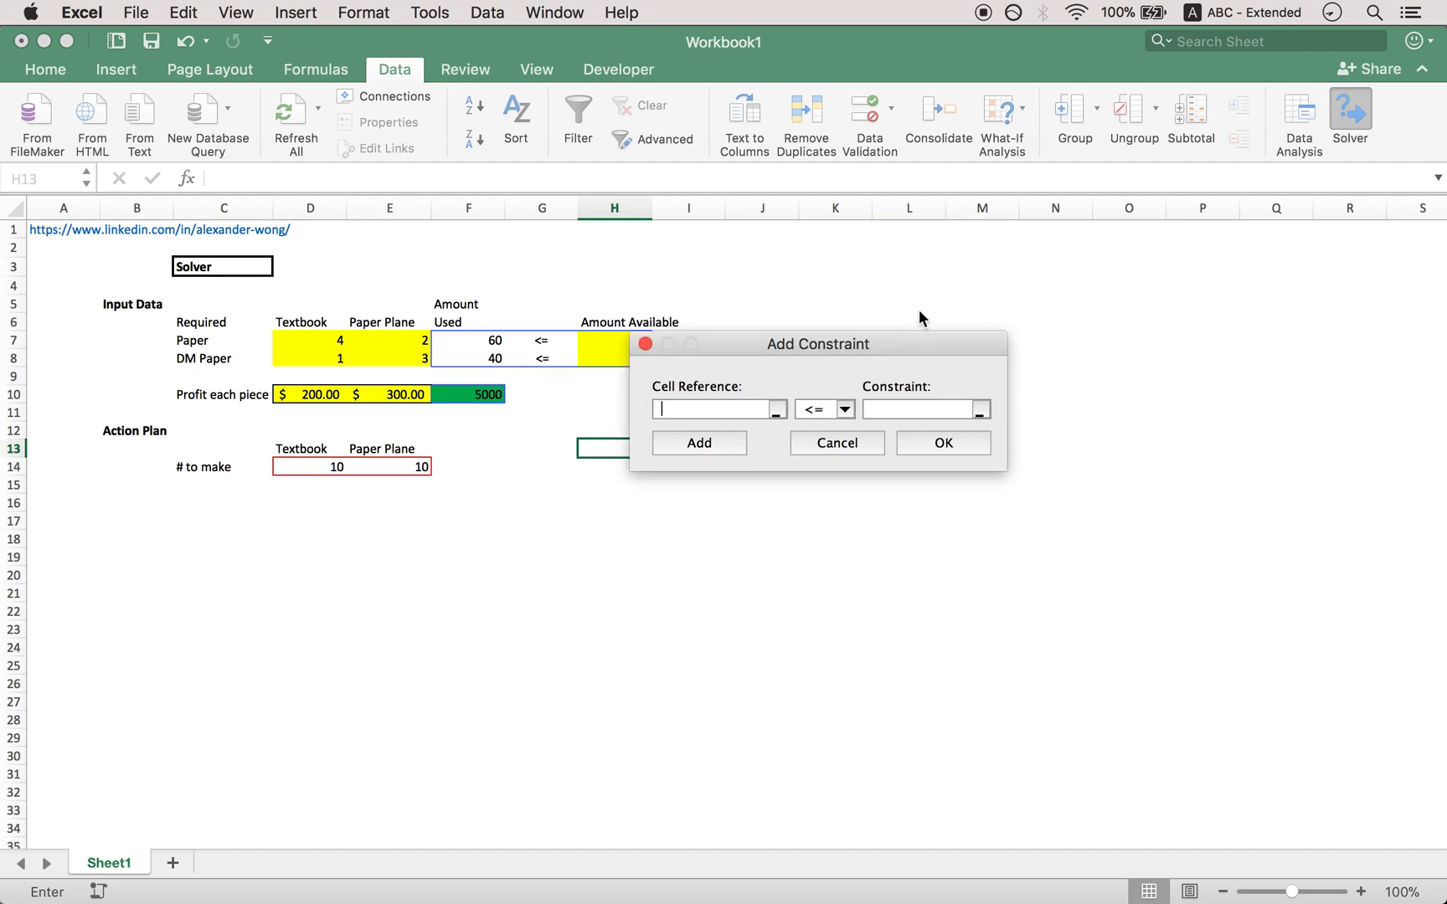
{"action": "left_click_drag", "start_coordinate": [494, 343], "coordinate": [496, 360]}
{"action": "left_click", "coordinate": [1007, 362]}
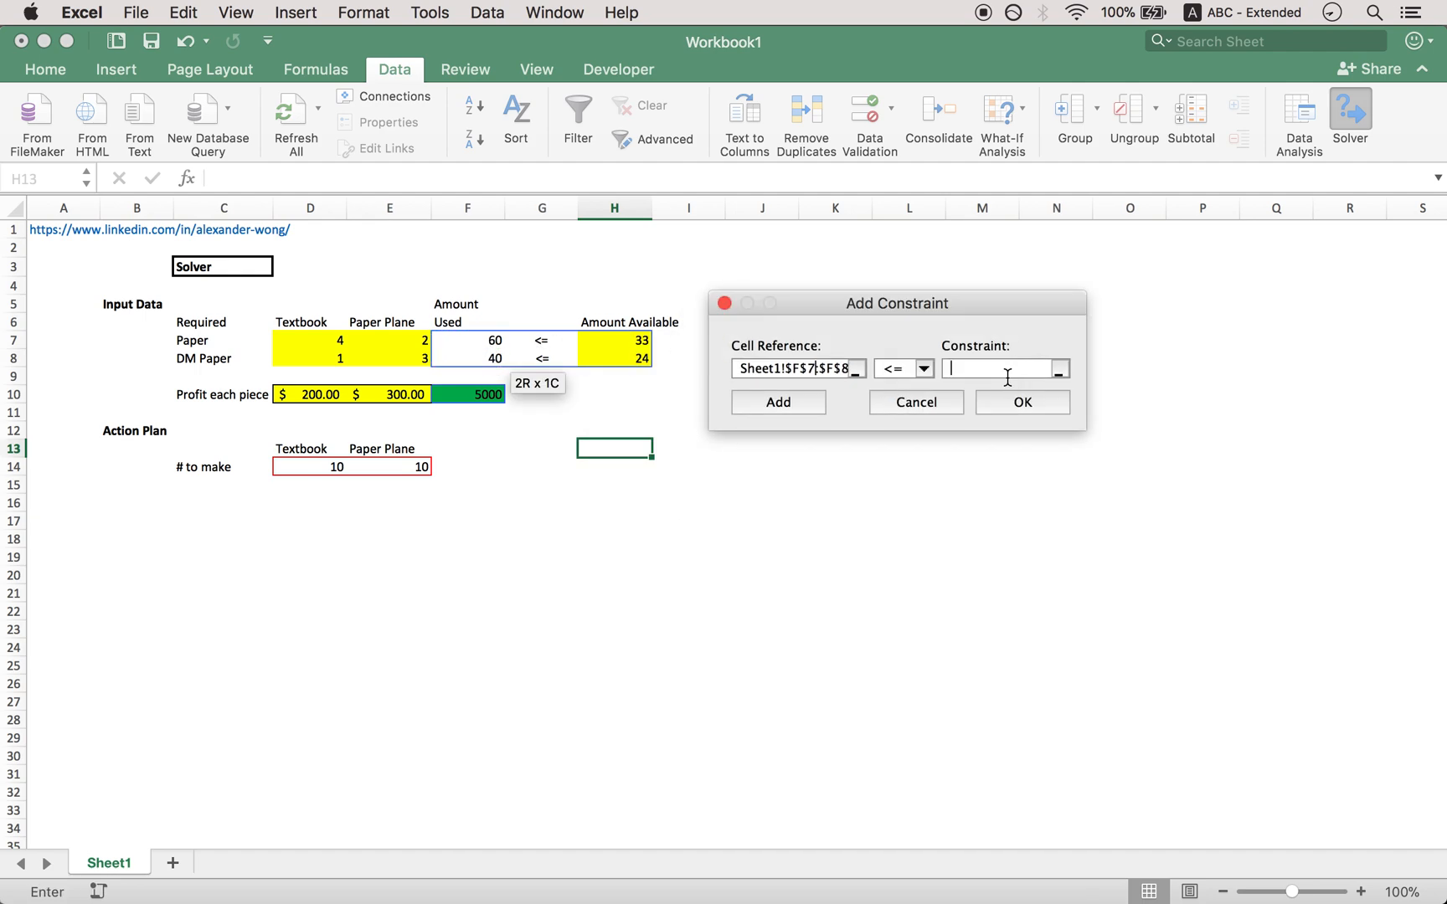
{"action": "left_click", "coordinate": [640, 344]}
{"action": "left_click_drag", "start_coordinate": [640, 344], "coordinate": [652, 361]}
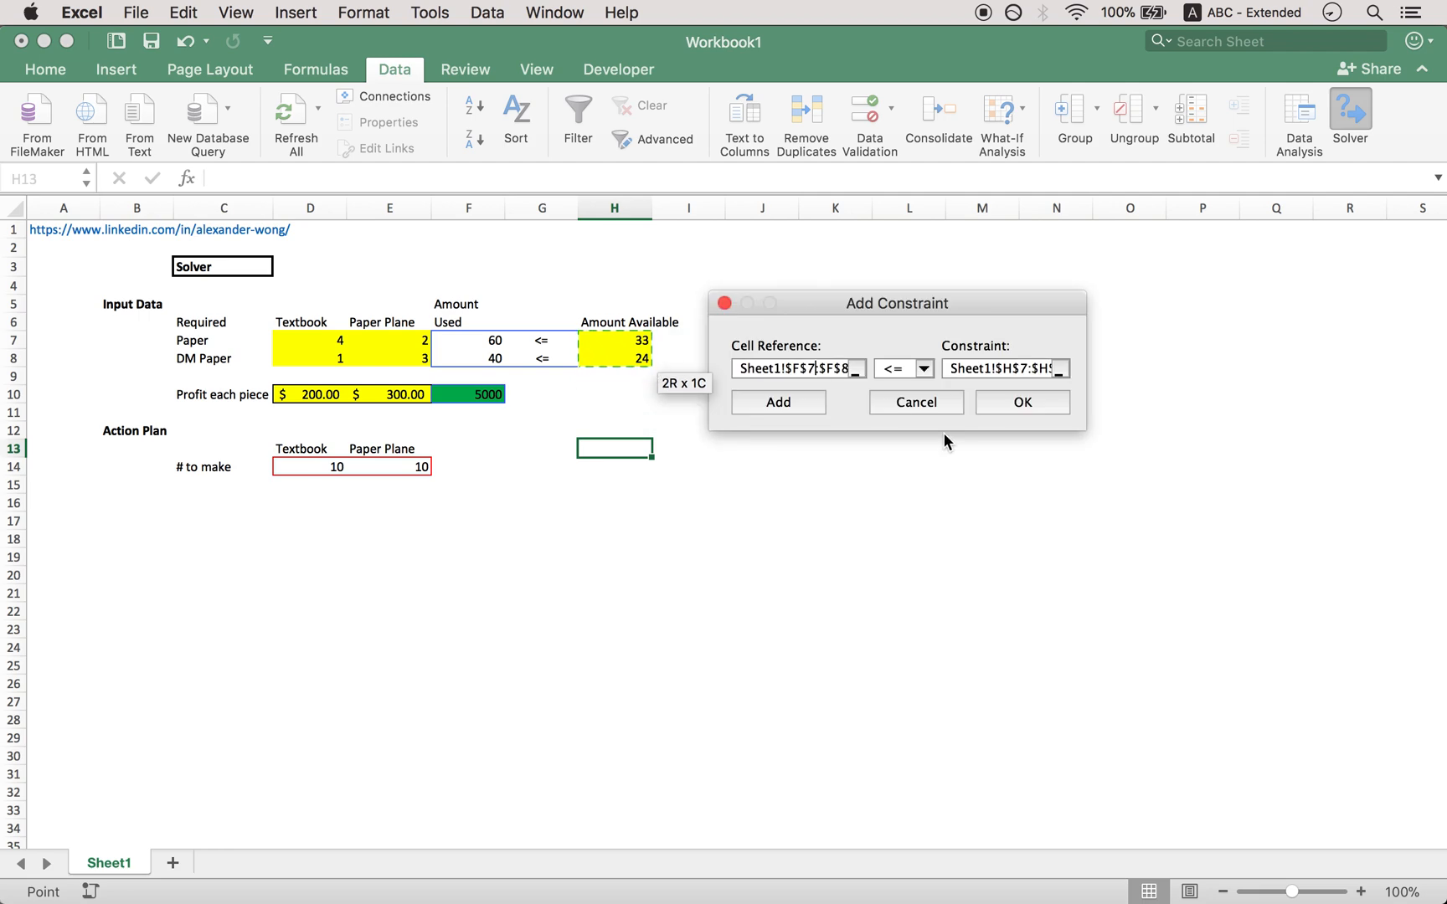
{"action": "left_click", "coordinate": [1020, 404]}
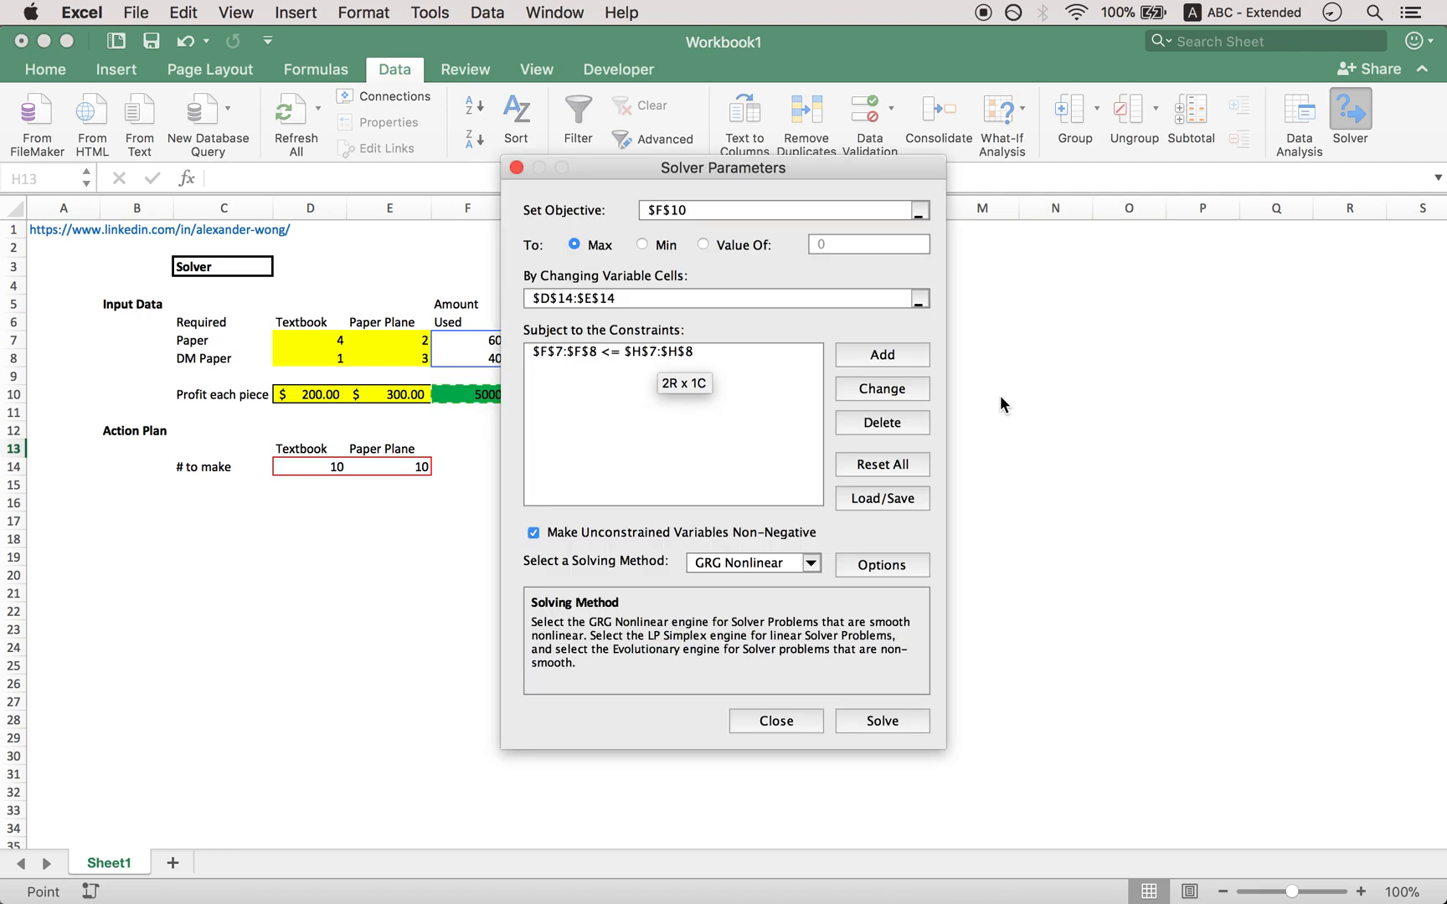
- Solve the model with the Simplex LP method and keep the Solver solution without returning to the Solver parameters
{"action": "left_click_drag", "start_coordinate": [758, 180], "coordinate": [1004, 154]}
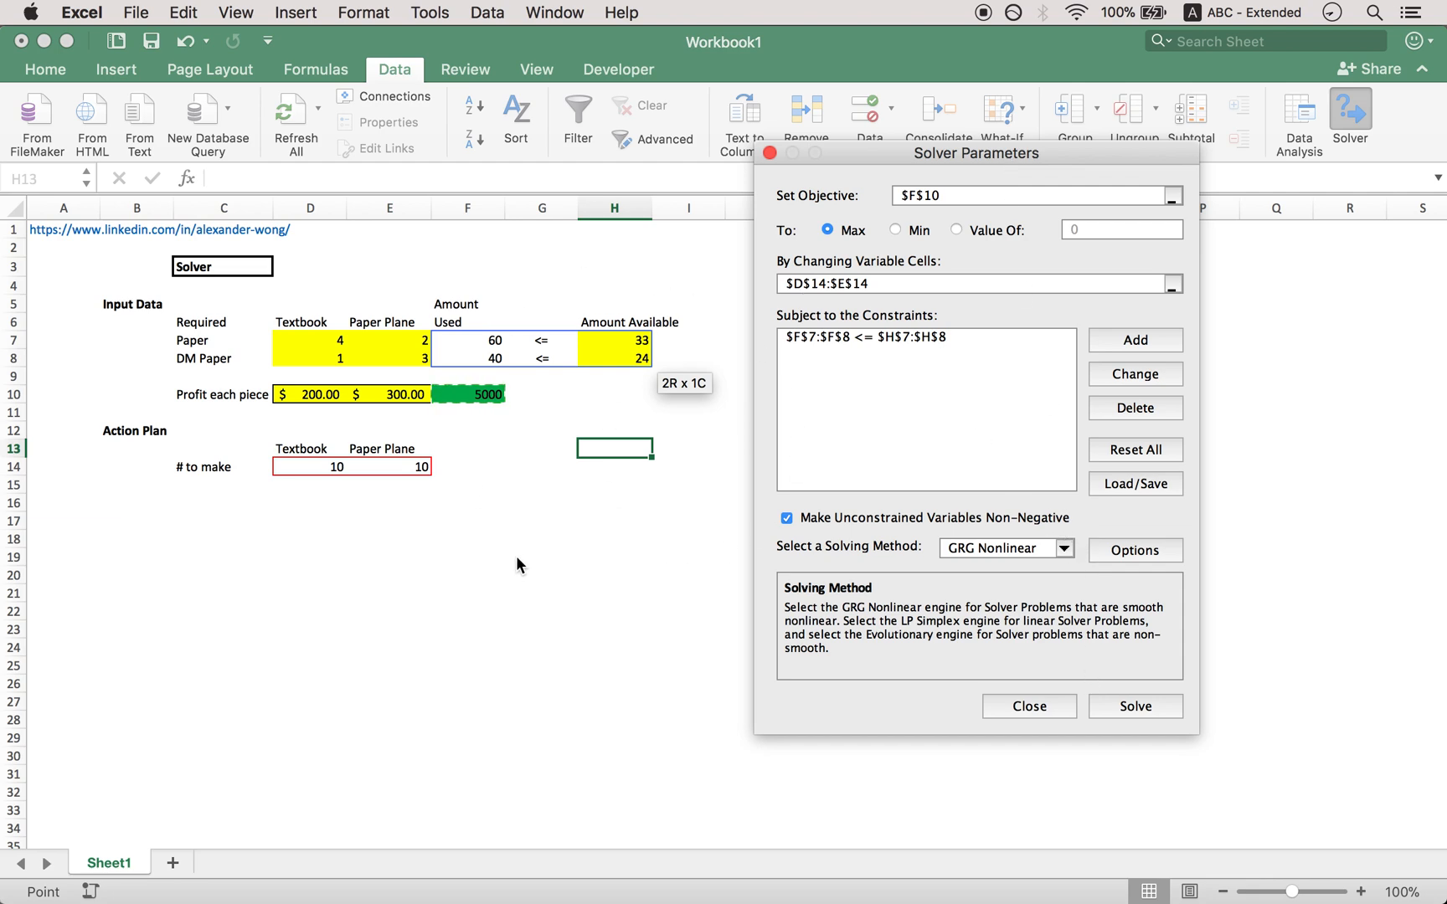
{"action": "left_click", "coordinate": [1001, 548]}
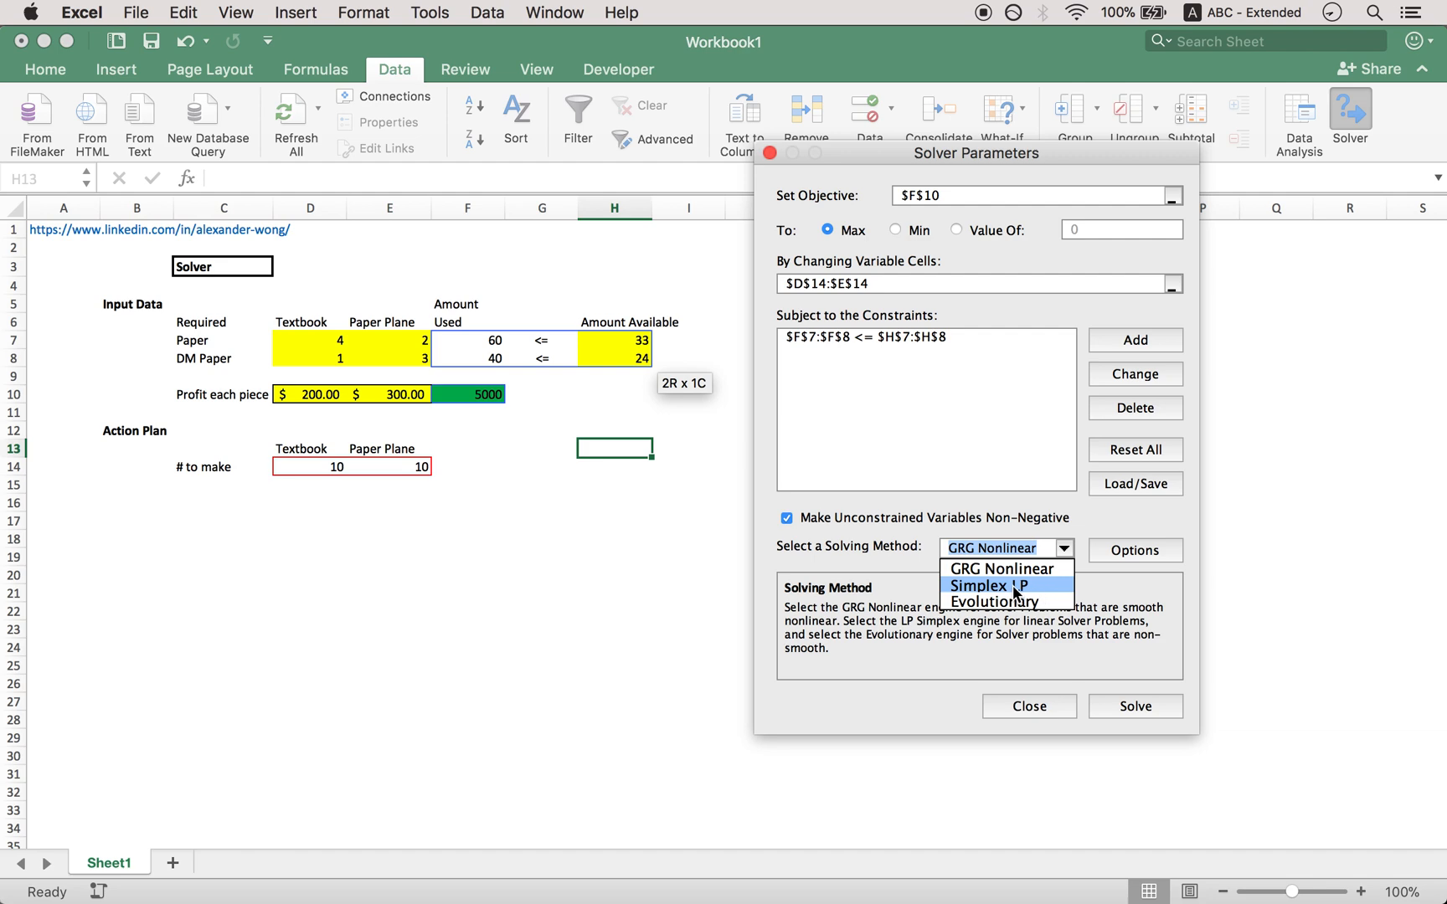
{"action": "left_click", "coordinate": [1018, 586]}
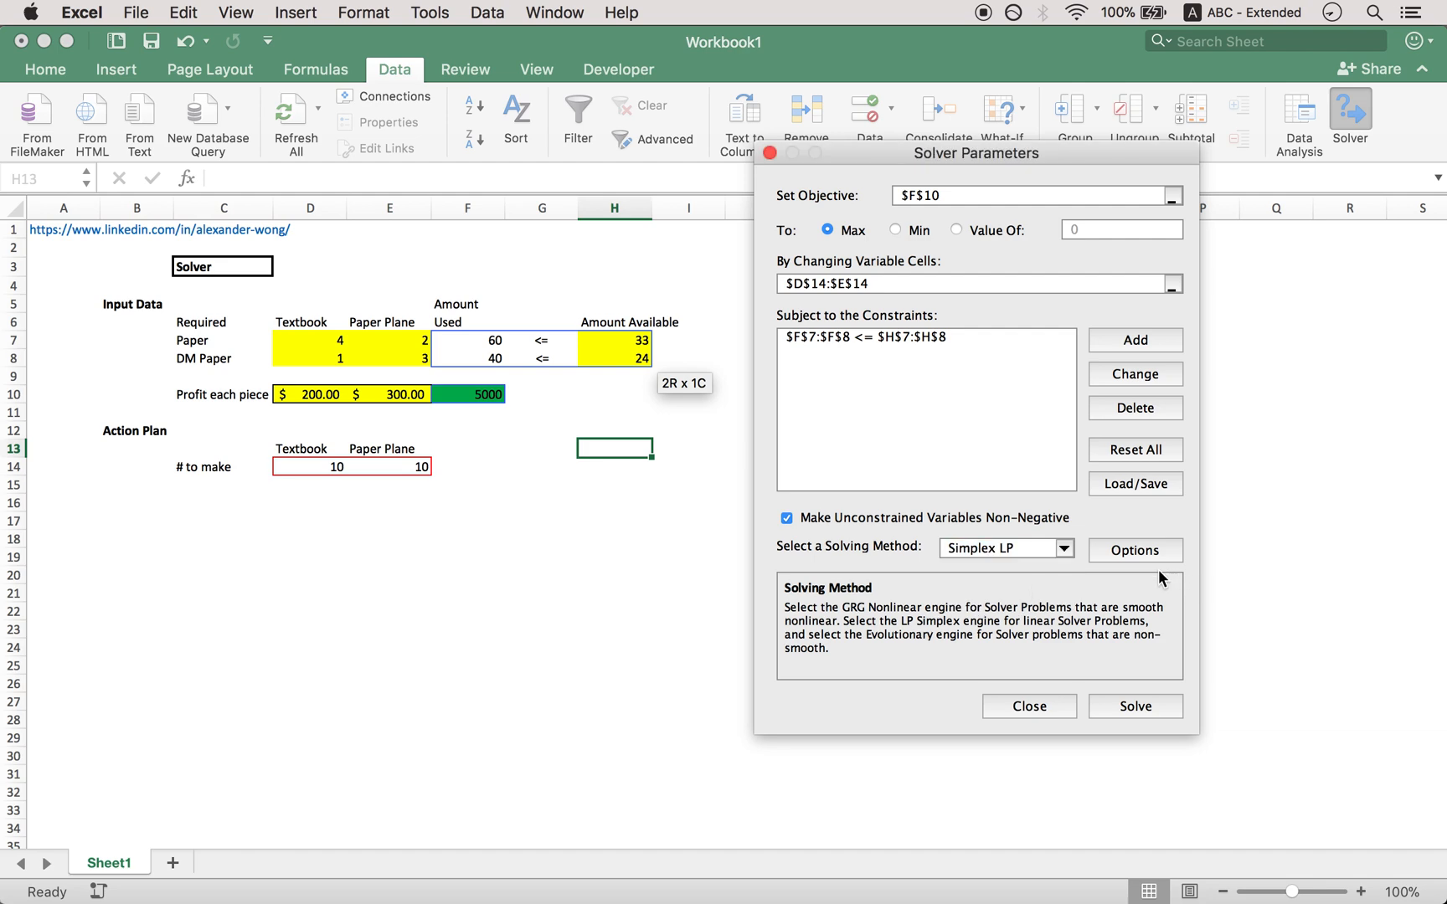
{"action": "left_click", "coordinate": [1136, 706]}
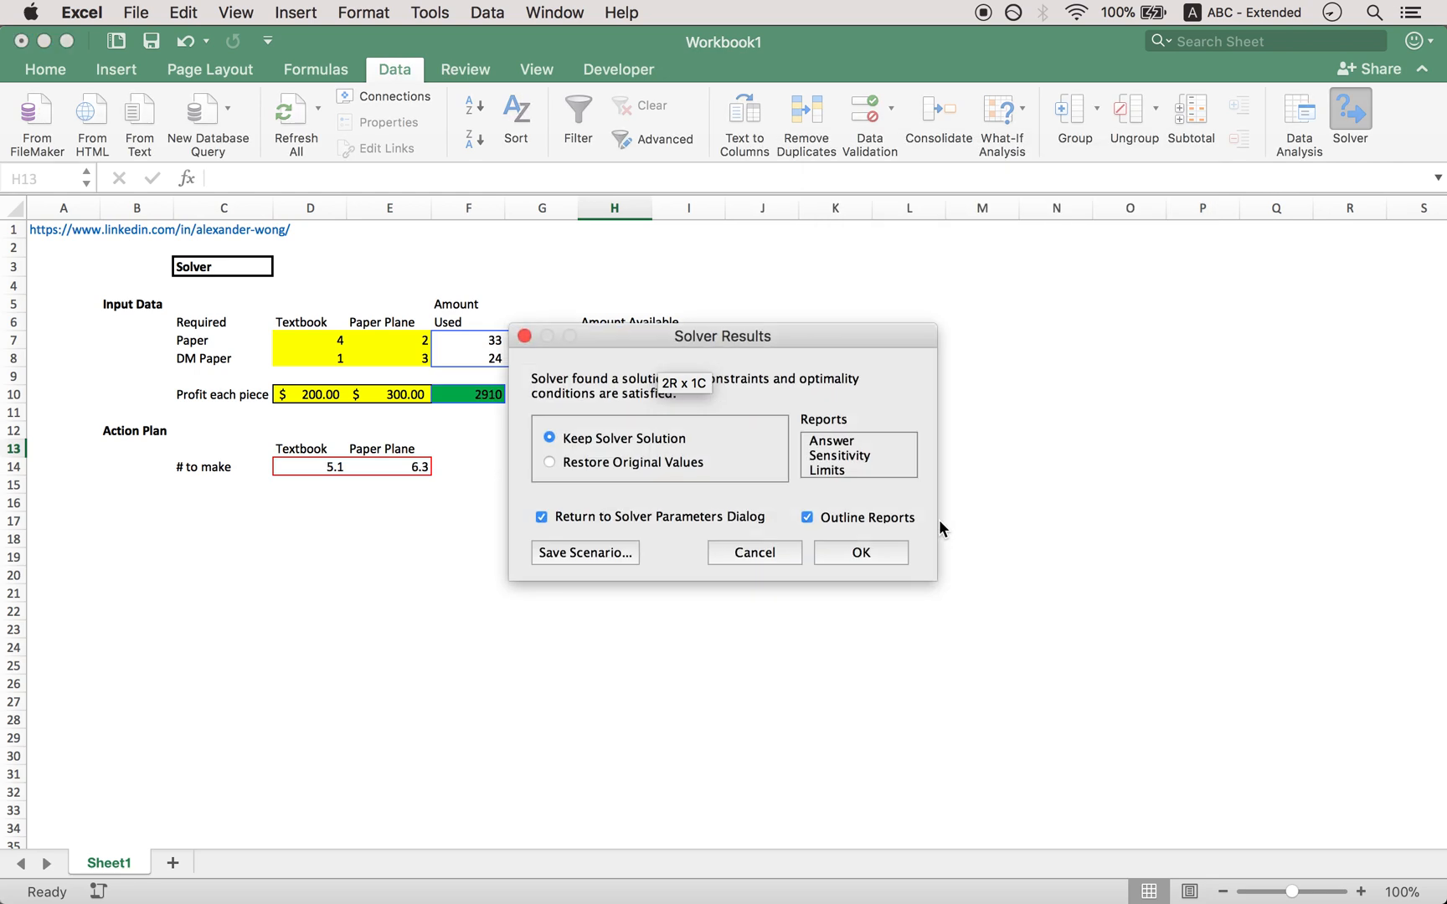
{"action": "left_click_drag", "start_coordinate": [718, 336], "coordinate": [983, 273]}
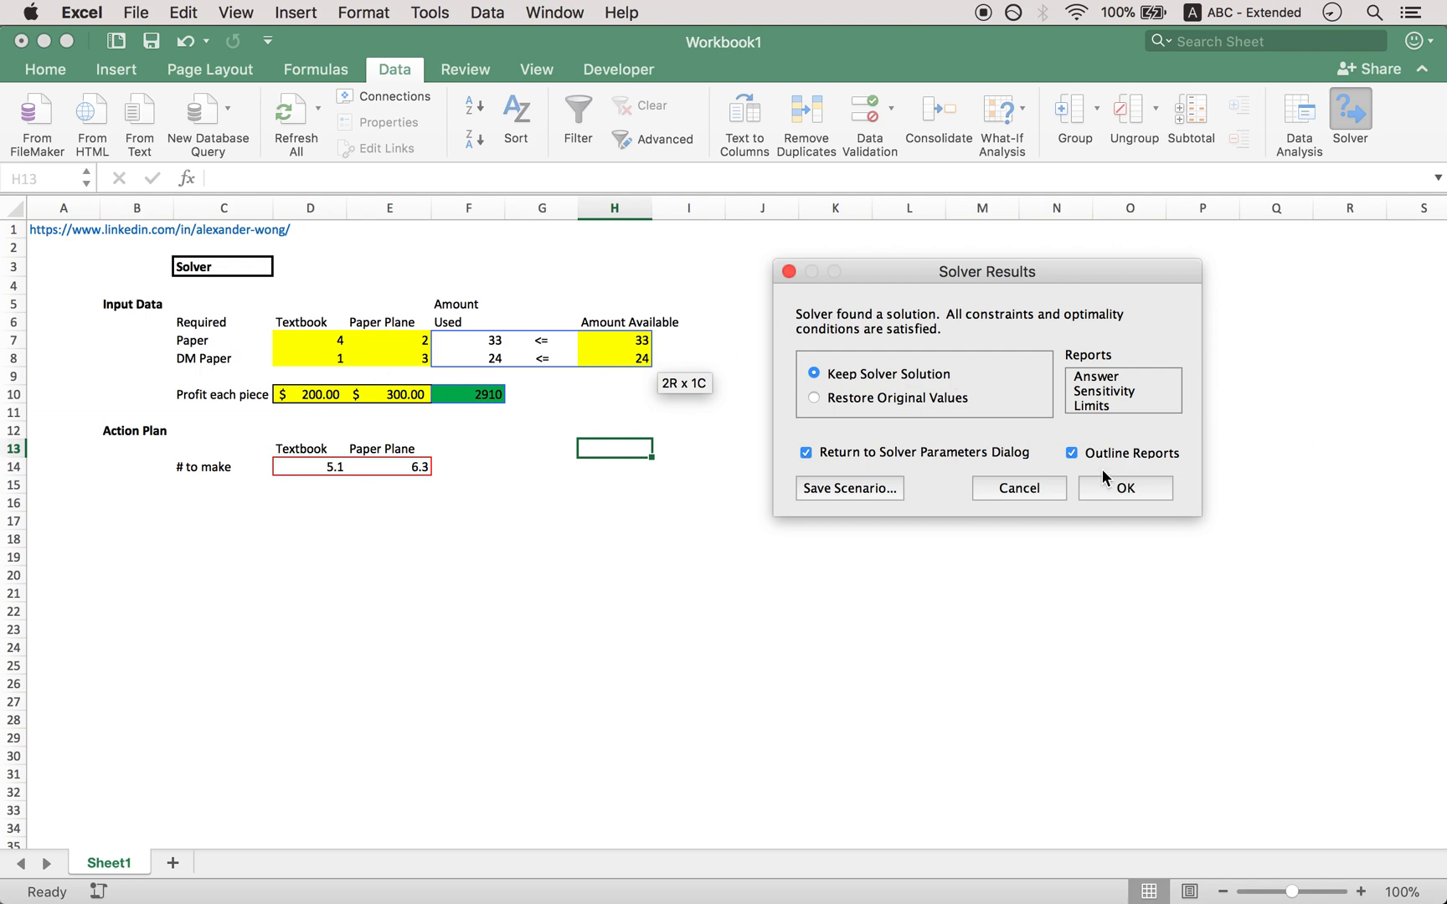
{"action": "left_click", "coordinate": [995, 456]}
{"action": "left_click", "coordinate": [1102, 484]}
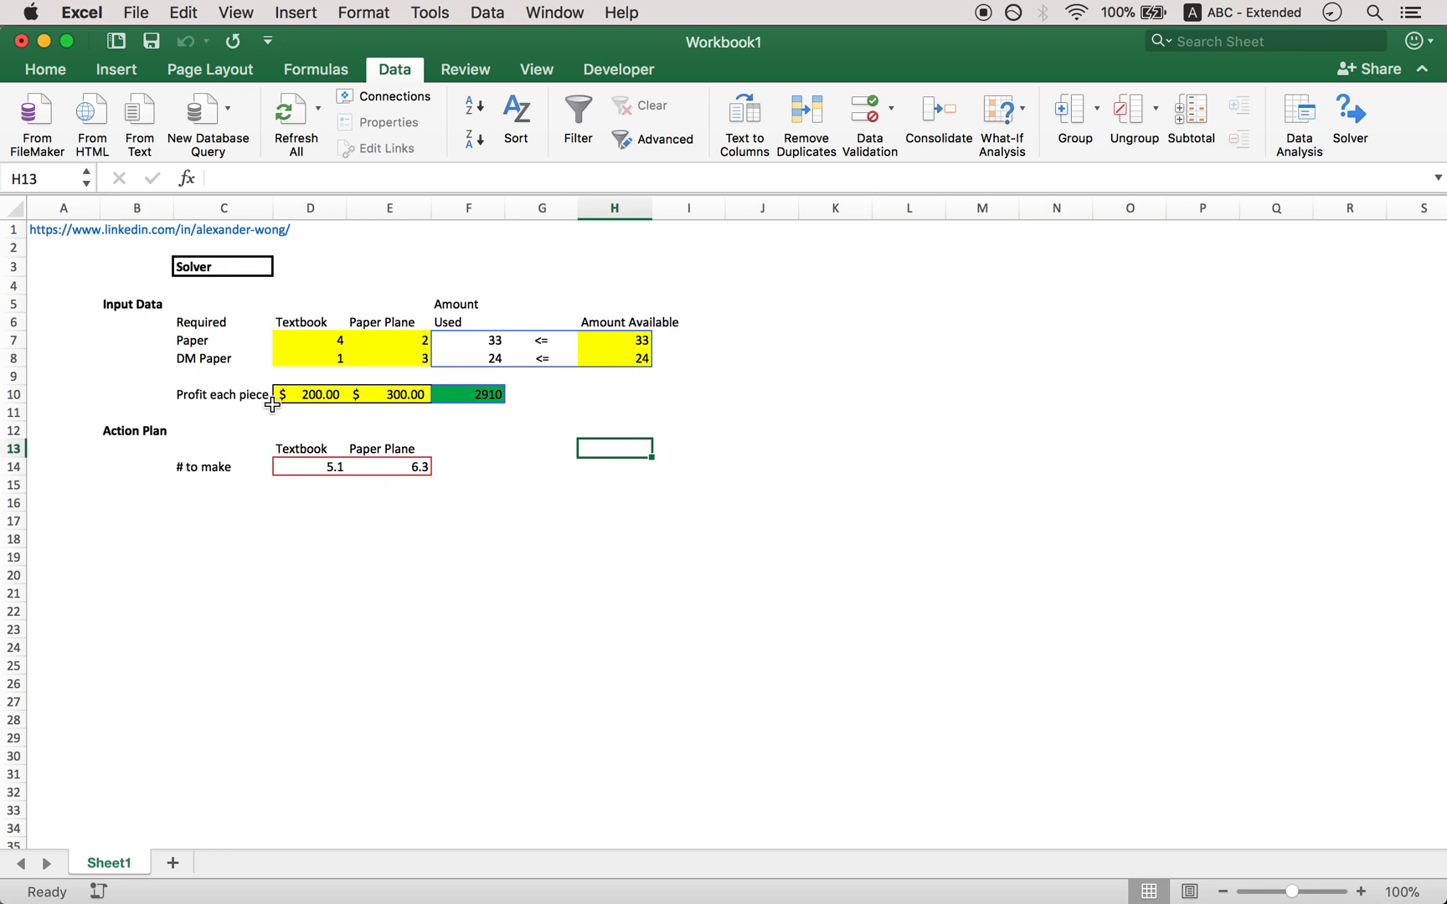
{"action": "left_click", "coordinate": [302, 469]}
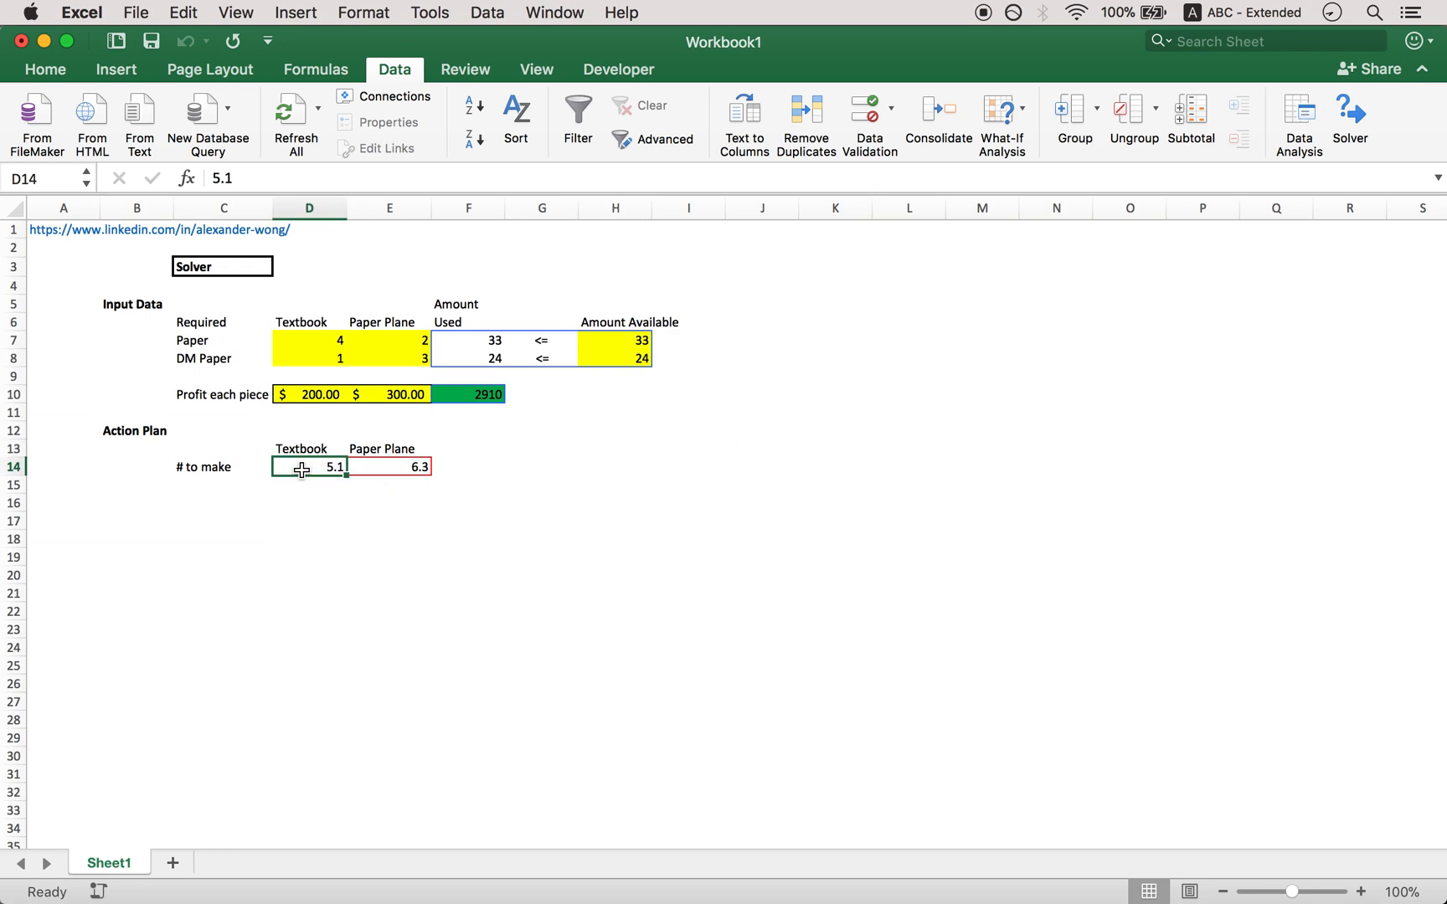
{"action": "left_click", "coordinate": [524, 493]}
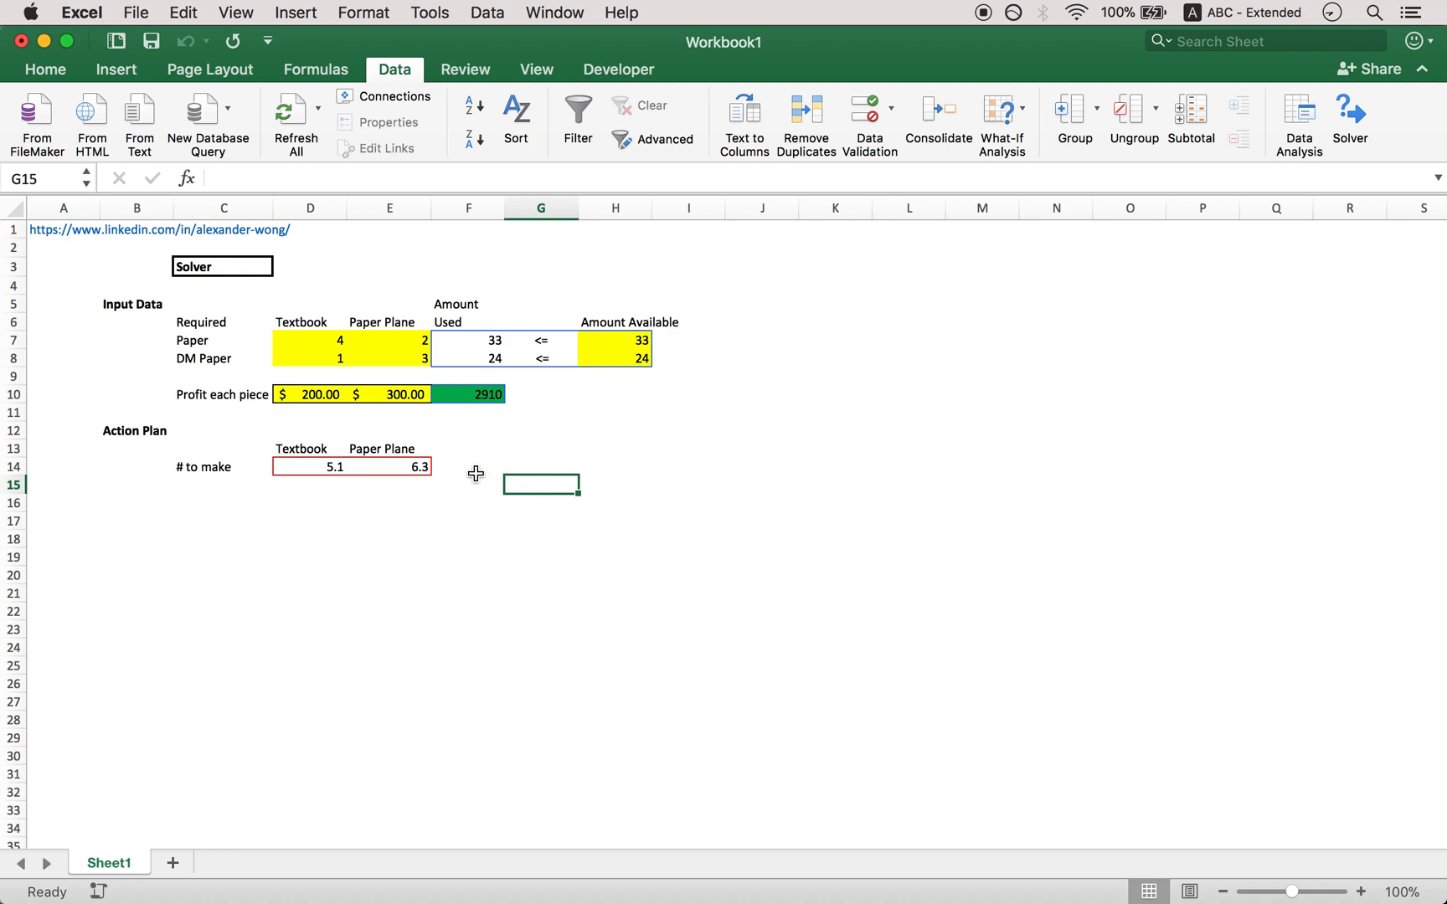
{"action": "left_click", "coordinate": [538, 464]}
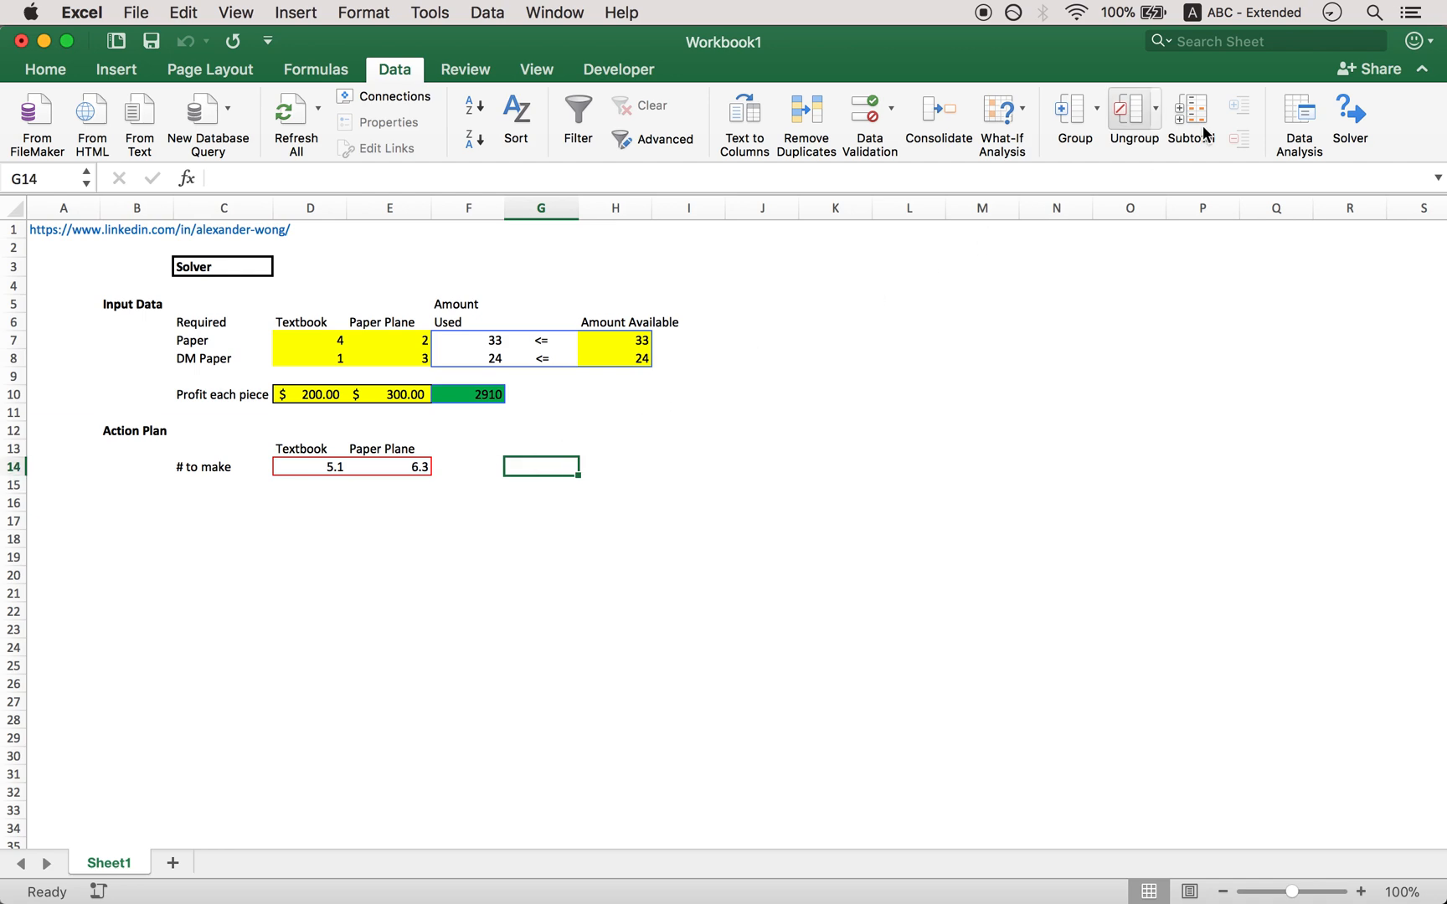
- Add a Solver constraint that the numbers to make in D14:E14 are integers
{"action": "left_click", "coordinate": [1356, 122]}
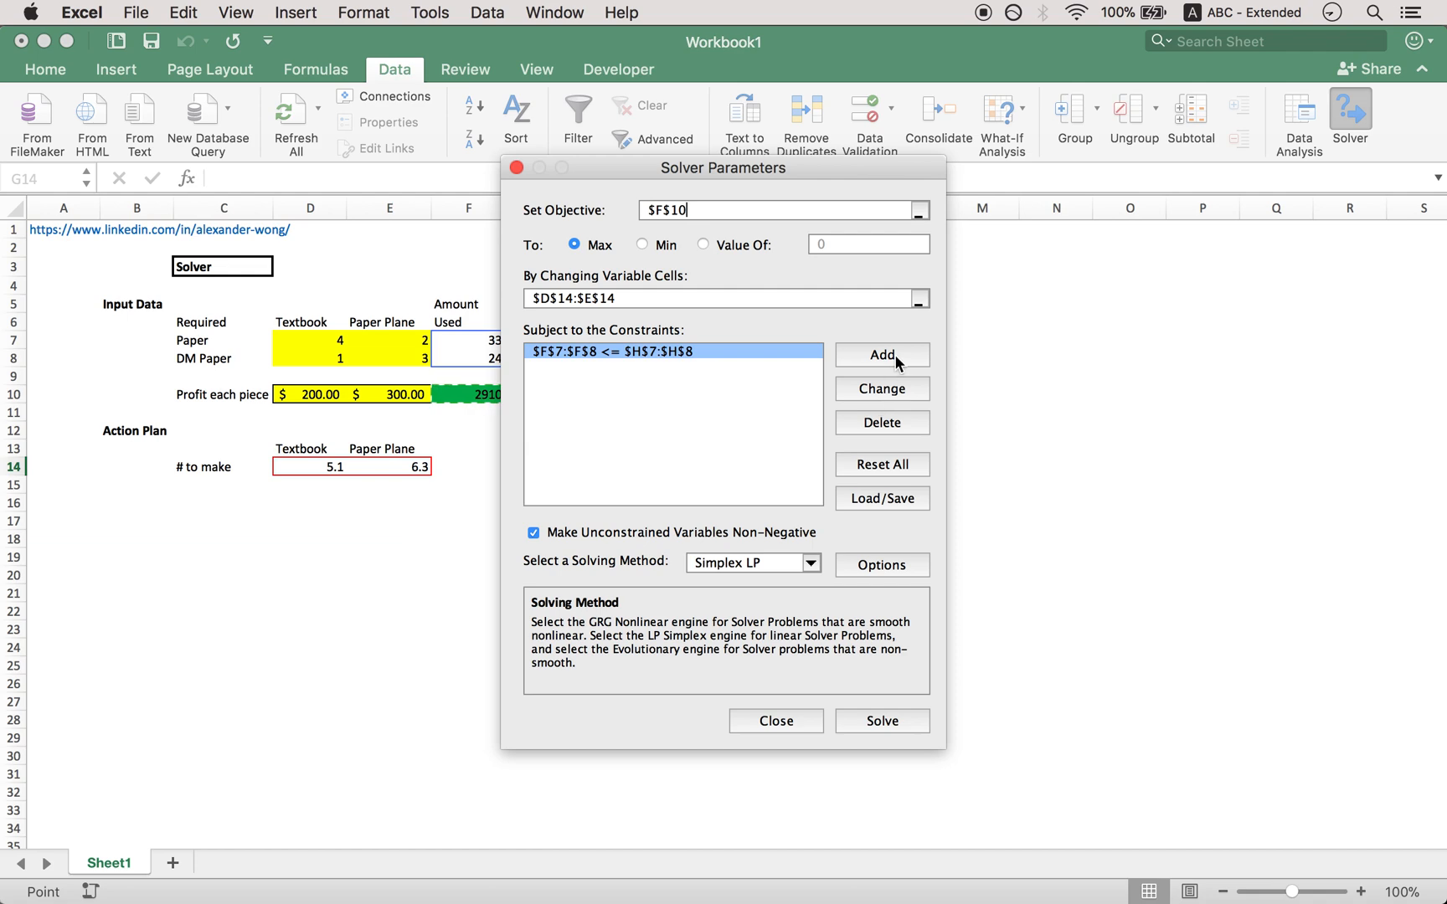
{"action": "left_click", "coordinate": [895, 355]}
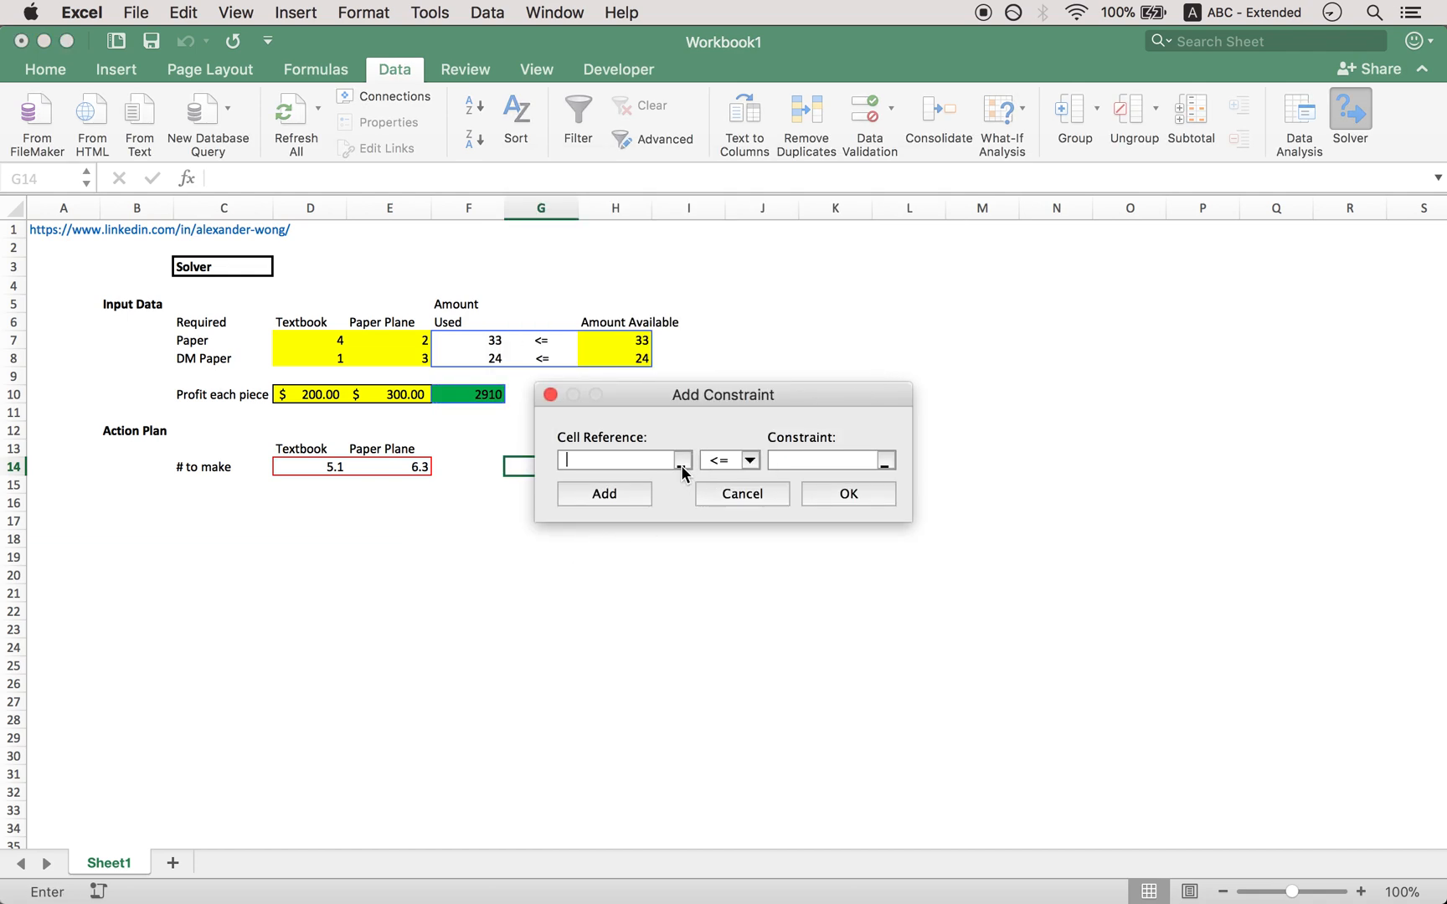
{"action": "left_click_drag", "start_coordinate": [658, 397], "coordinate": [809, 332]}
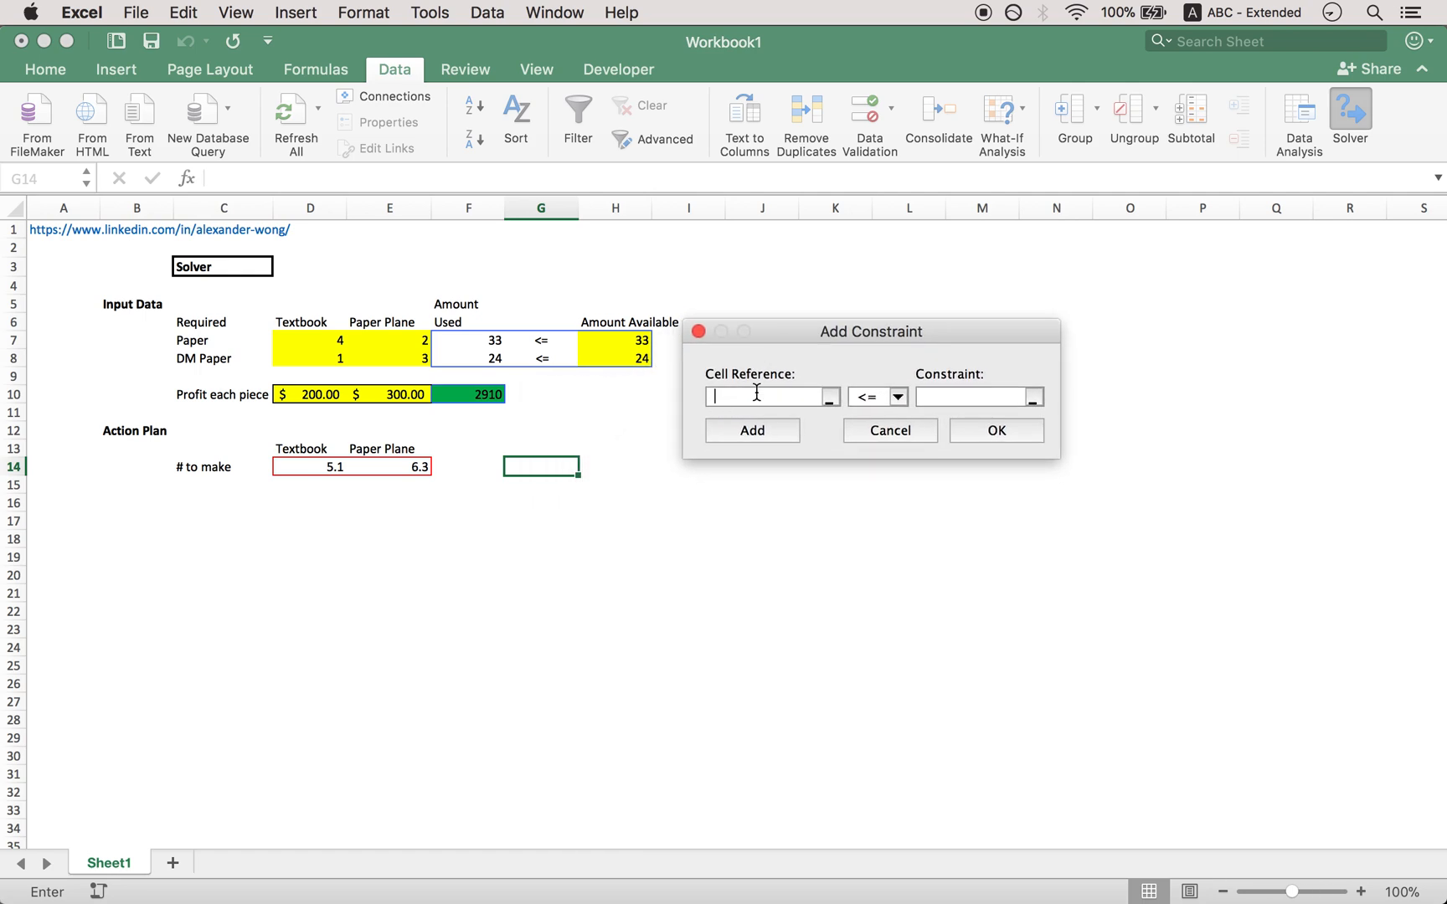
{"action": "left_click_drag", "start_coordinate": [294, 468], "coordinate": [420, 459]}
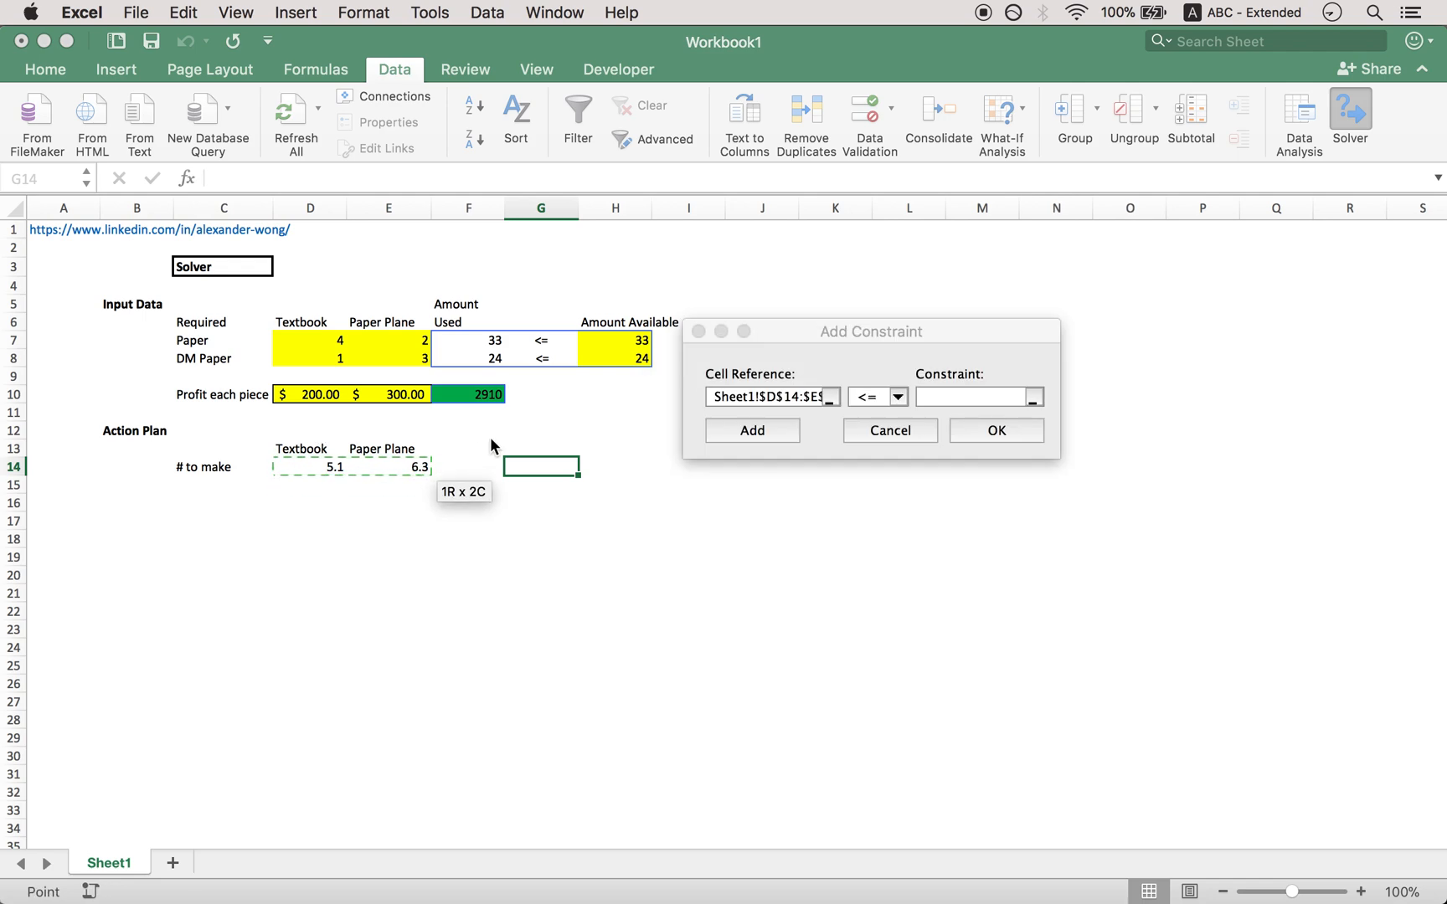
{"action": "left_click", "coordinate": [896, 397]}
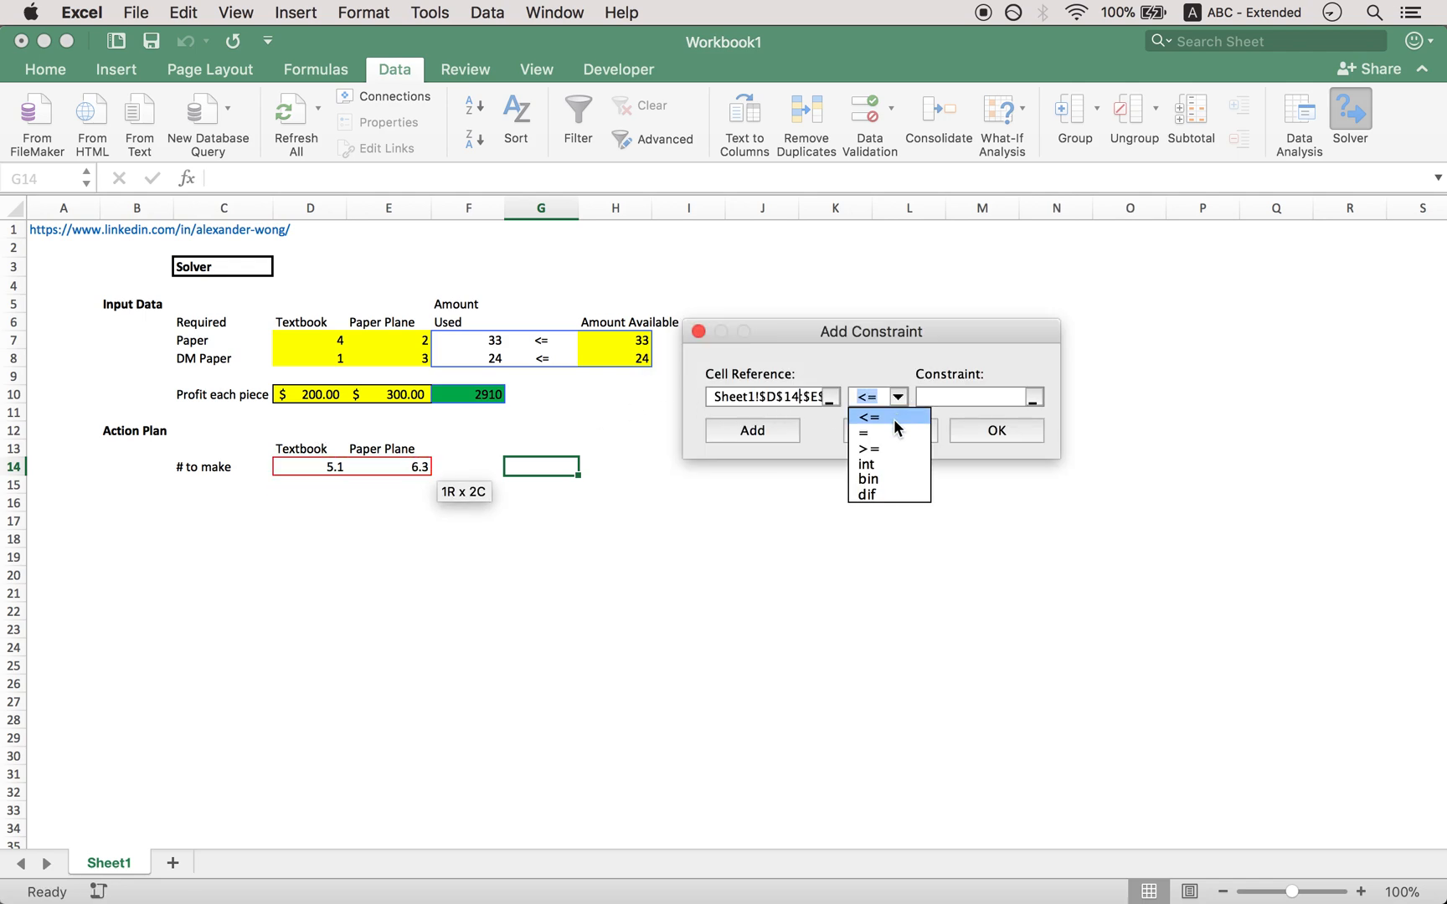
{"action": "left_click", "coordinate": [889, 464]}
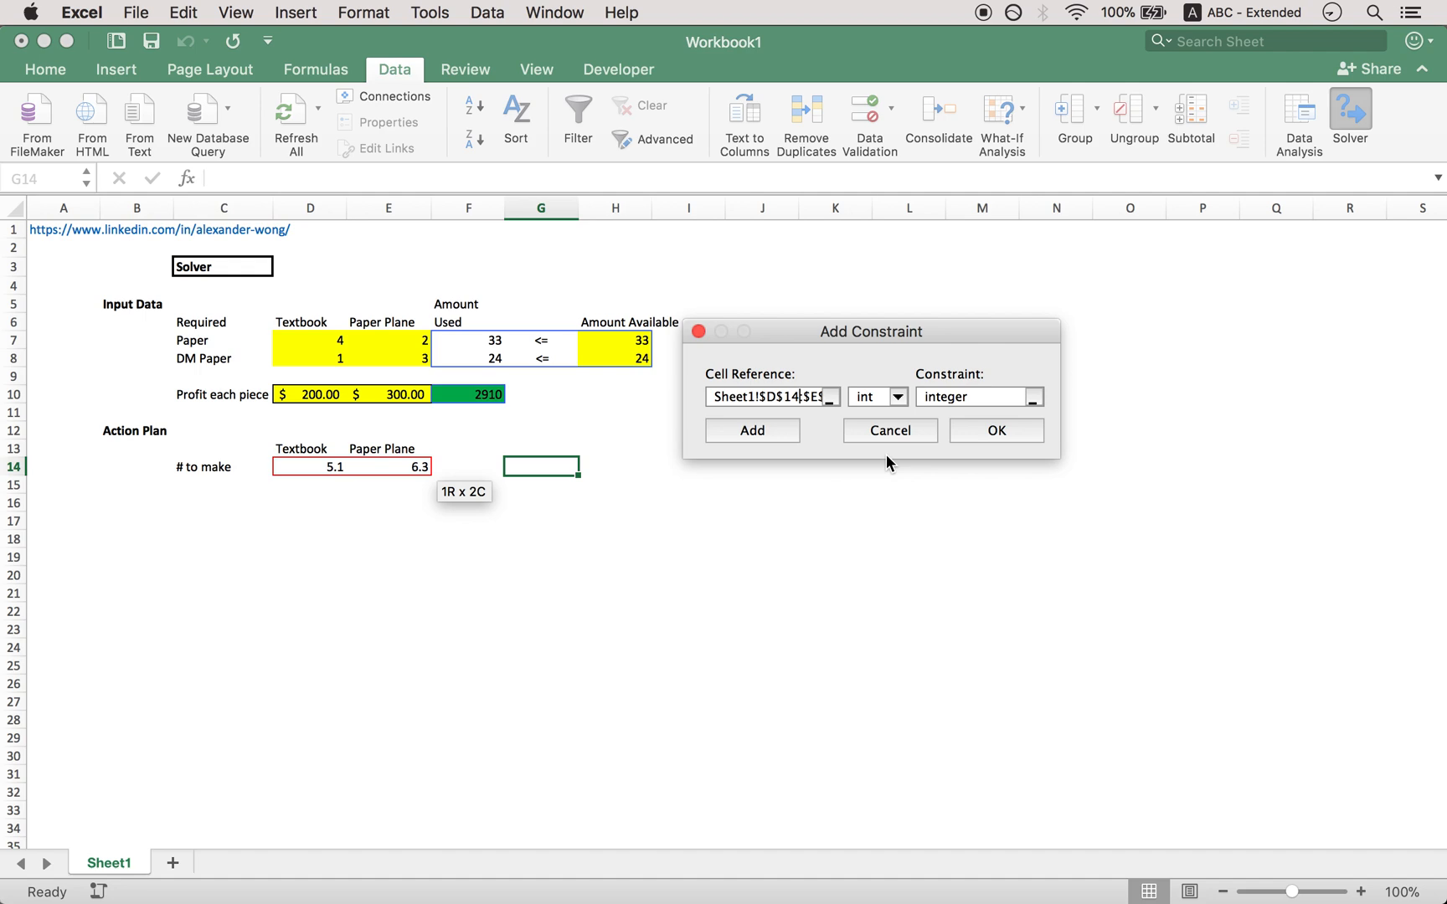
{"action": "left_click", "coordinate": [986, 429]}
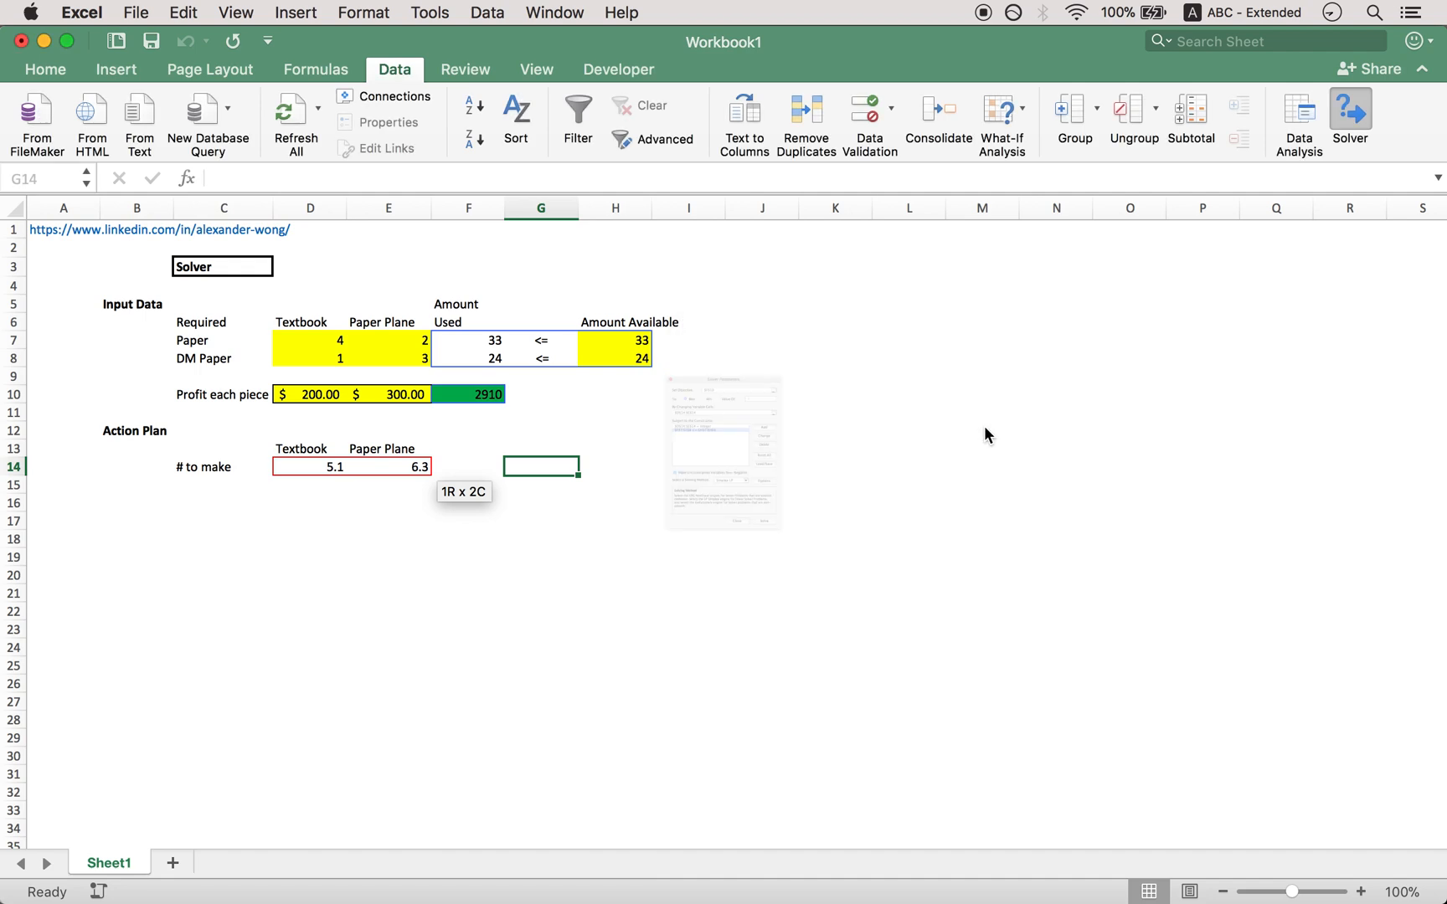
- Review the Solver options for all methods, including the integer constraint settings, and accept them as they are
{"action": "left_click_drag", "start_coordinate": [759, 174], "coordinate": [1041, 124]}
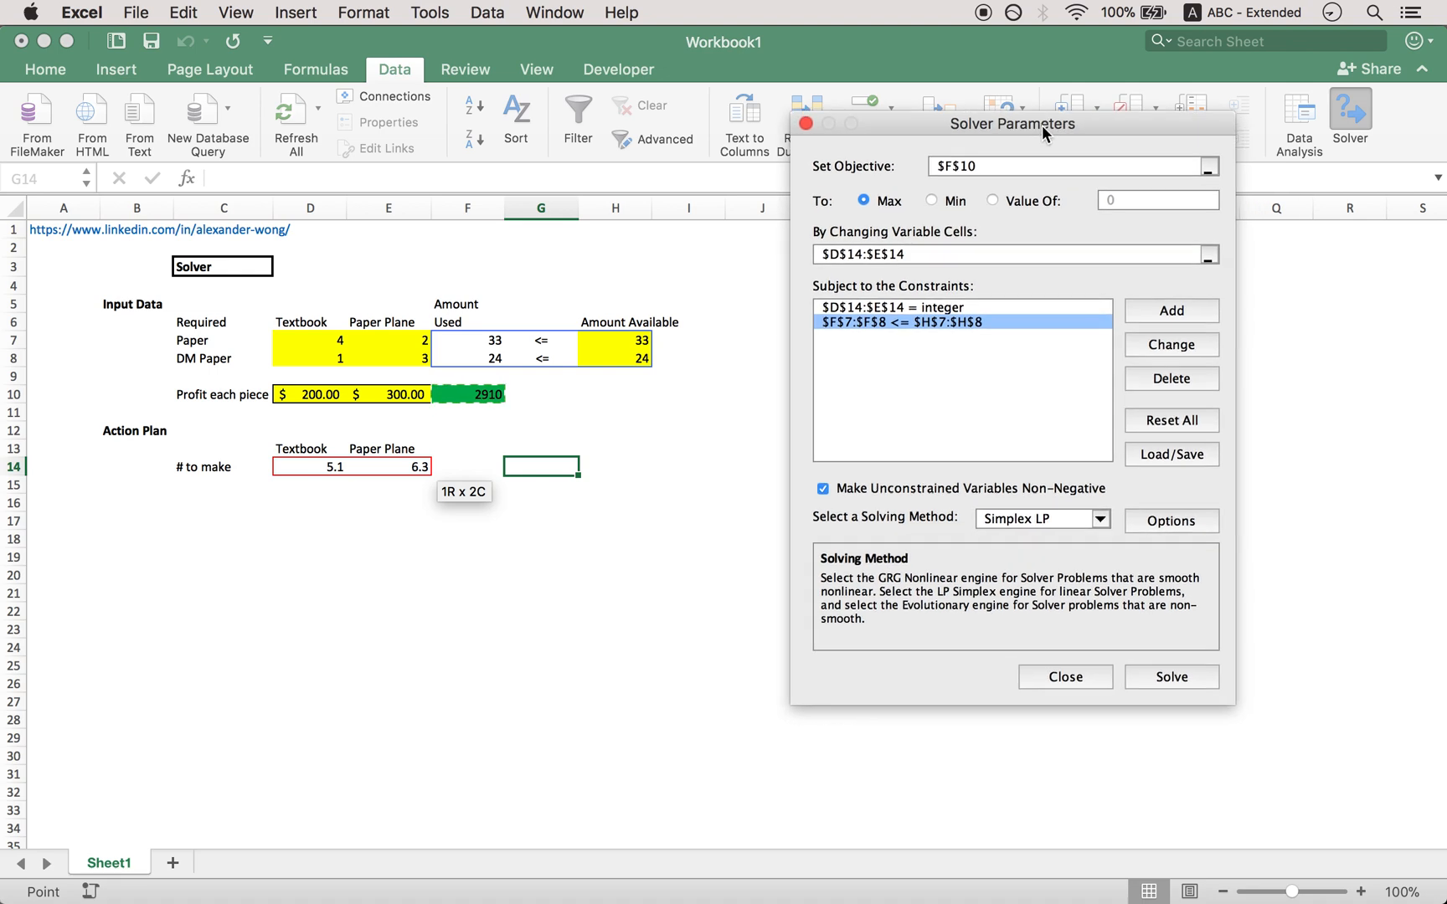
{"action": "left_click", "coordinate": [1147, 525]}
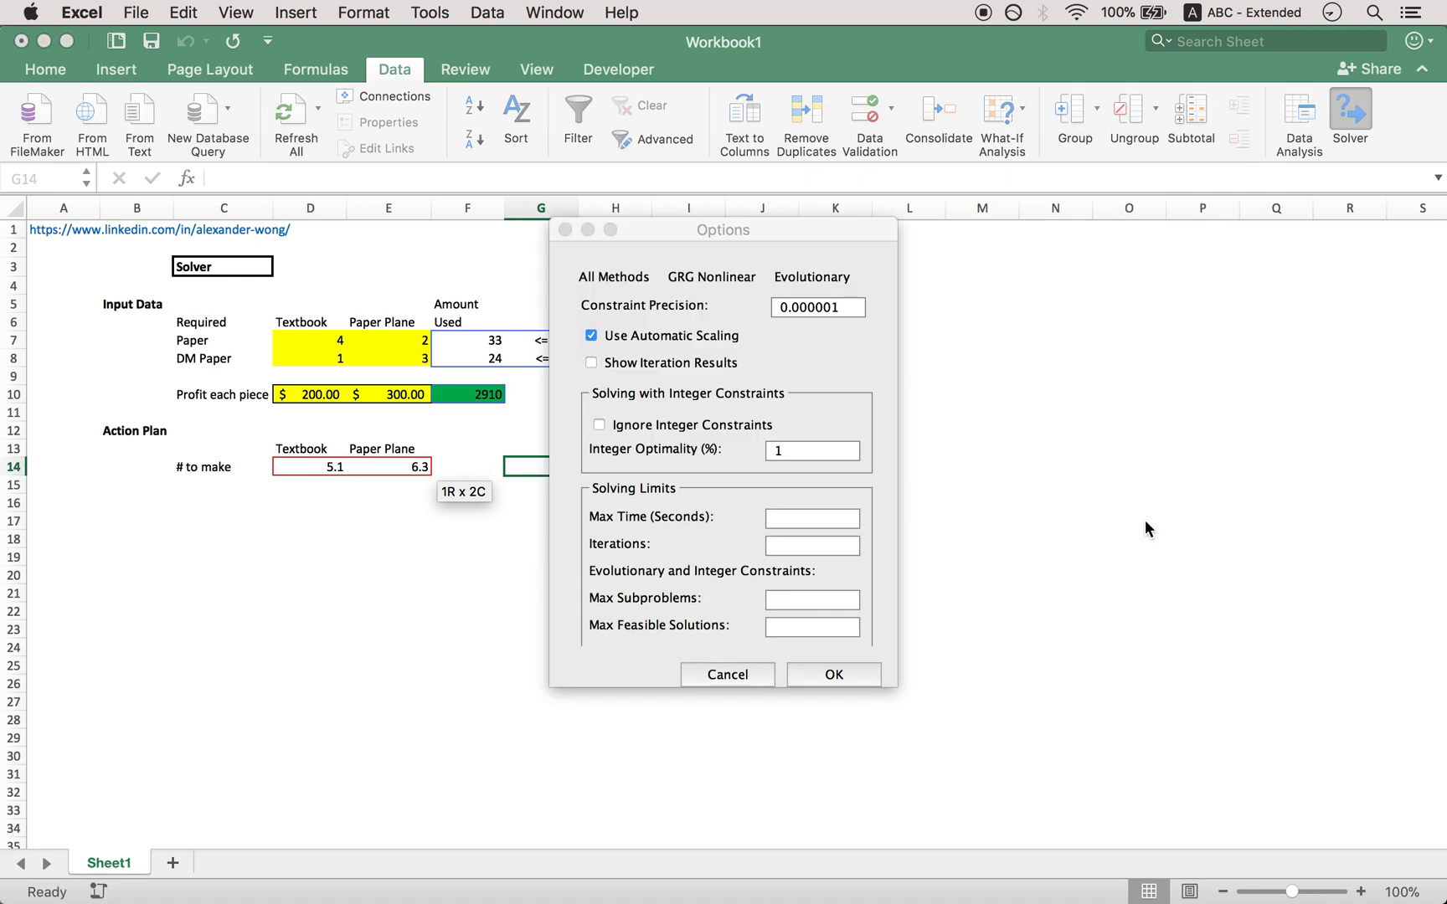
{"action": "left_click_drag", "start_coordinate": [717, 226], "coordinate": [868, 181]}
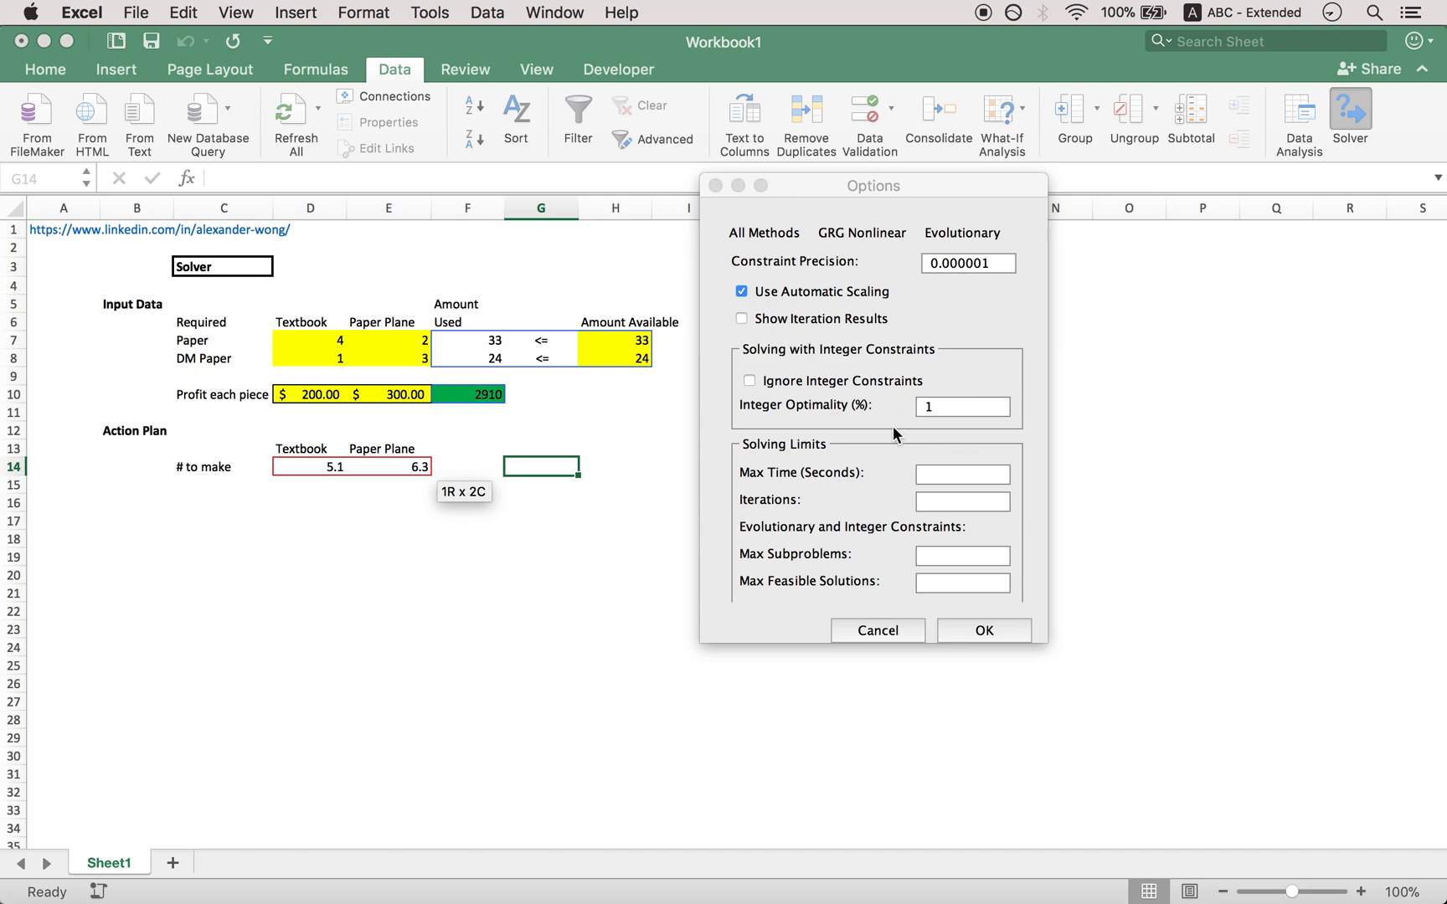
{"action": "left_click", "coordinate": [985, 631]}
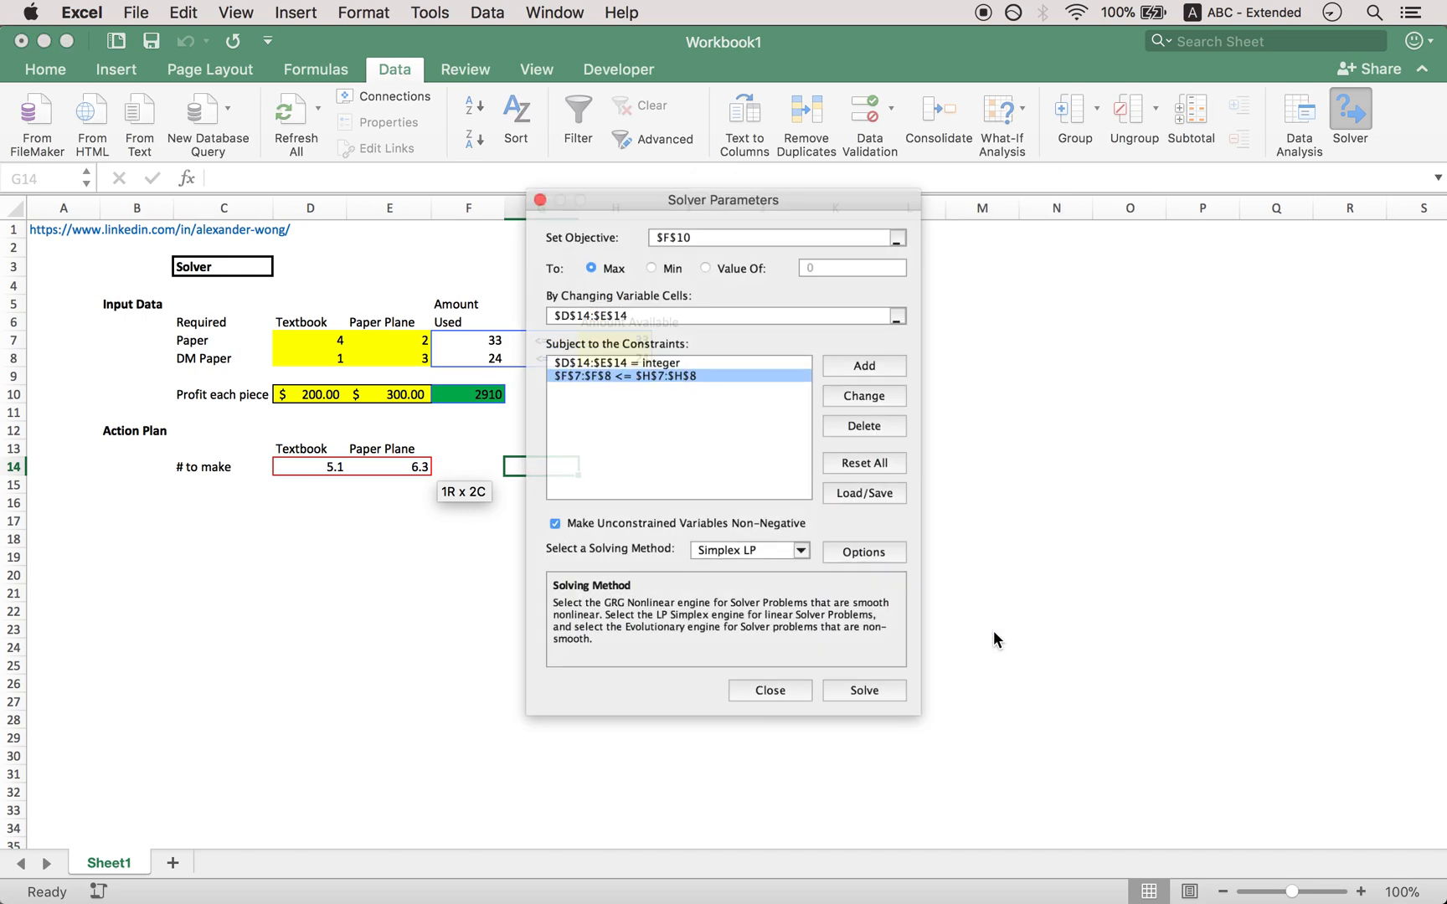
- Solve the model with the integer constraint, keep the Solver solution, and generate an Answer report
{"action": "left_click", "coordinate": [885, 726]}
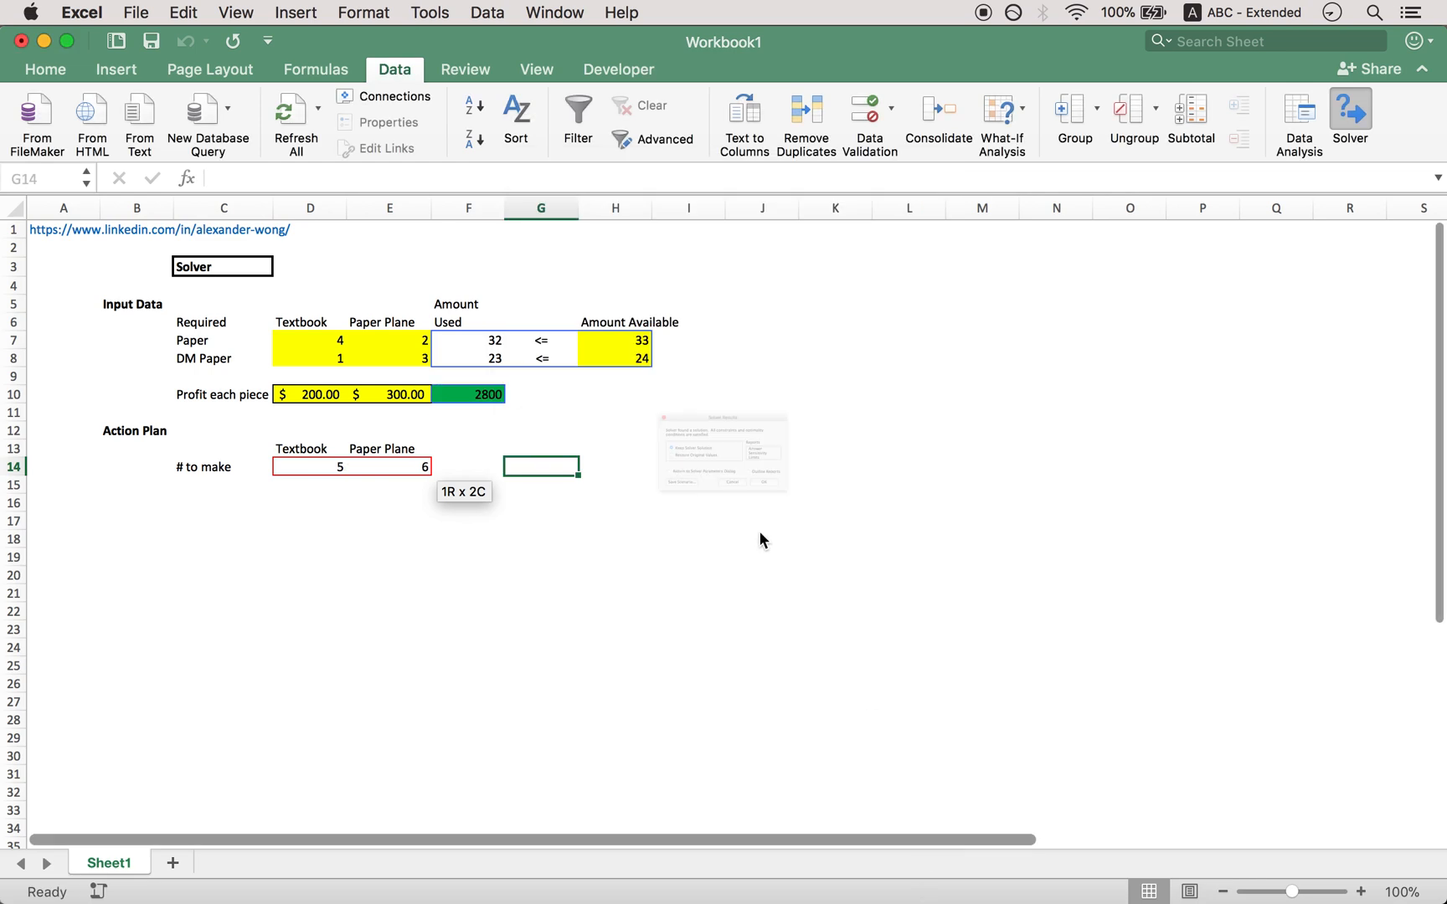
{"action": "left_click_drag", "start_coordinate": [638, 347], "coordinate": [878, 321]}
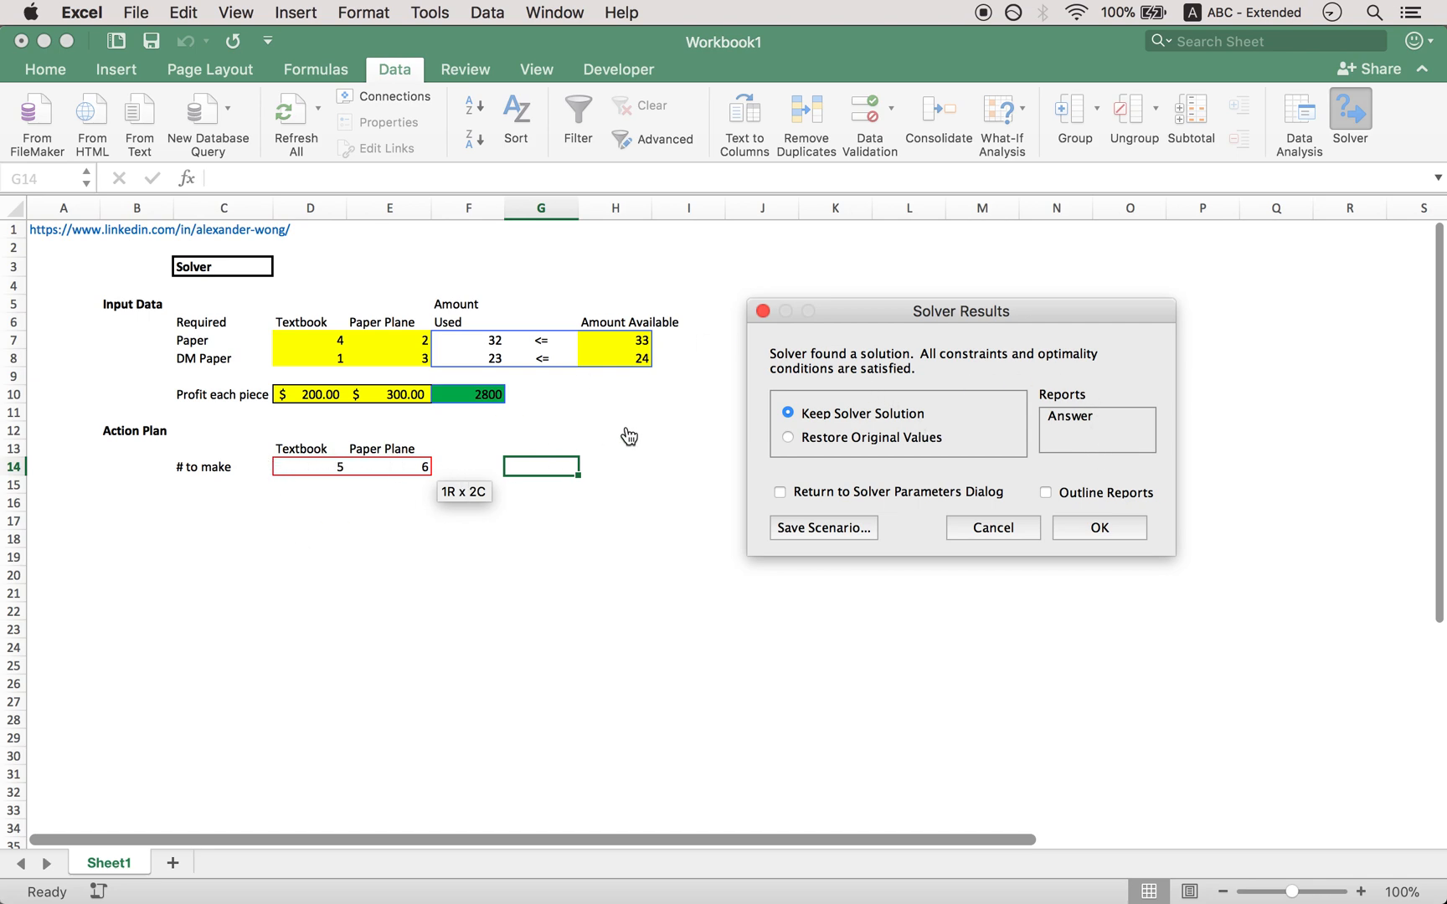
{"action": "left_click", "coordinate": [1078, 418]}
{"action": "left_click", "coordinate": [1100, 529]}
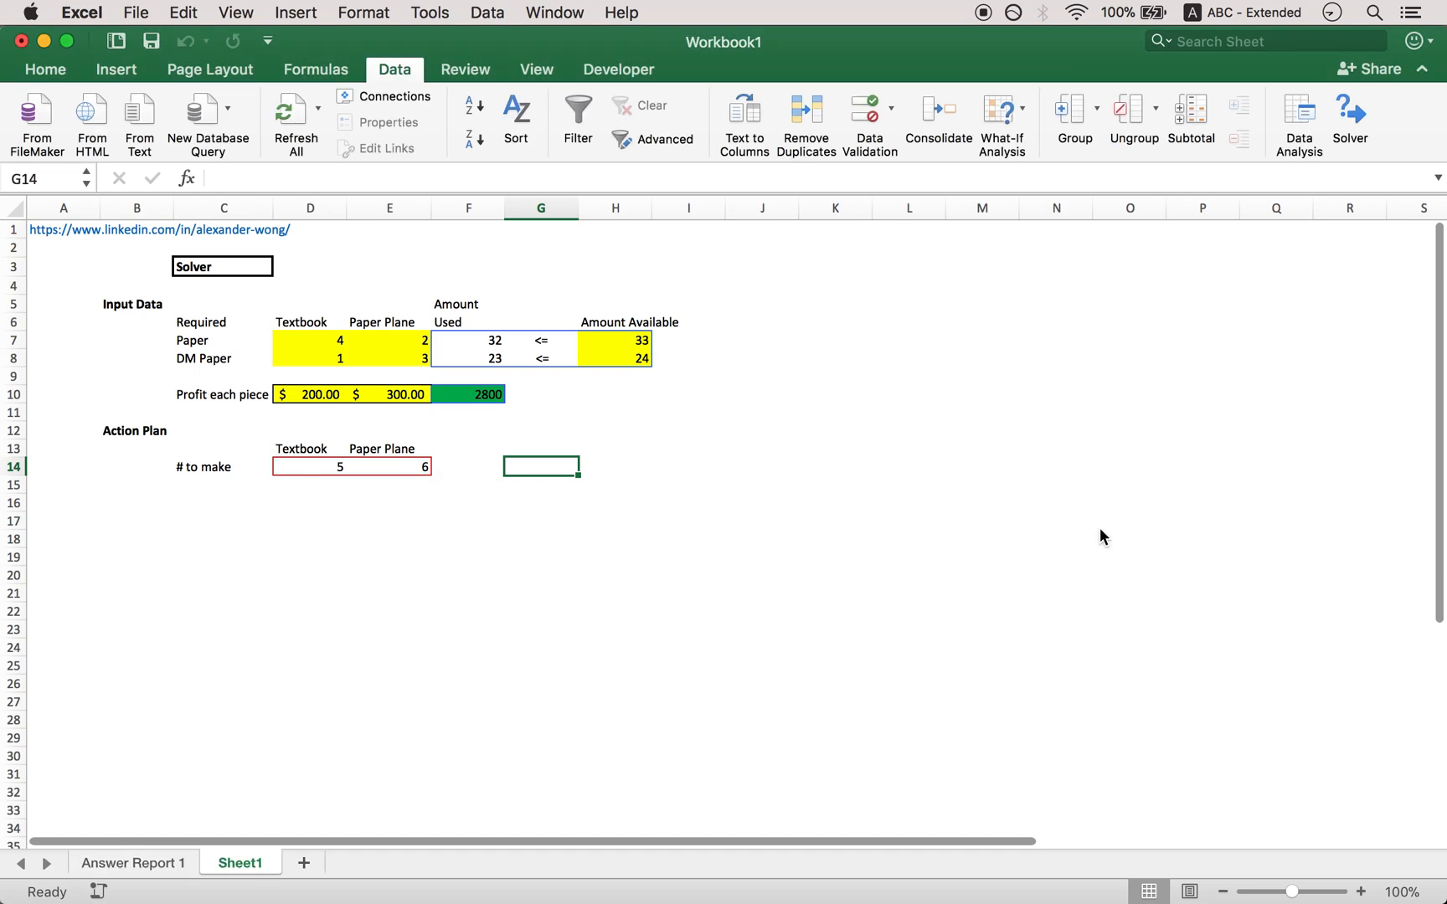
- Examine the objective cell, variable cells and constraints sections of the Answer report, and return to Sheet1
{"action": "left_click", "coordinate": [134, 862]}
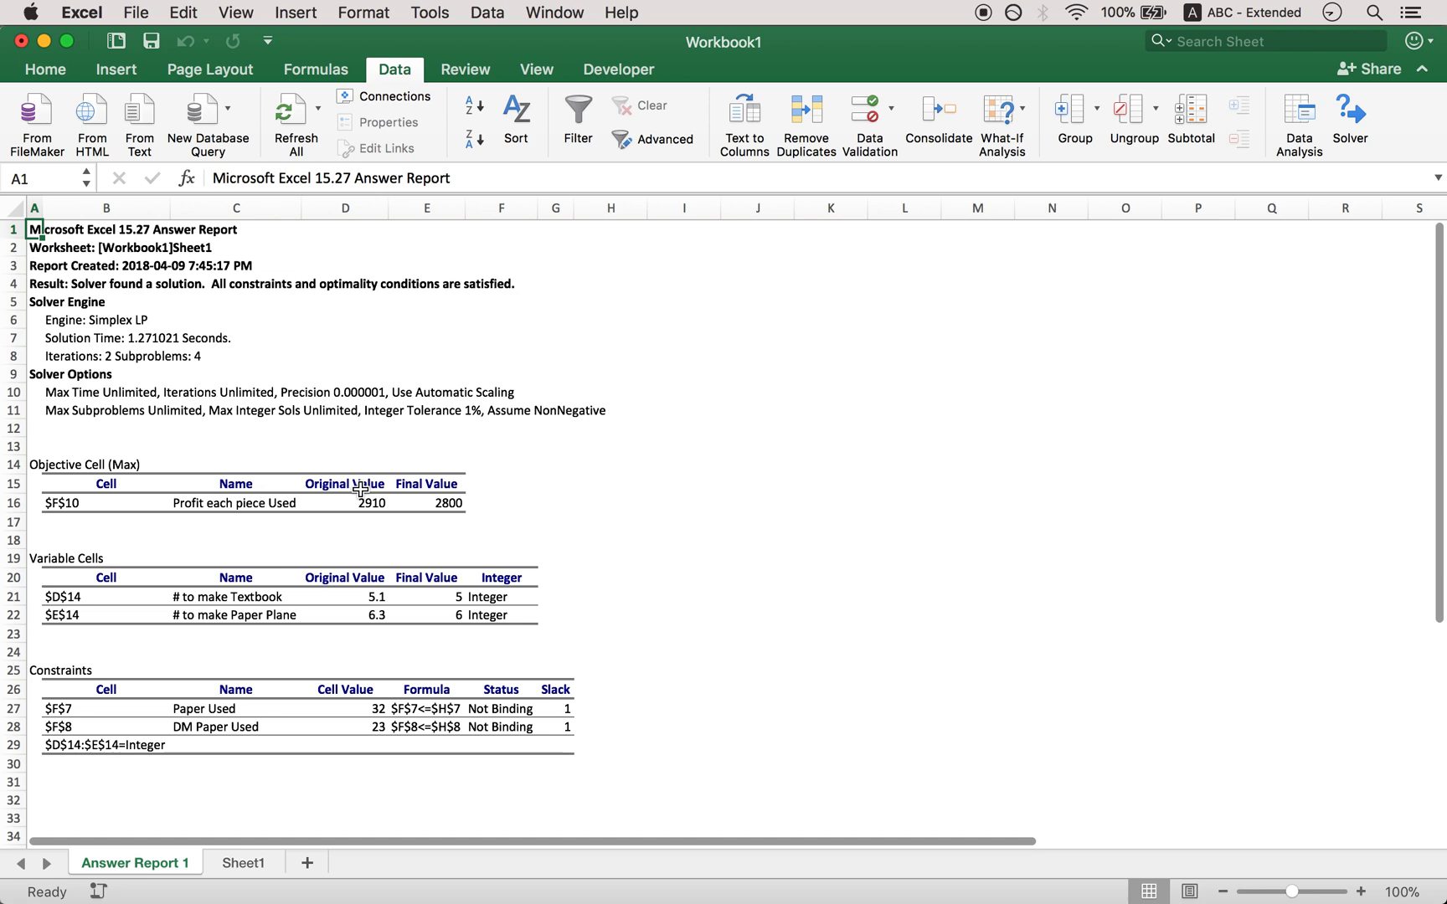
{"action": "left_click", "coordinate": [50, 466]}
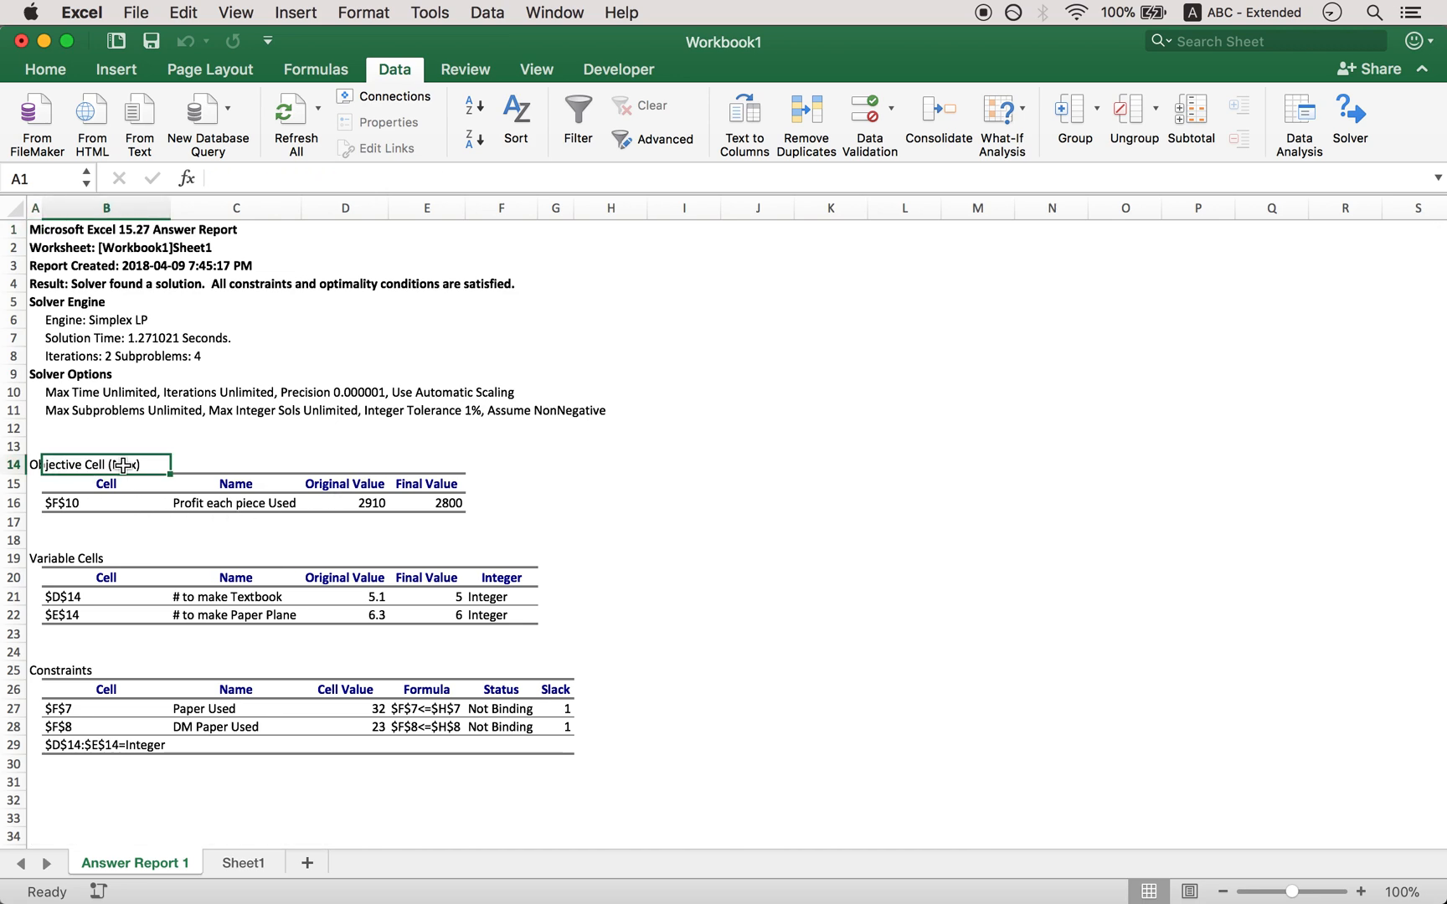
{"action": "left_click", "coordinate": [71, 556]}
{"action": "left_click", "coordinate": [67, 670]}
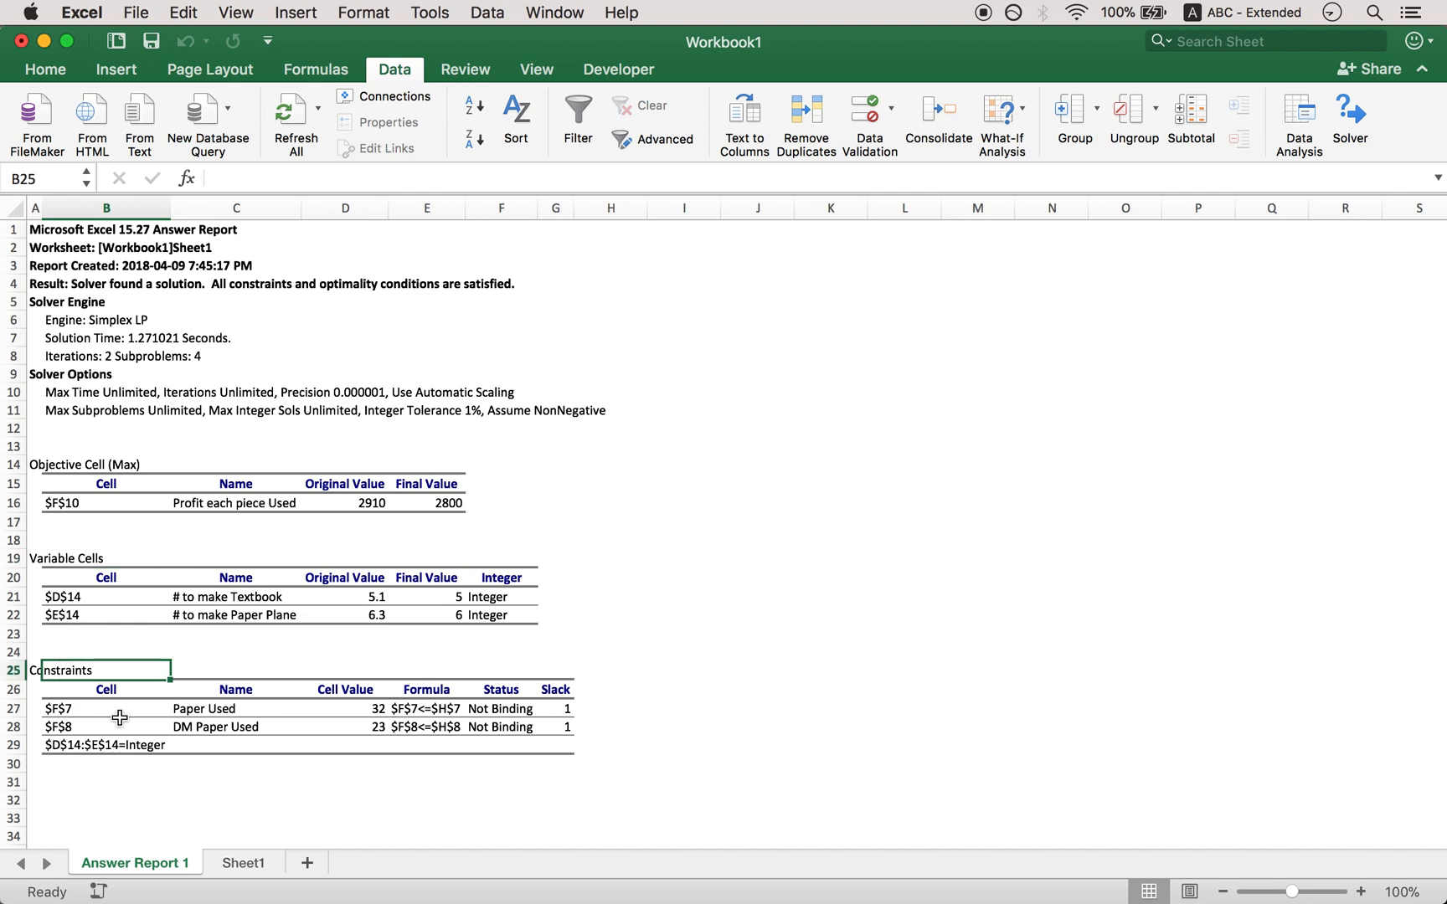
{"action": "left_click", "coordinate": [240, 868]}
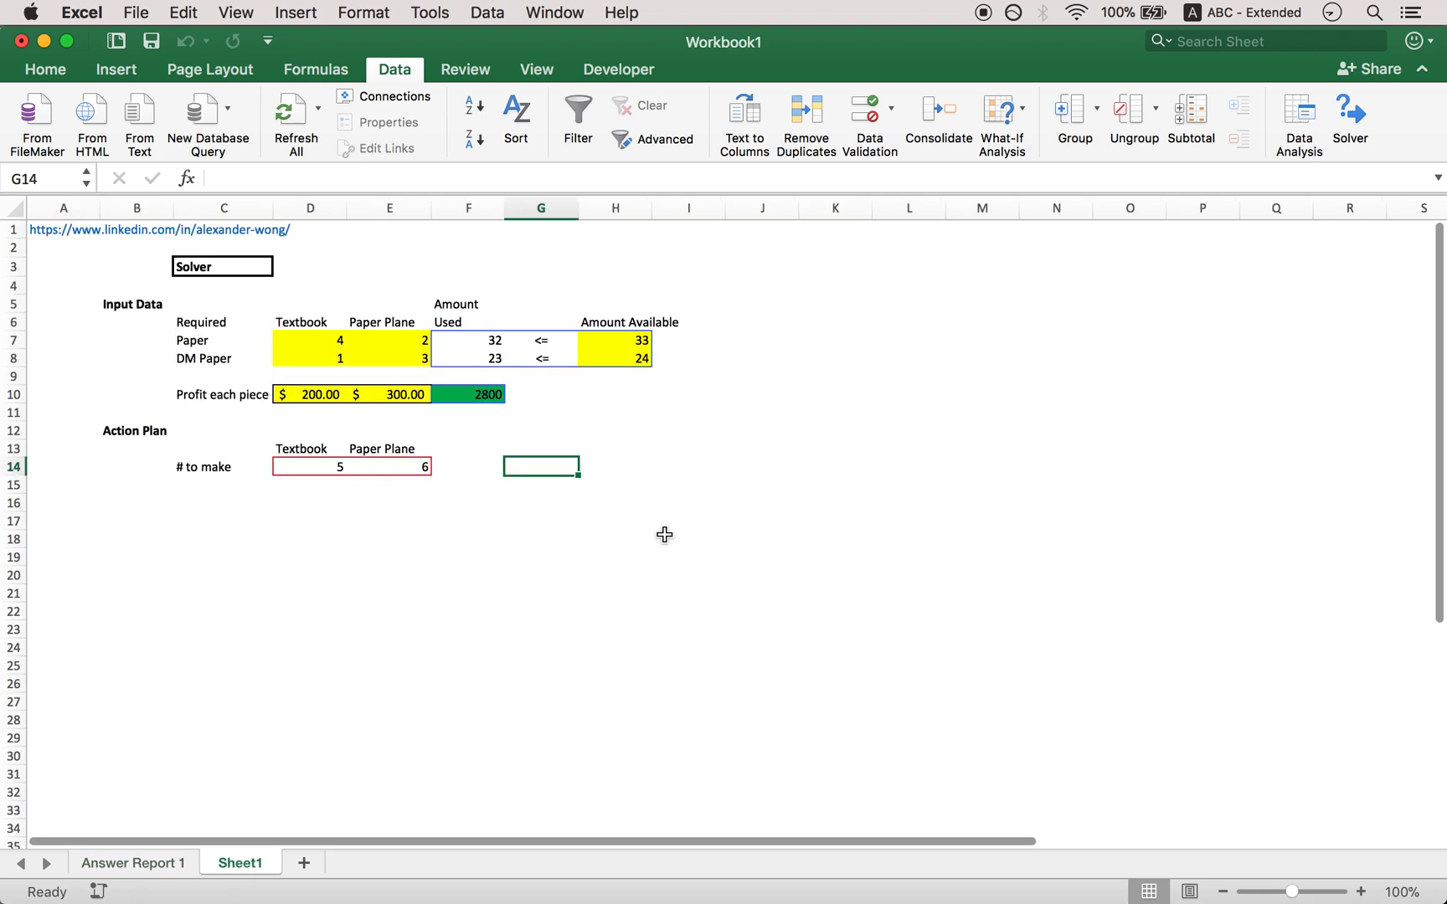
{"action": "left_click", "coordinate": [620, 469]}
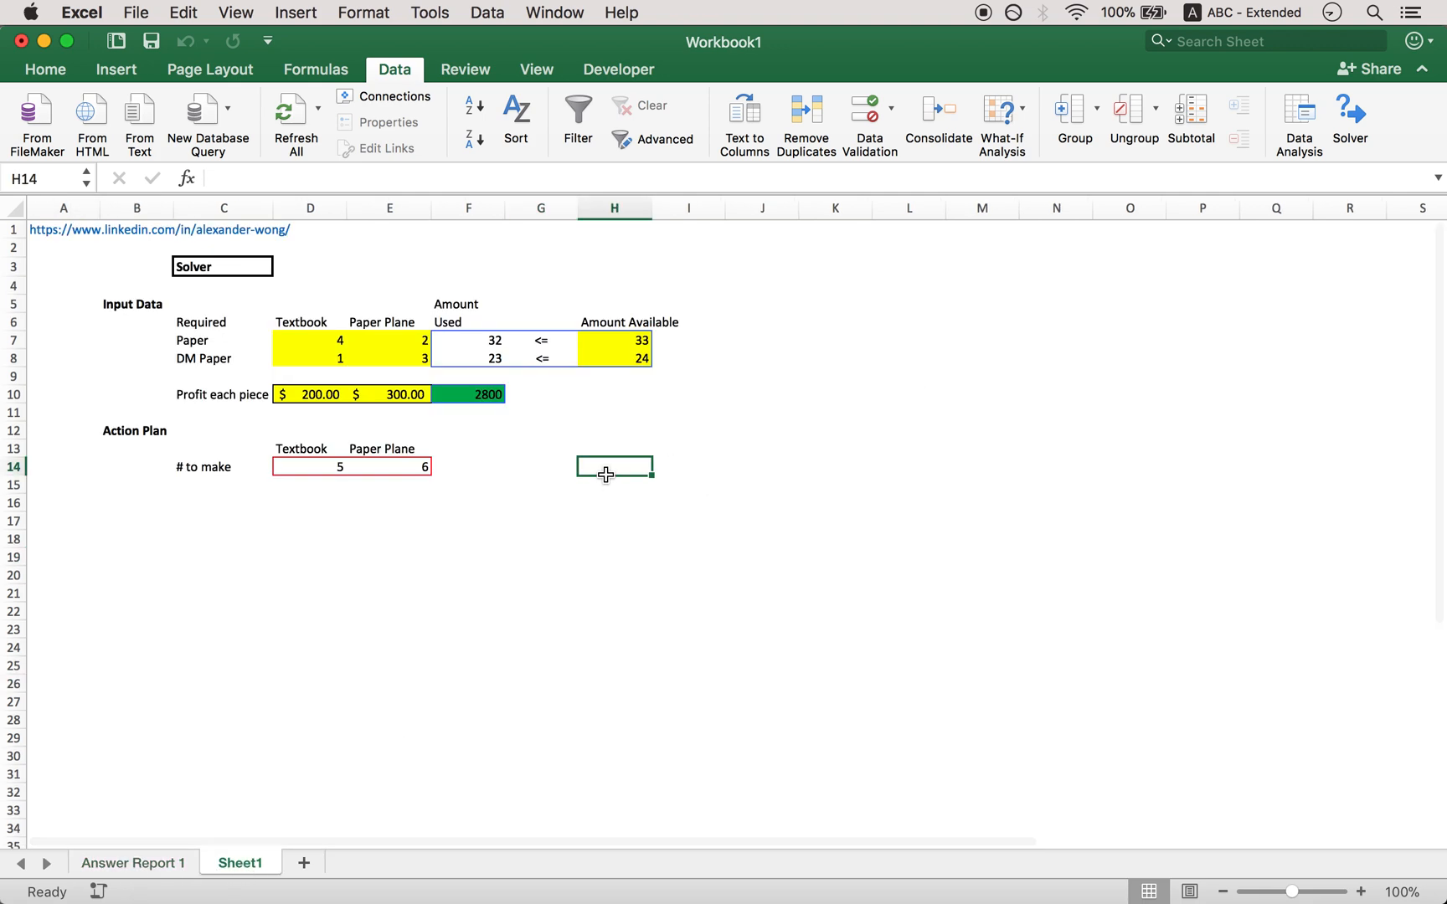
- Delete the integer constraint on D14:E14 from the Solver model
{"action": "left_click", "coordinate": [1338, 124]}
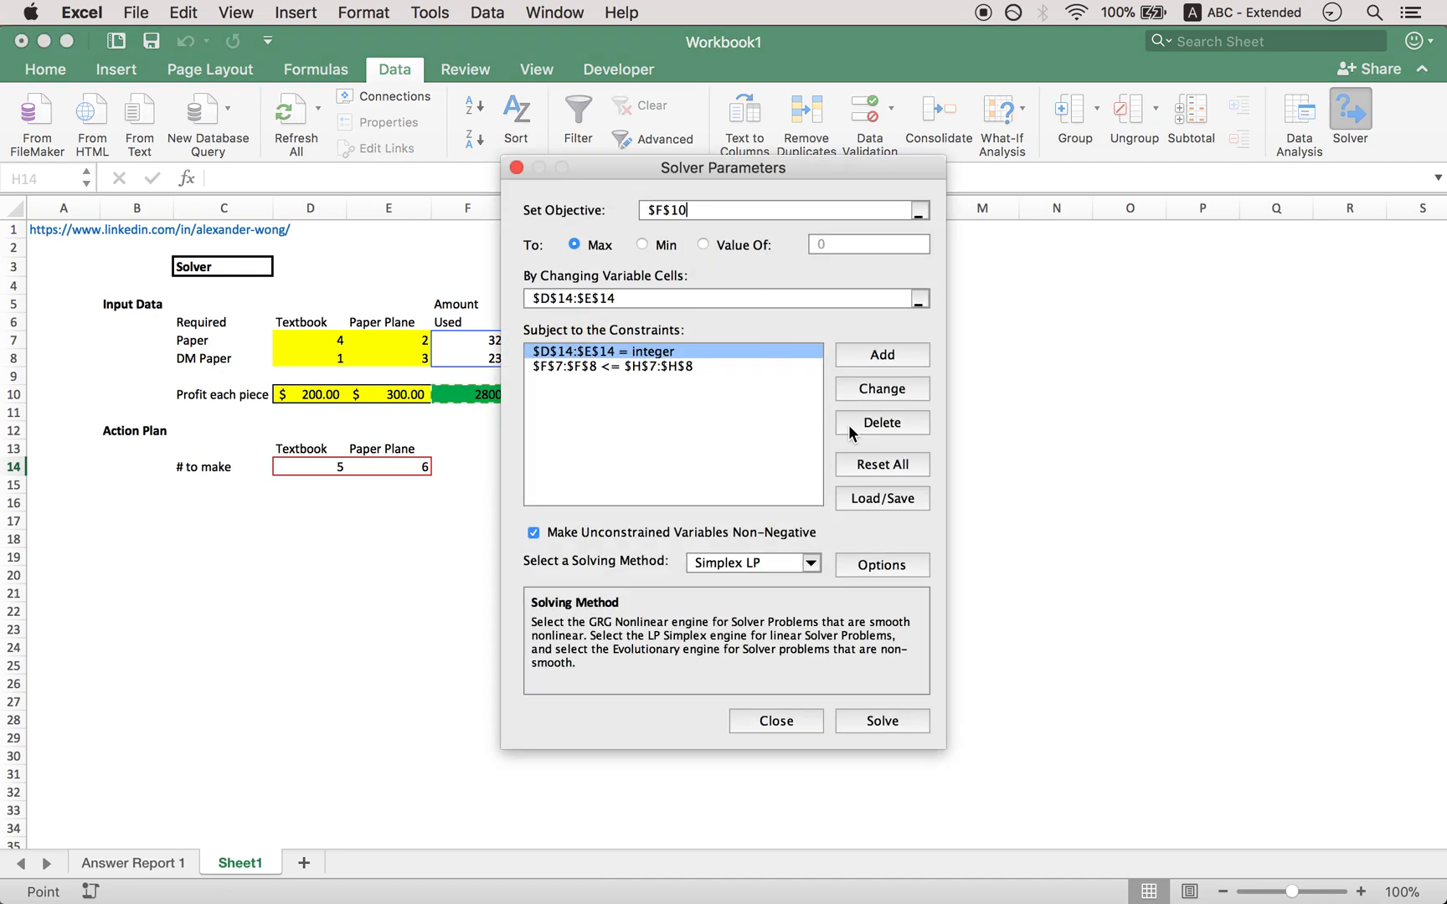
{"action": "left_click", "coordinate": [697, 364]}
{"action": "left_click", "coordinate": [705, 351]}
{"action": "left_click", "coordinate": [873, 420]}
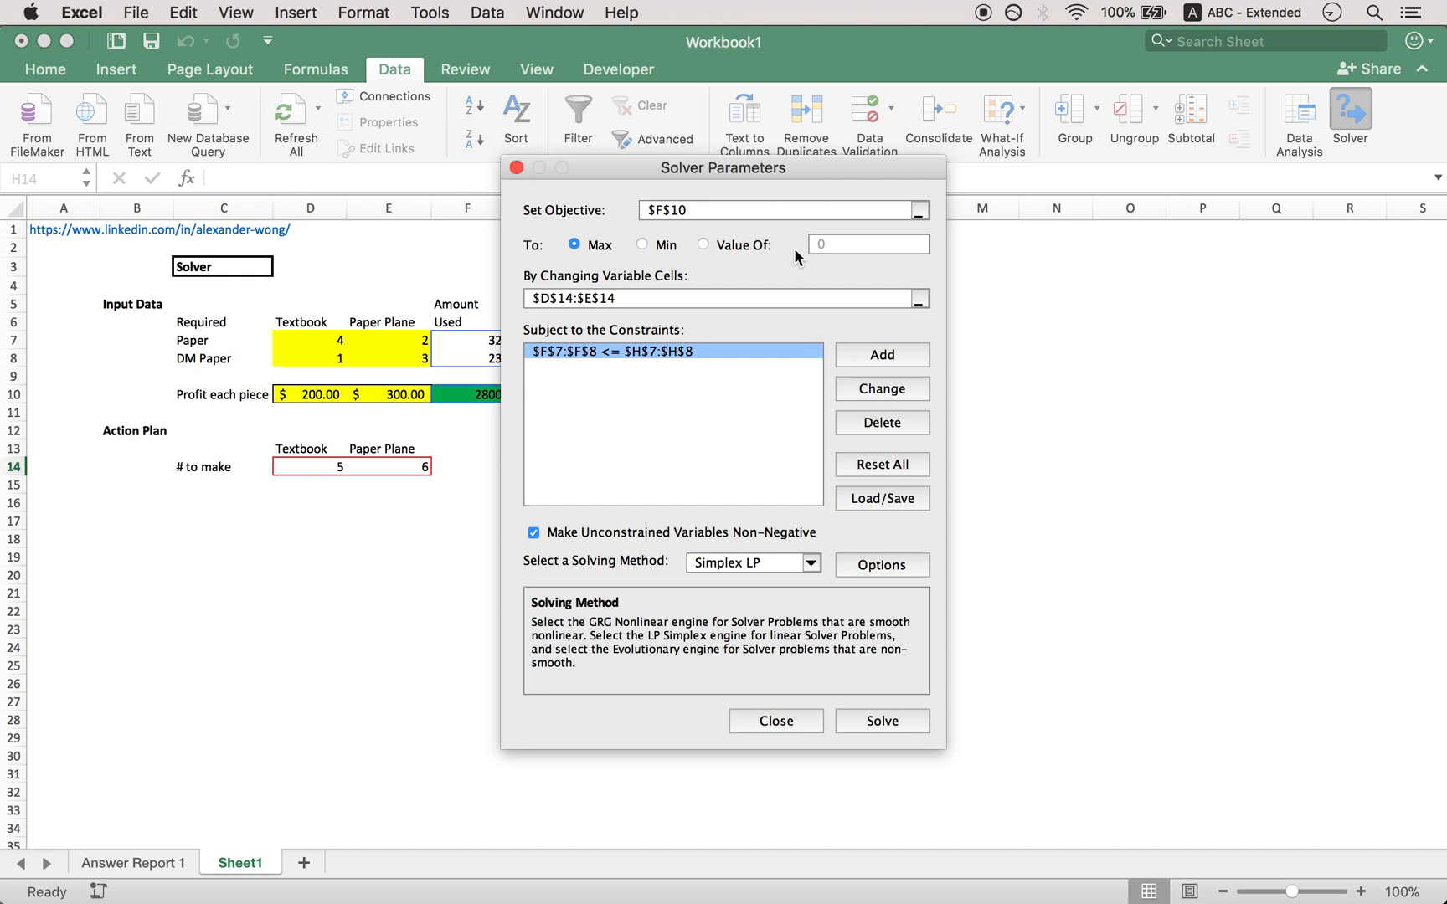
{"action": "left_click_drag", "start_coordinate": [758, 182], "coordinate": [1049, 169]}
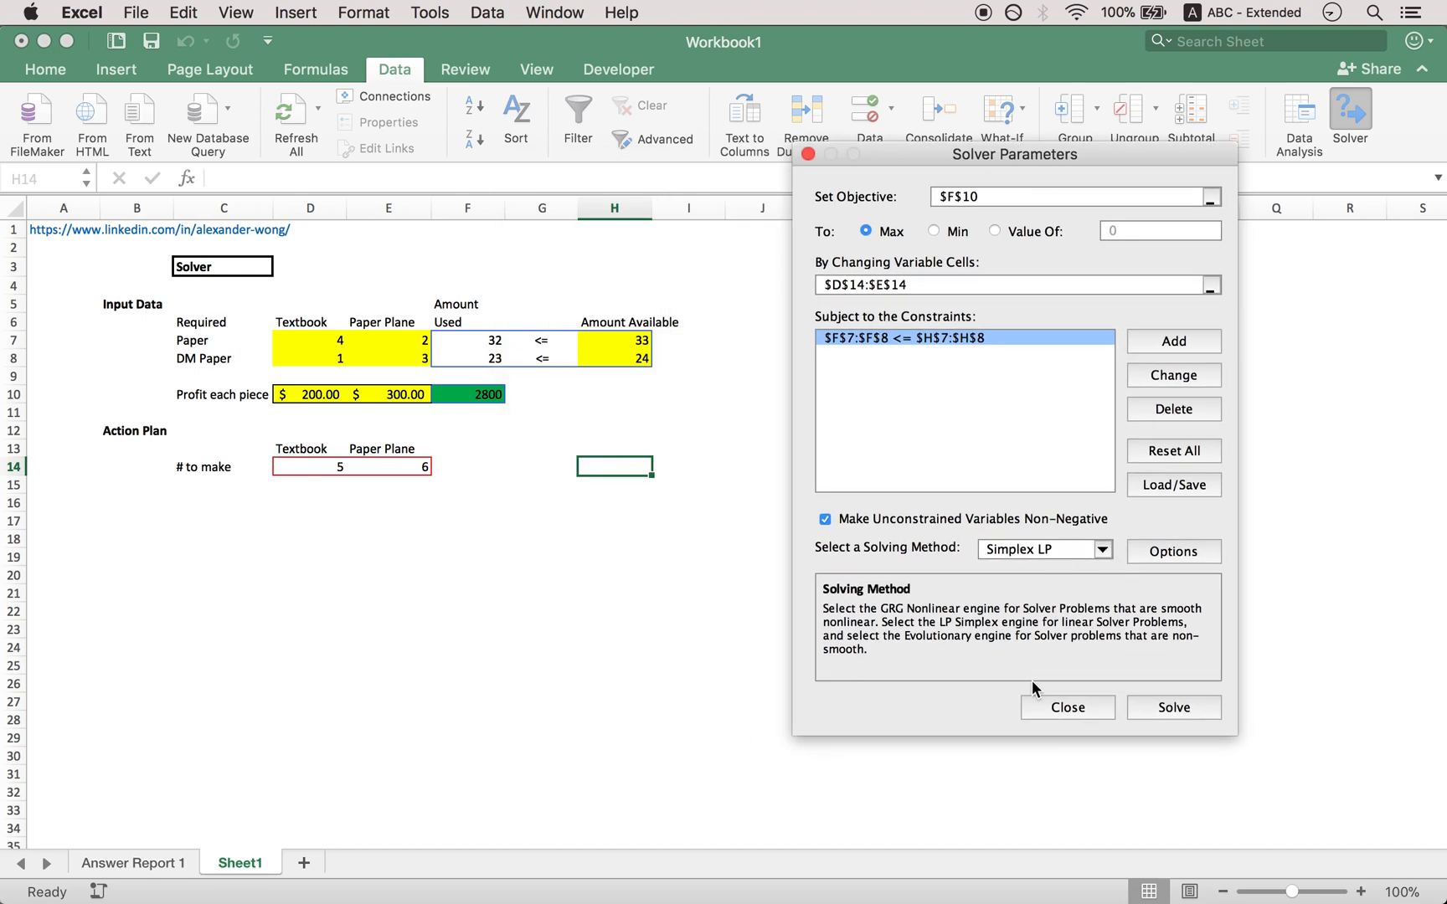
- Solve the model without the integer constraint, keep the Solver solution, and generate only a Sensitivity report
{"action": "left_click", "coordinate": [1175, 708]}
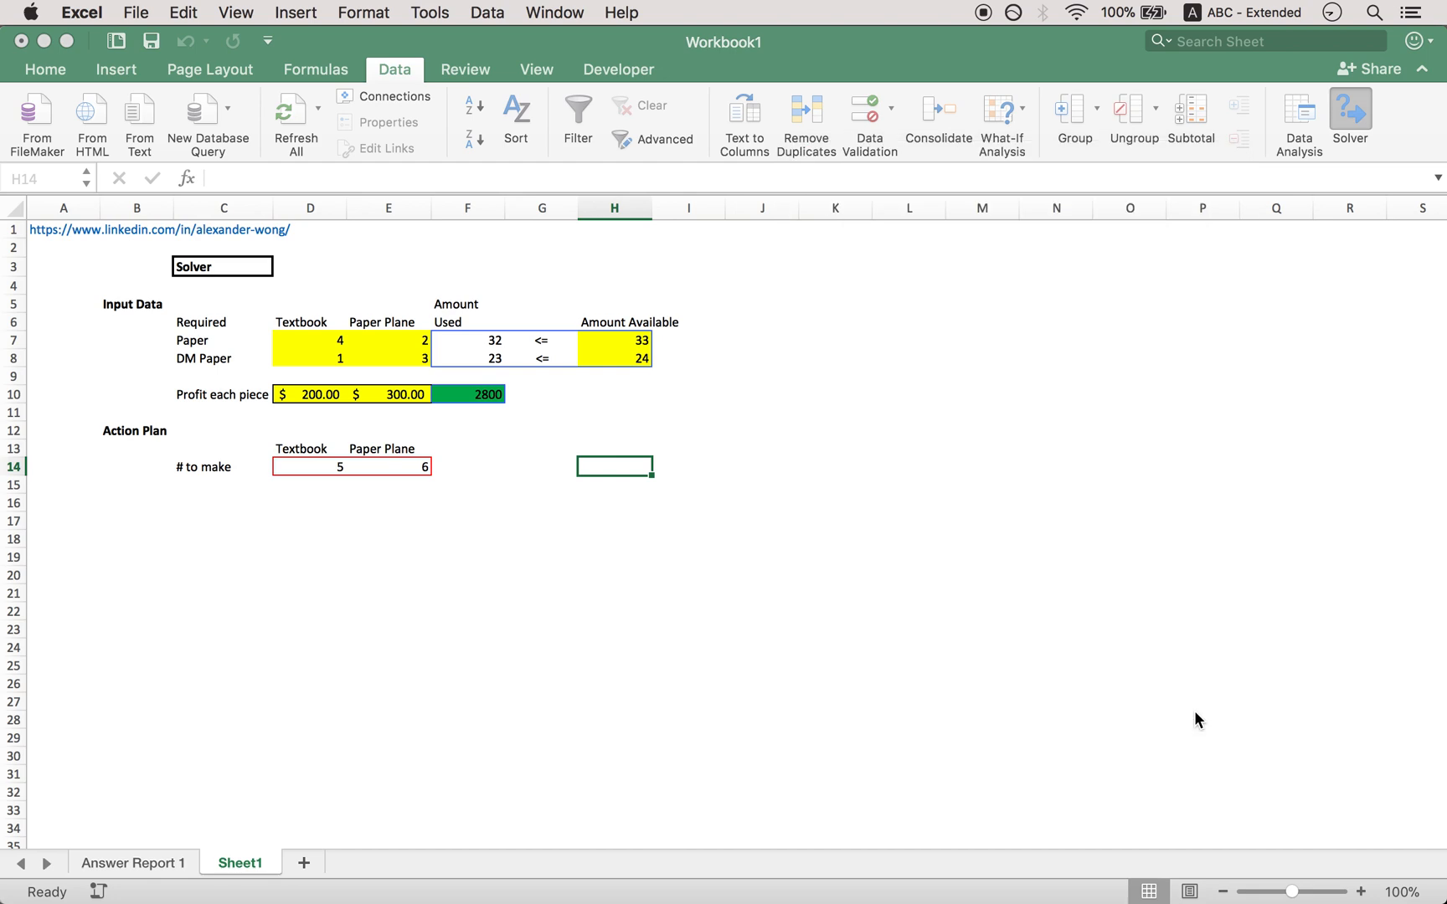
{"action": "left_click_drag", "start_coordinate": [858, 340], "coordinate": [1028, 283]}
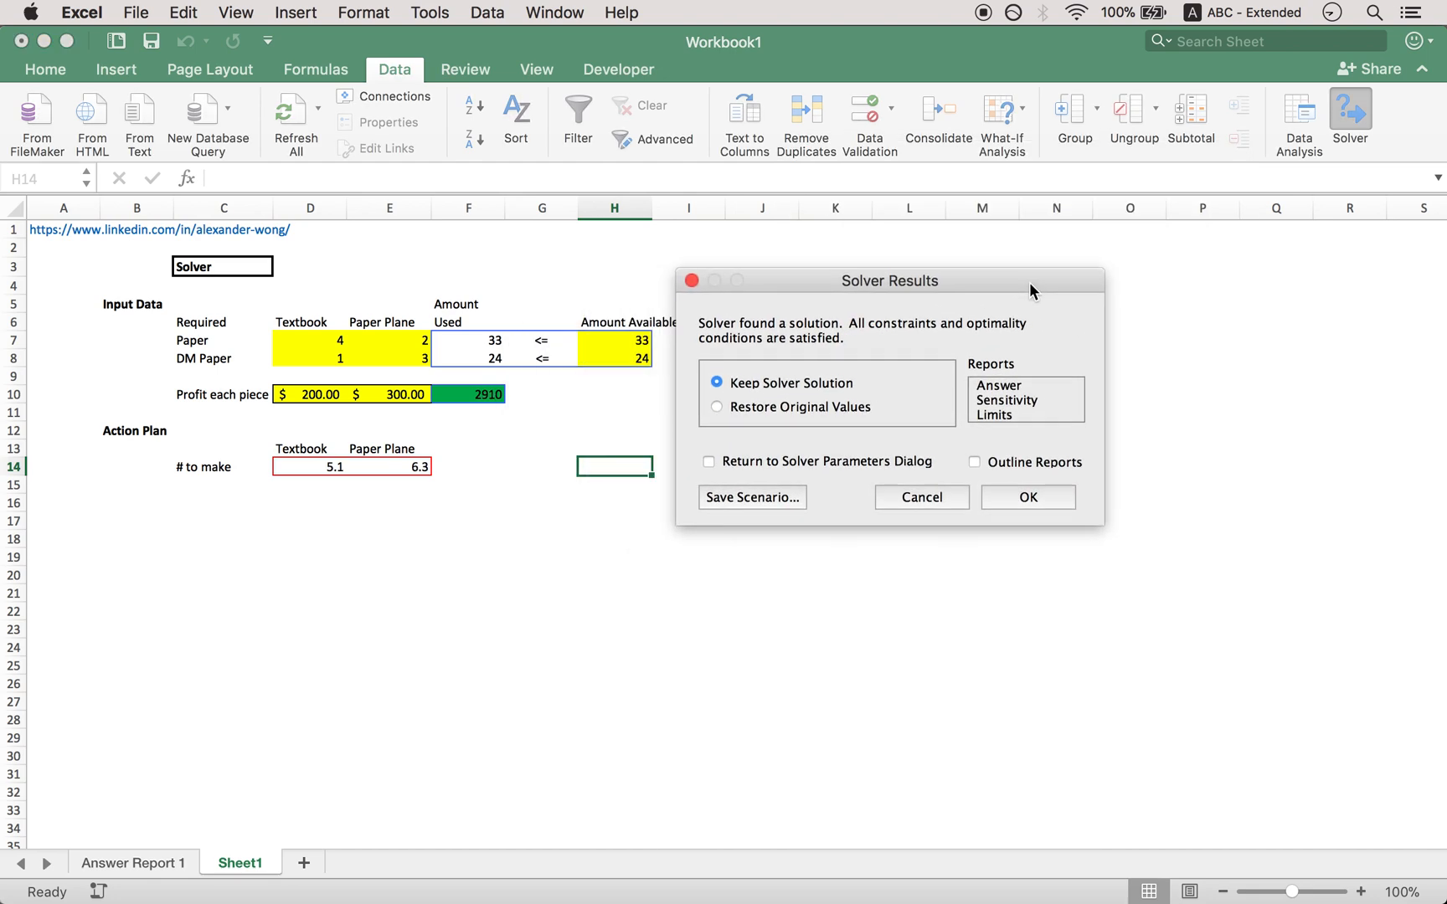
{"action": "left_click_drag", "start_coordinate": [1028, 383], "coordinate": [1029, 395]}
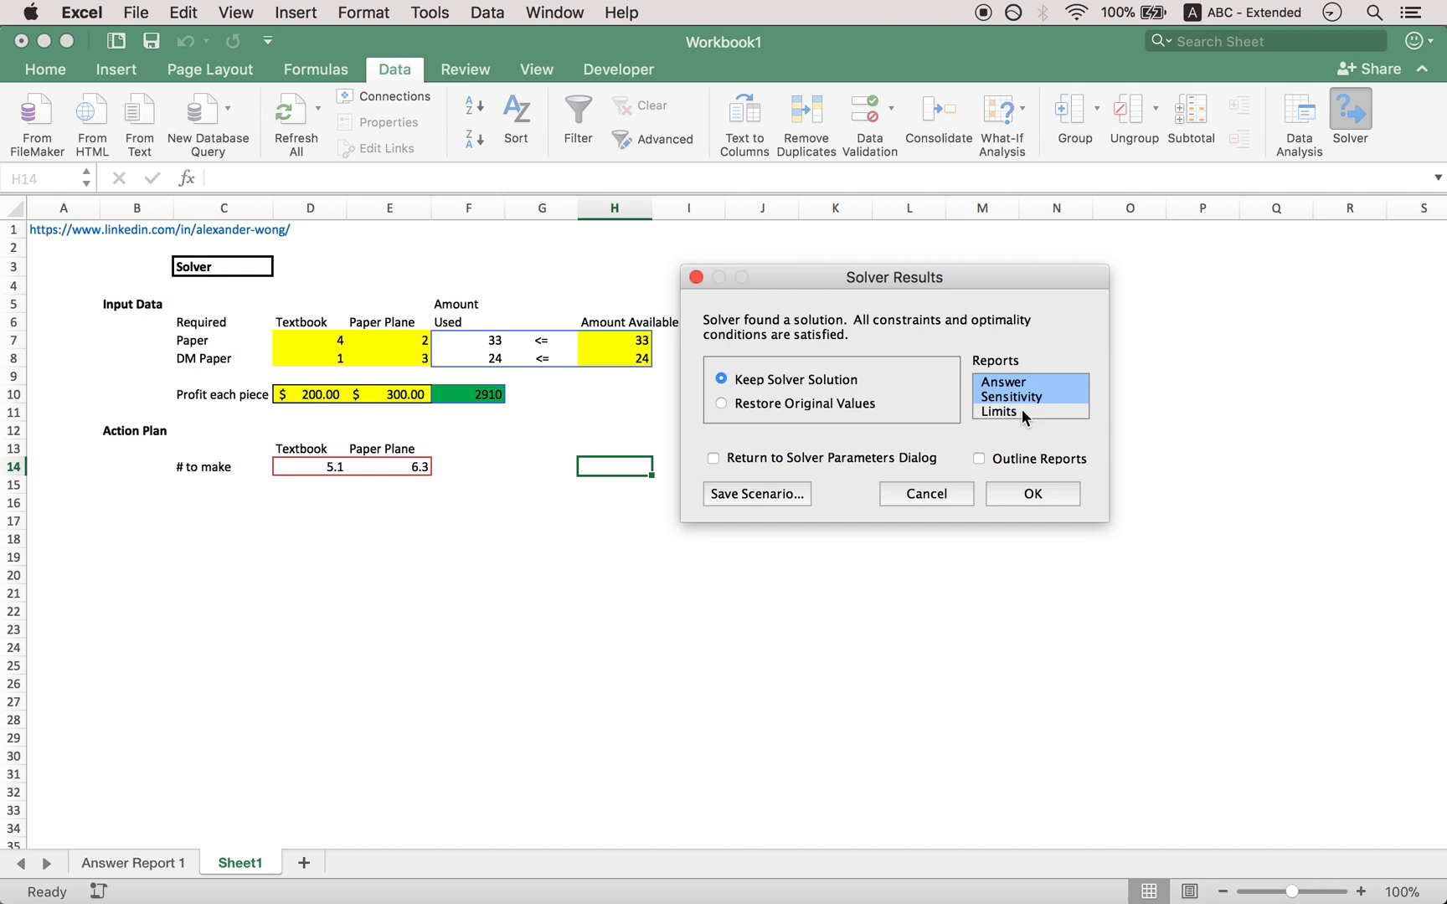
{"action": "left_click", "coordinate": [1028, 394]}
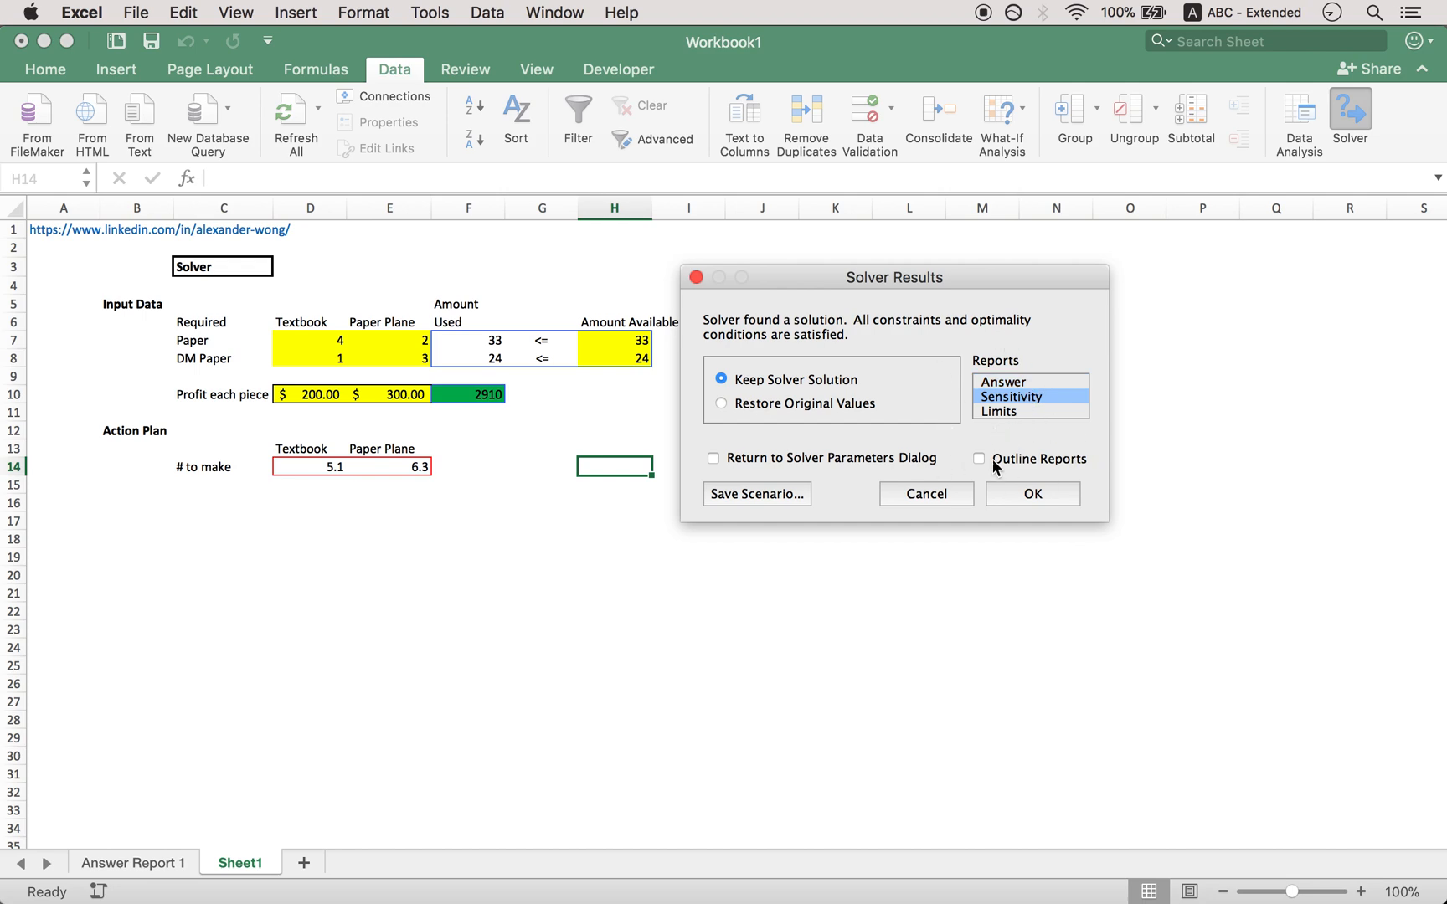
{"action": "left_click", "coordinate": [1035, 495]}
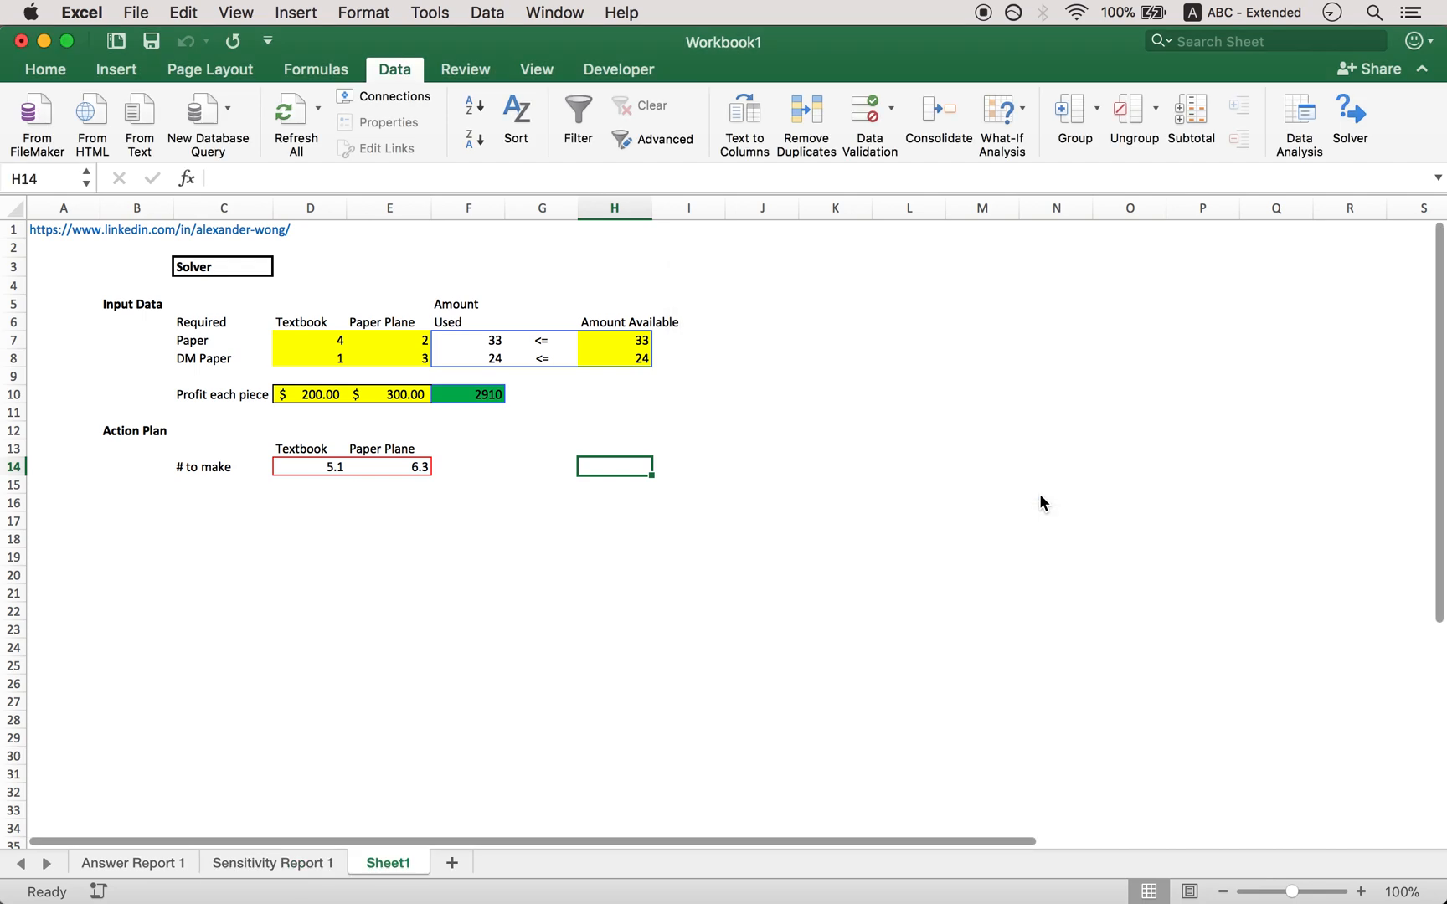
- Examine the Sensitivity report's variable cells, comparing the objective coefficients and allowable changes with the profit per piece on Sheet1
{"action": "left_click", "coordinate": [253, 871]}
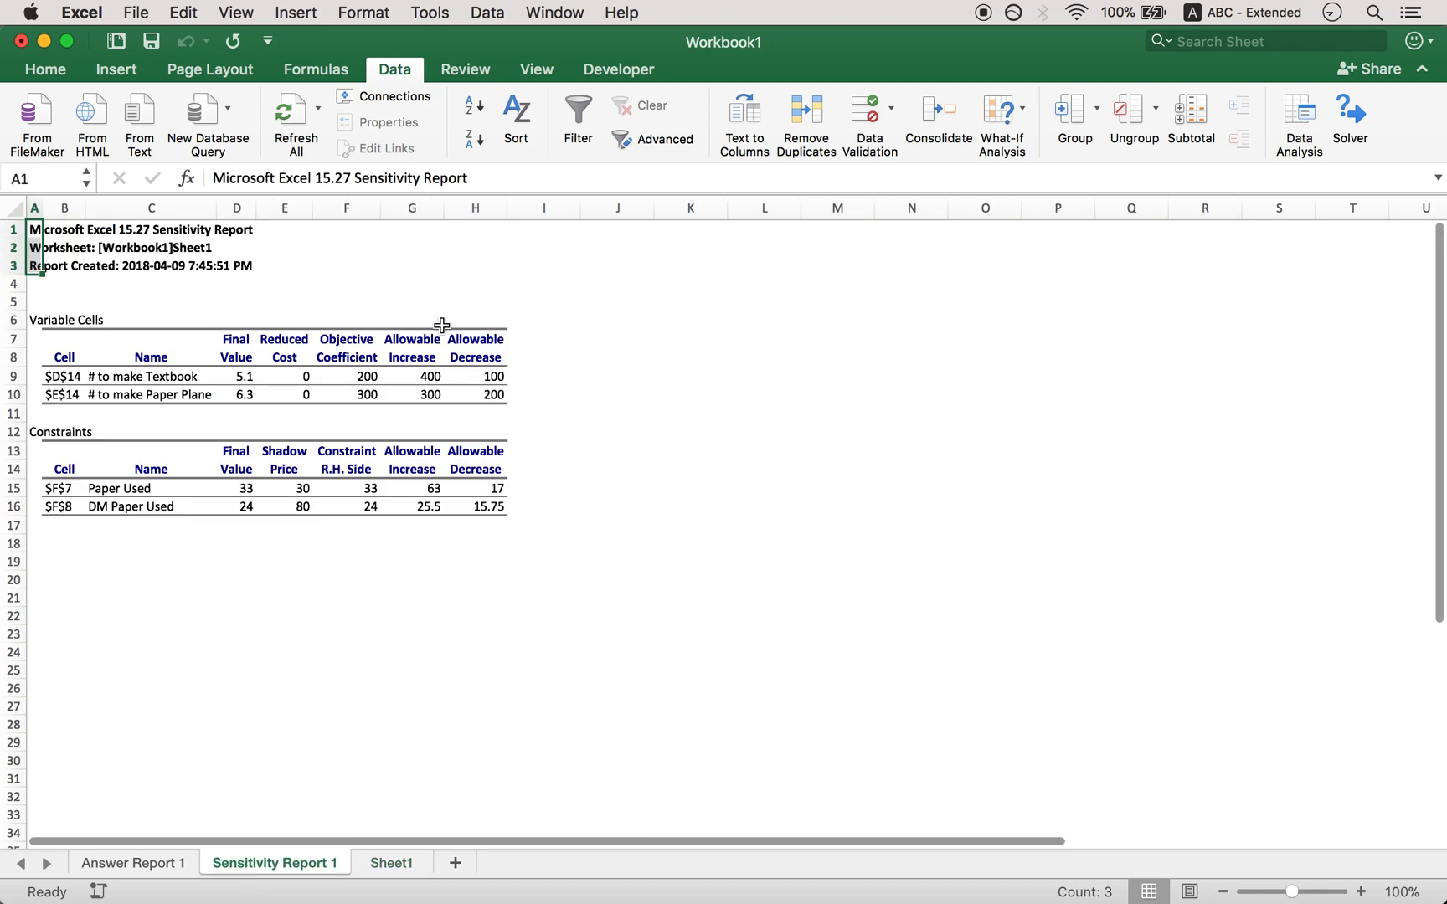
{"action": "left_click", "coordinate": [586, 309]}
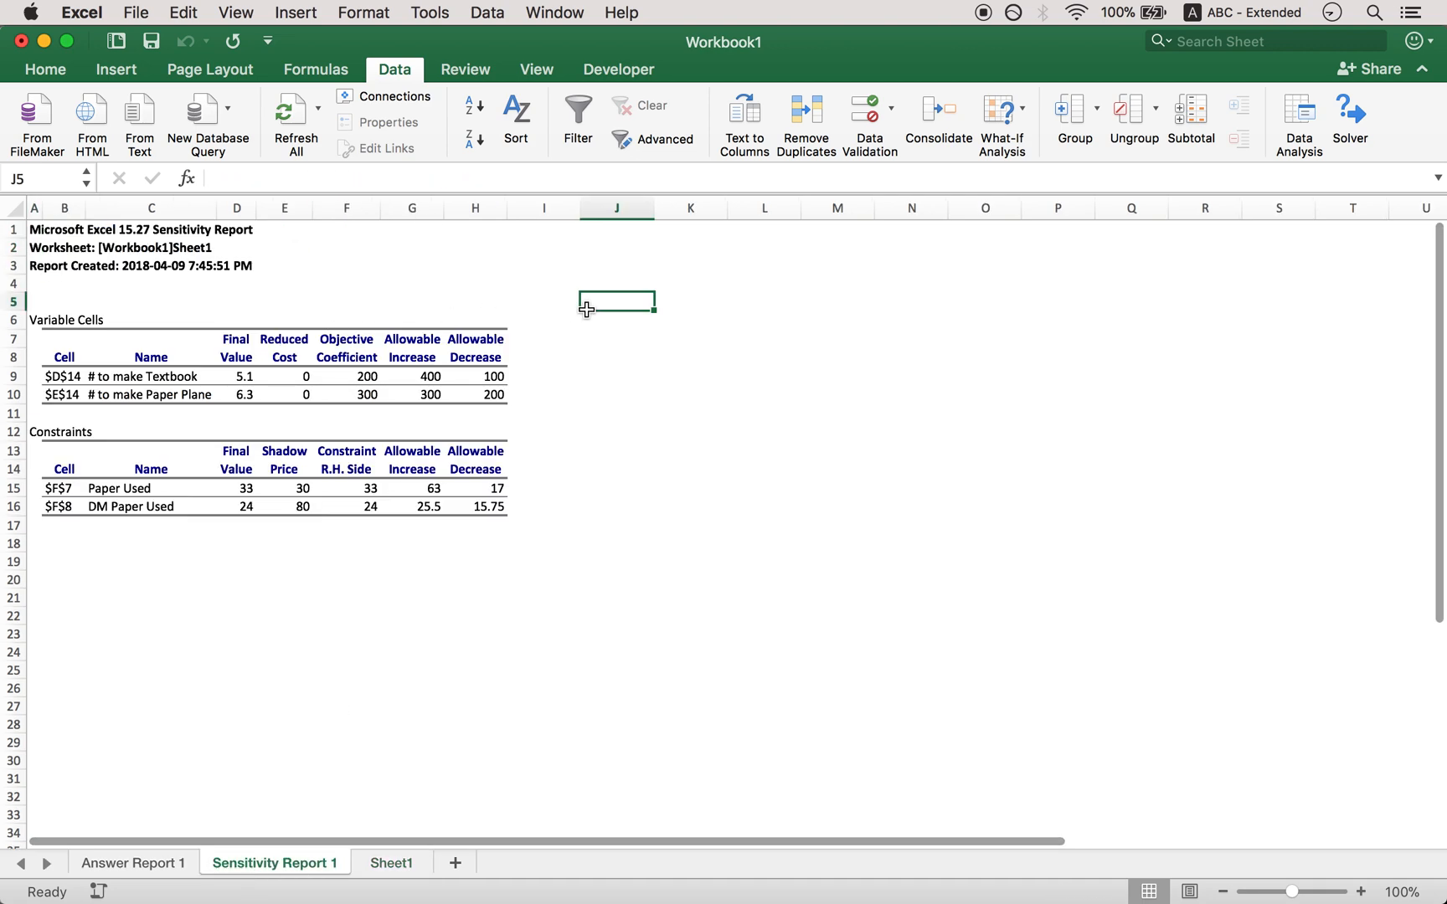
{"action": "left_click", "coordinate": [52, 318]}
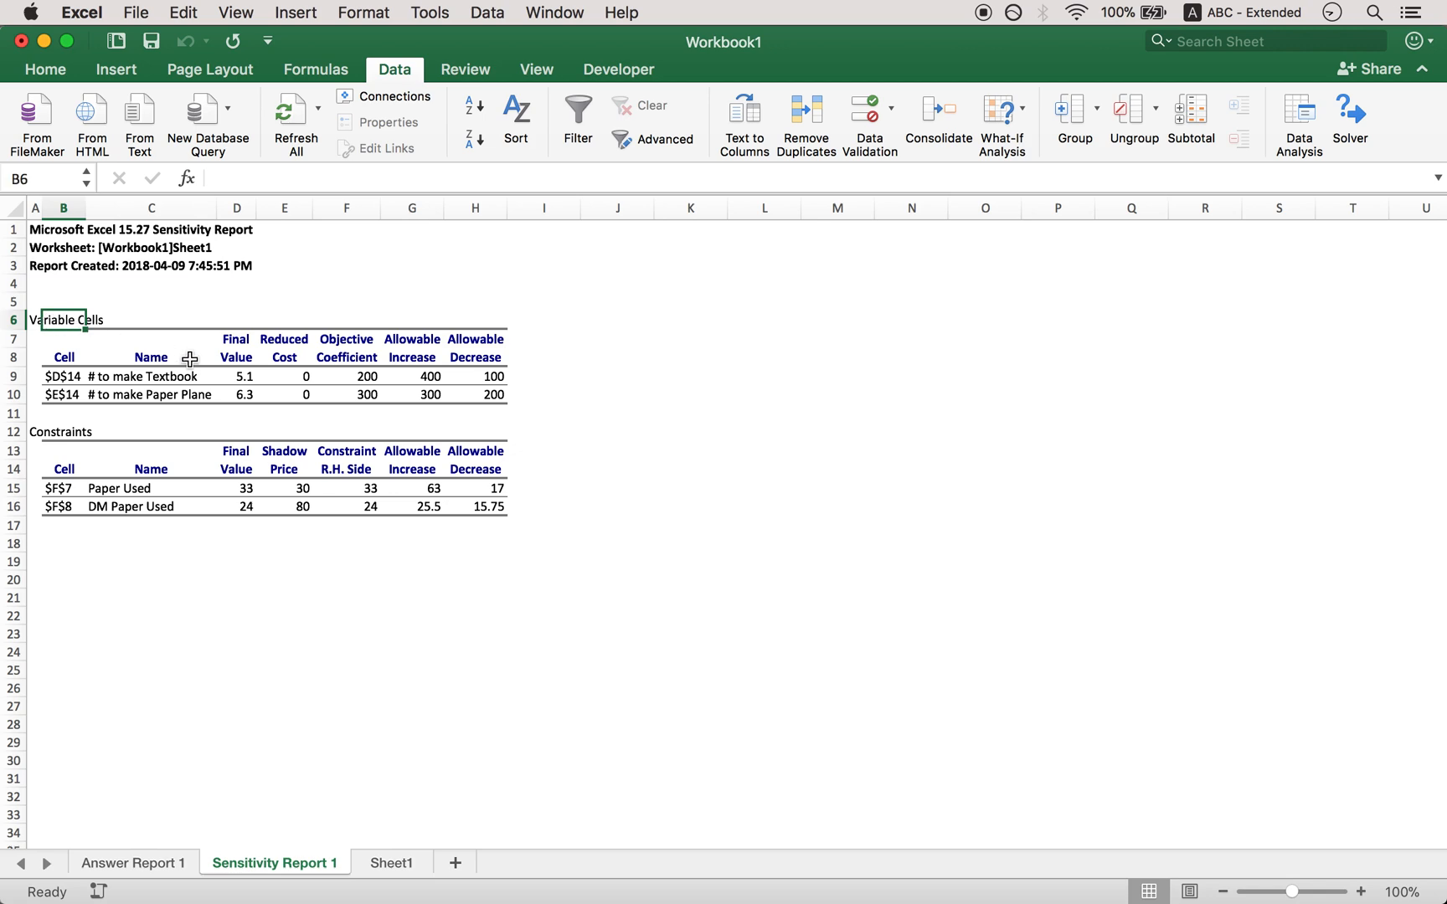
{"action": "left_click", "coordinate": [160, 303]}
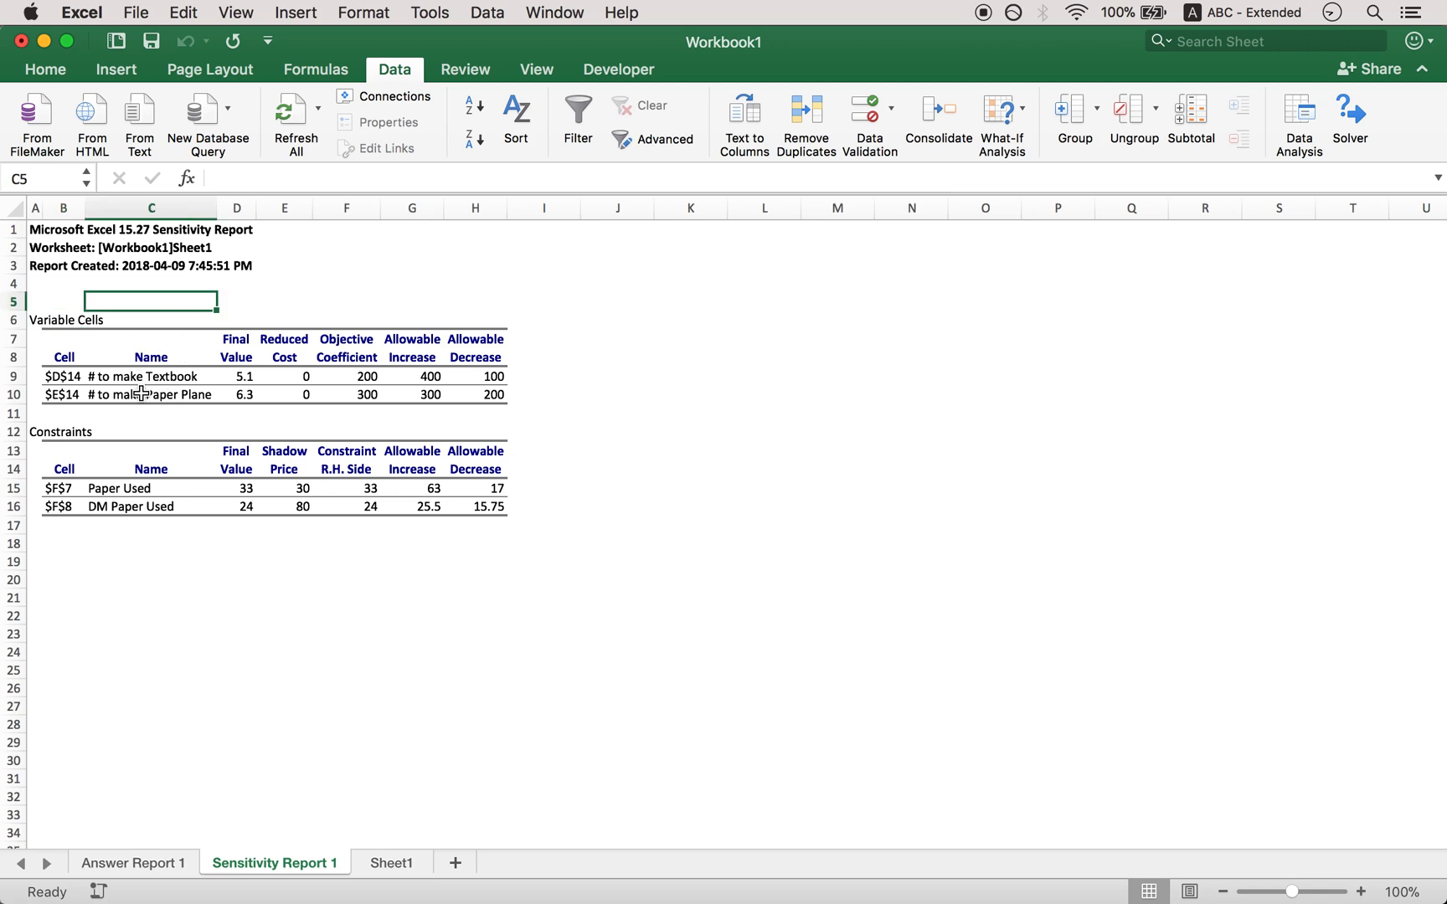
{"action": "left_click", "coordinate": [249, 377]}
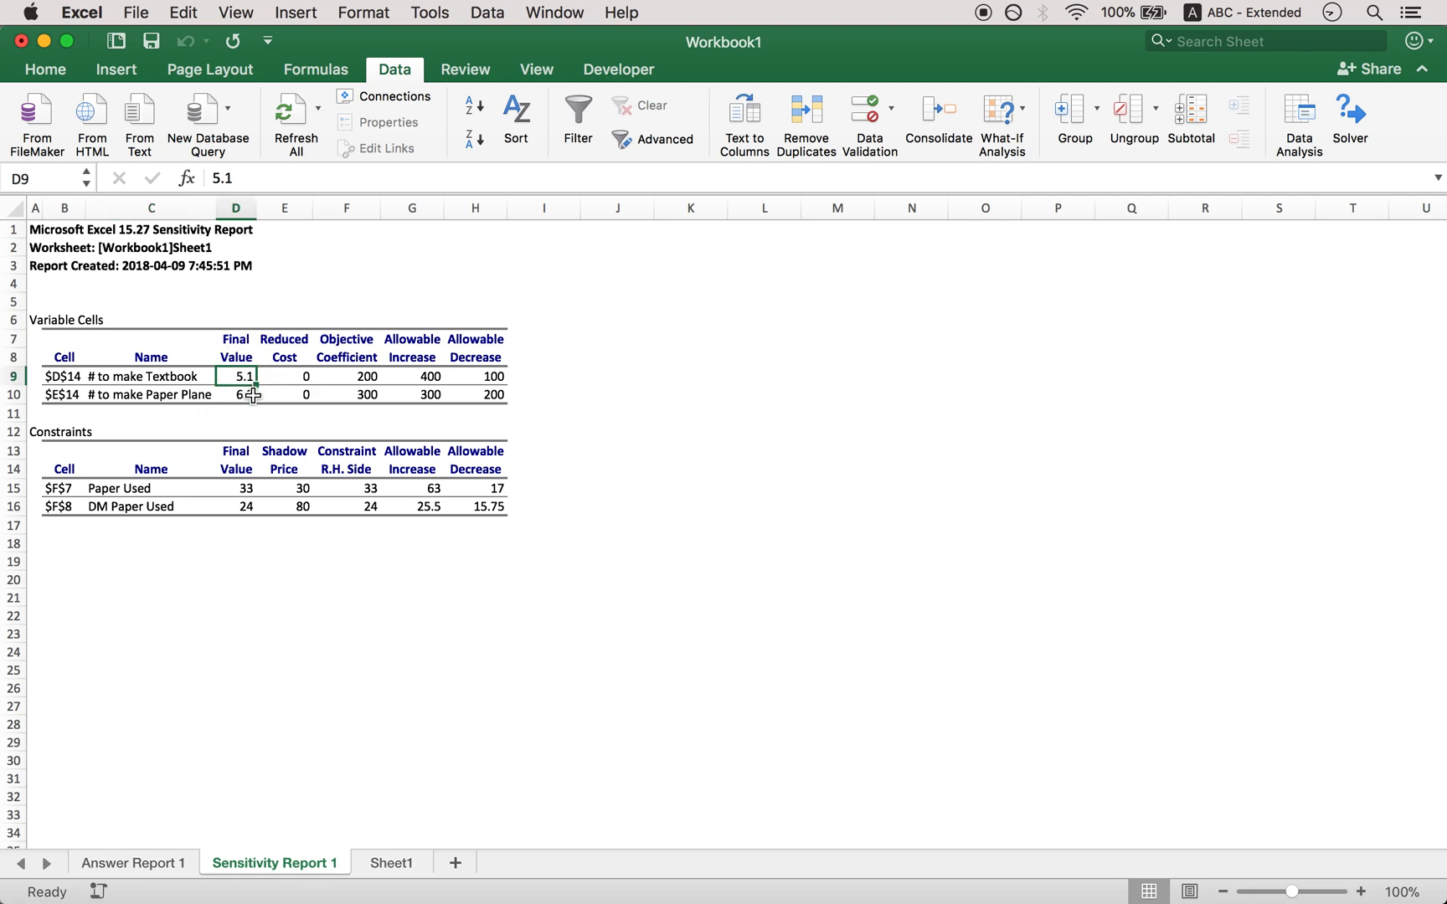
{"action": "left_click", "coordinate": [365, 435]}
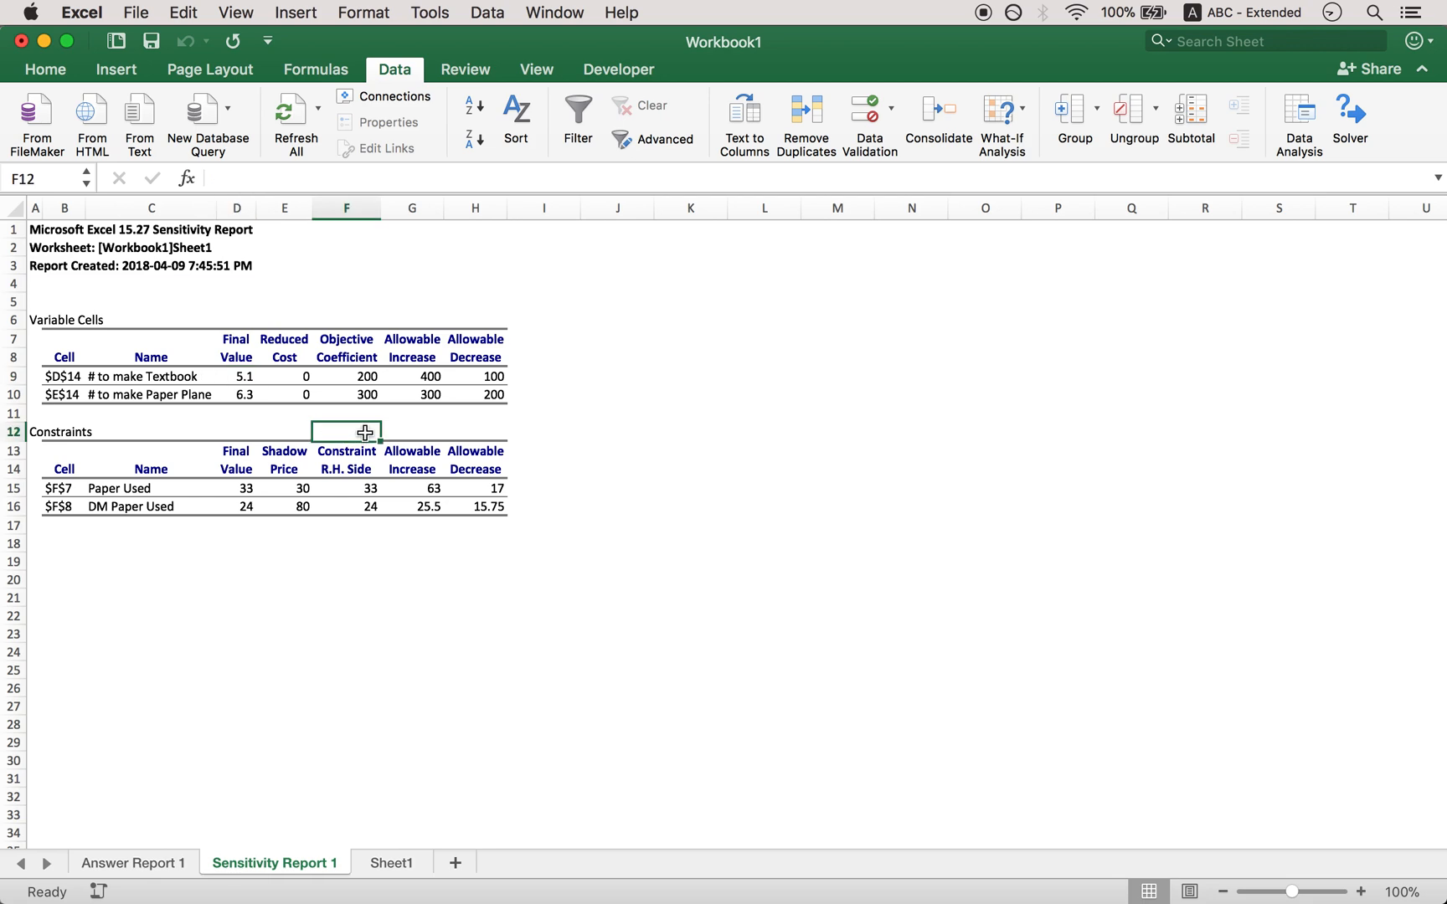
{"action": "left_click", "coordinate": [360, 381]}
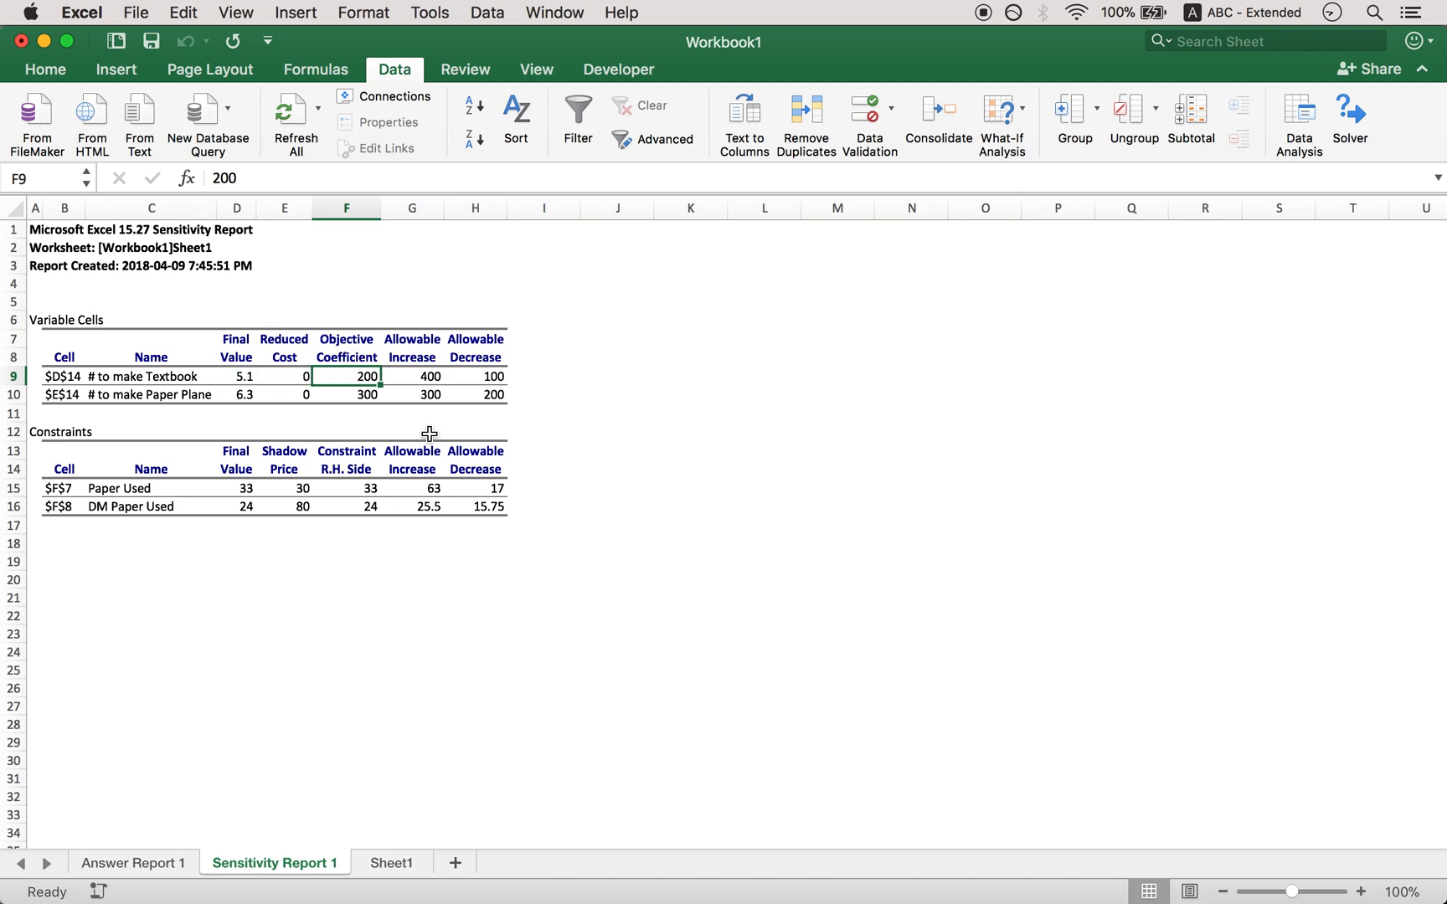
{"action": "left_click", "coordinate": [393, 863]}
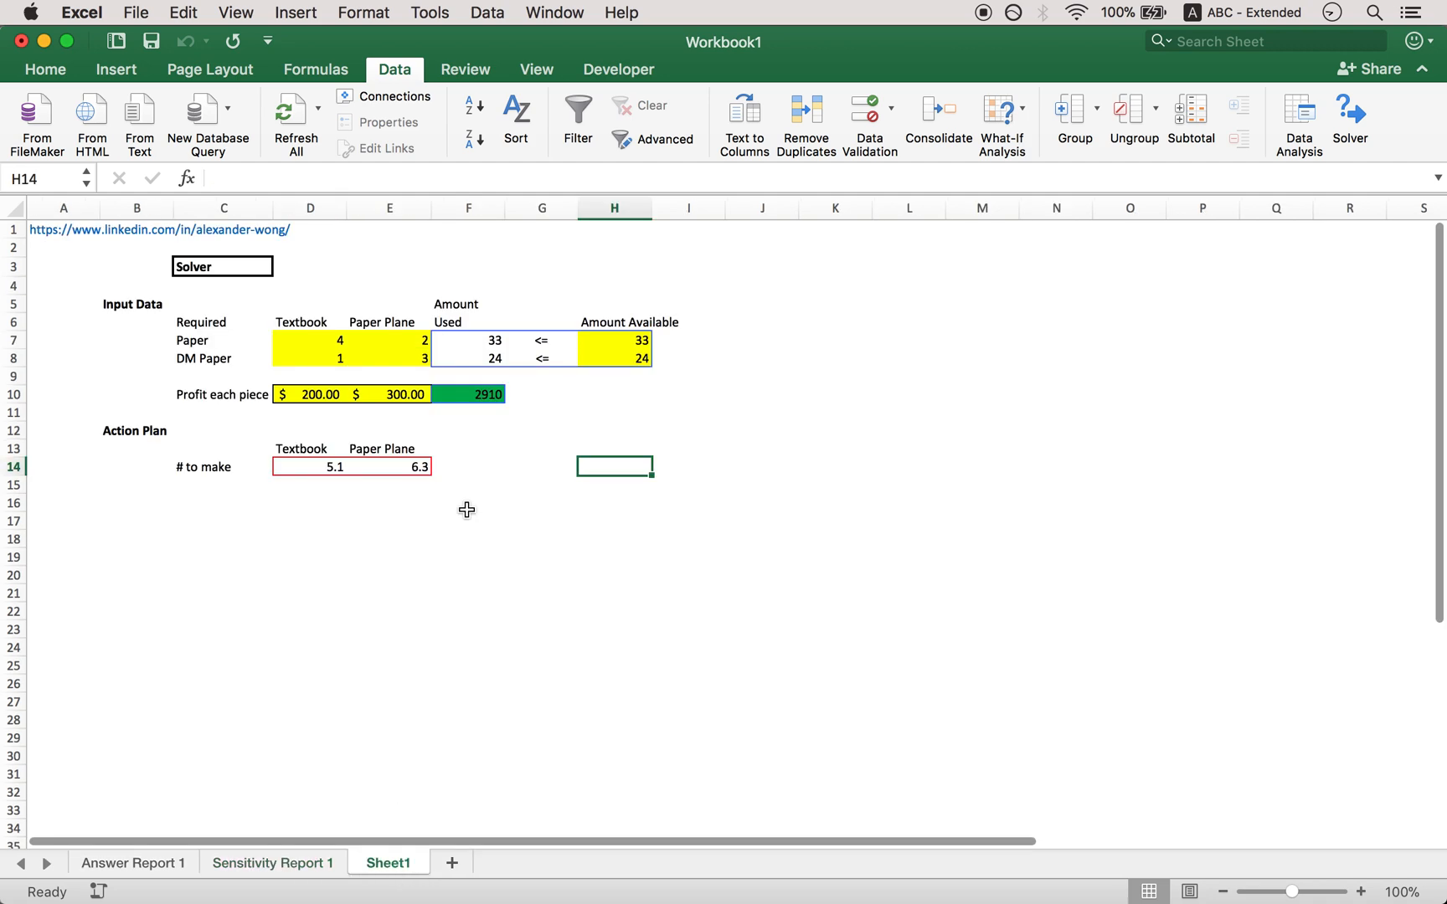
{"action": "left_click", "coordinate": [331, 390]}
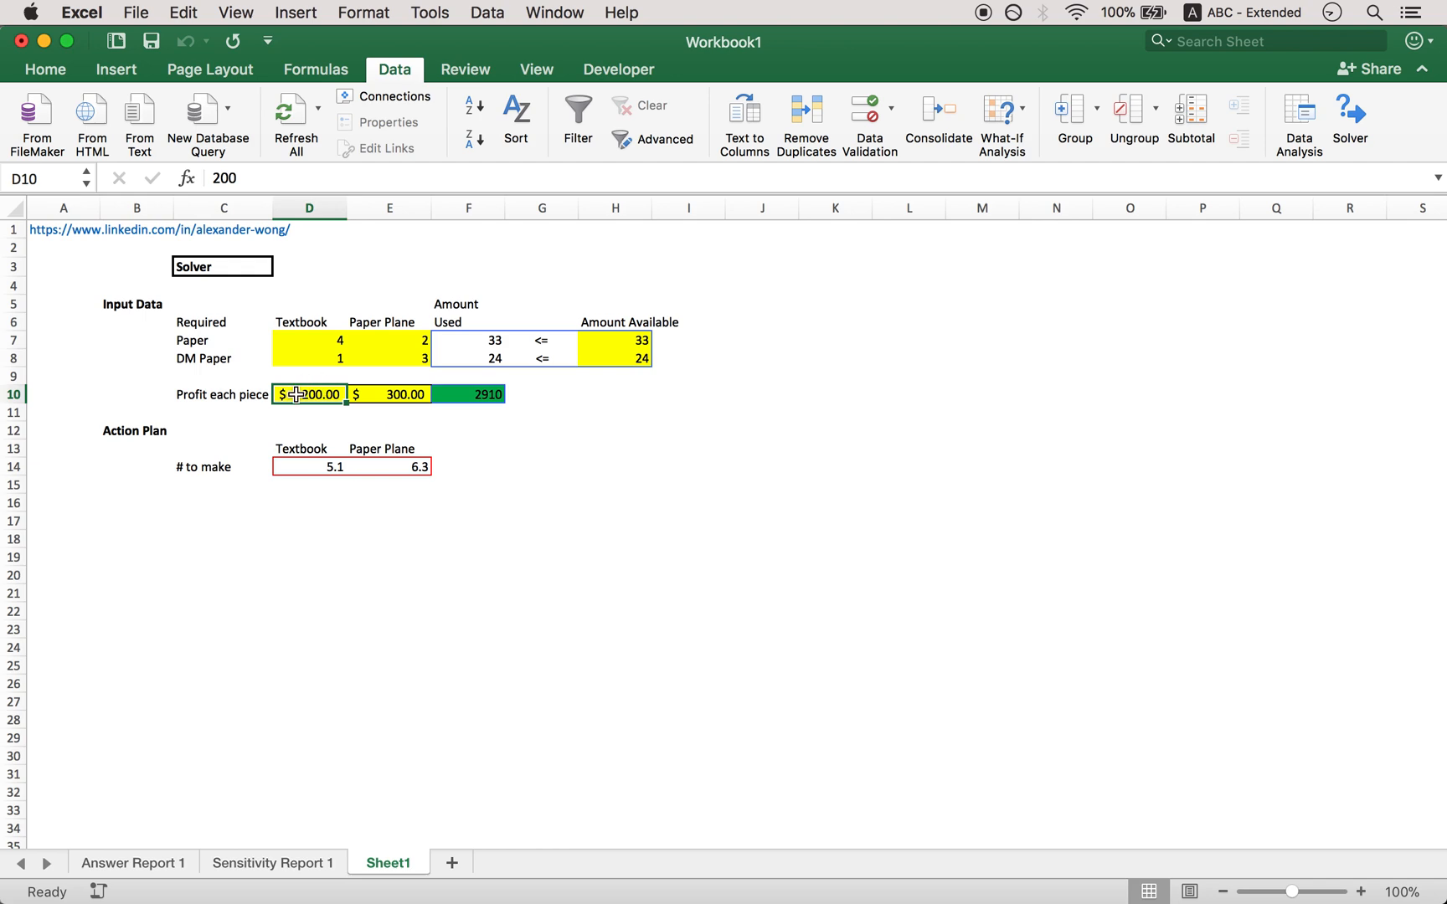
{"action": "left_click", "coordinate": [310, 864]}
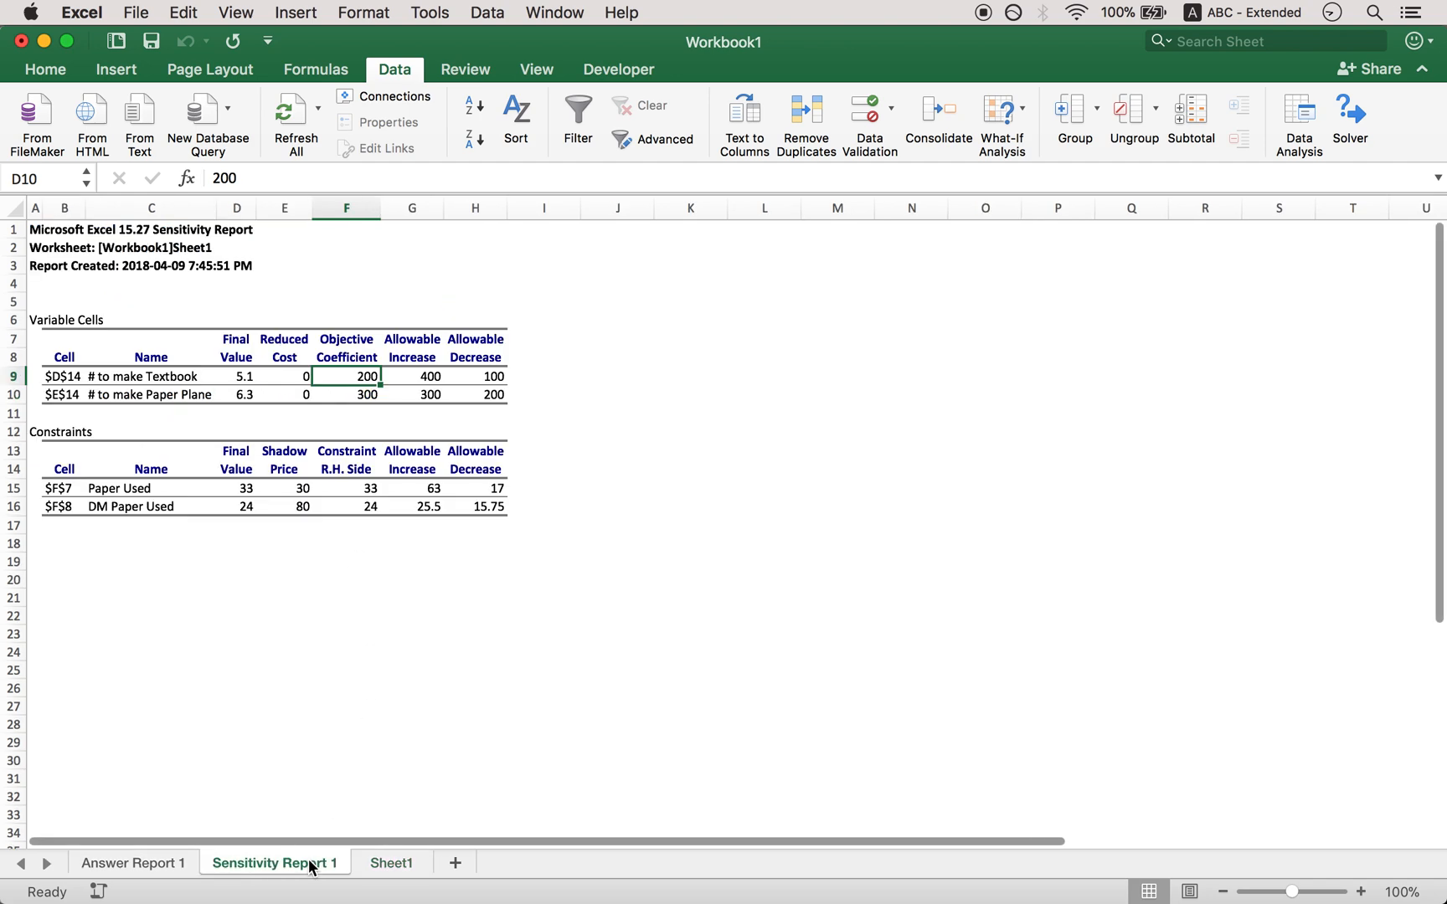
{"action": "left_click", "coordinate": [421, 377]}
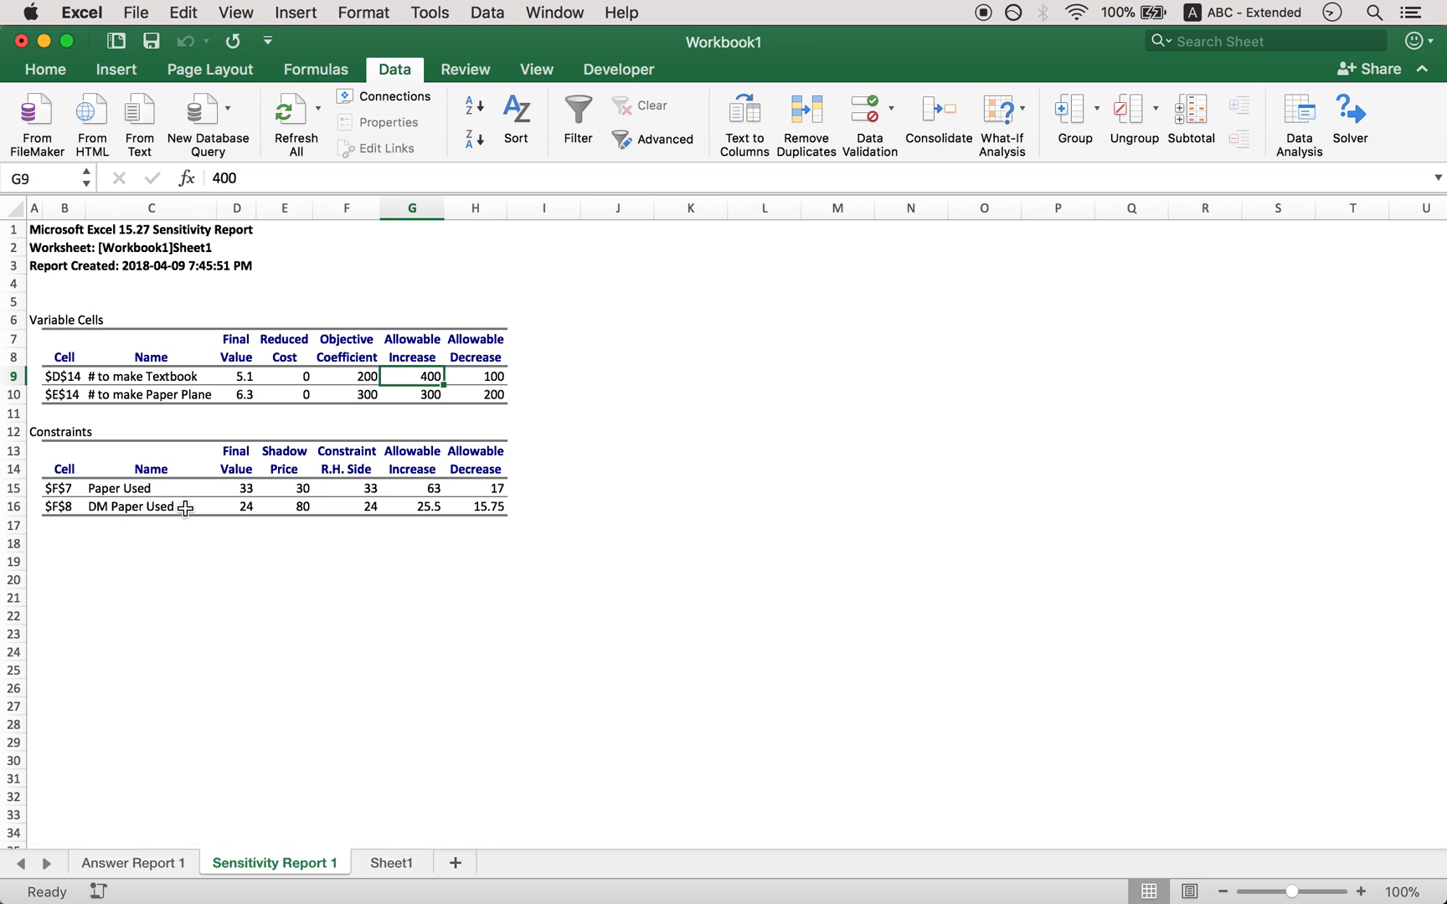
- Compare the amounts available on Sheet1 with the shadow prices in the Sensitivity report's constraints section, and return to Sheet1
{"action": "double_click", "coordinate": [391, 863]}
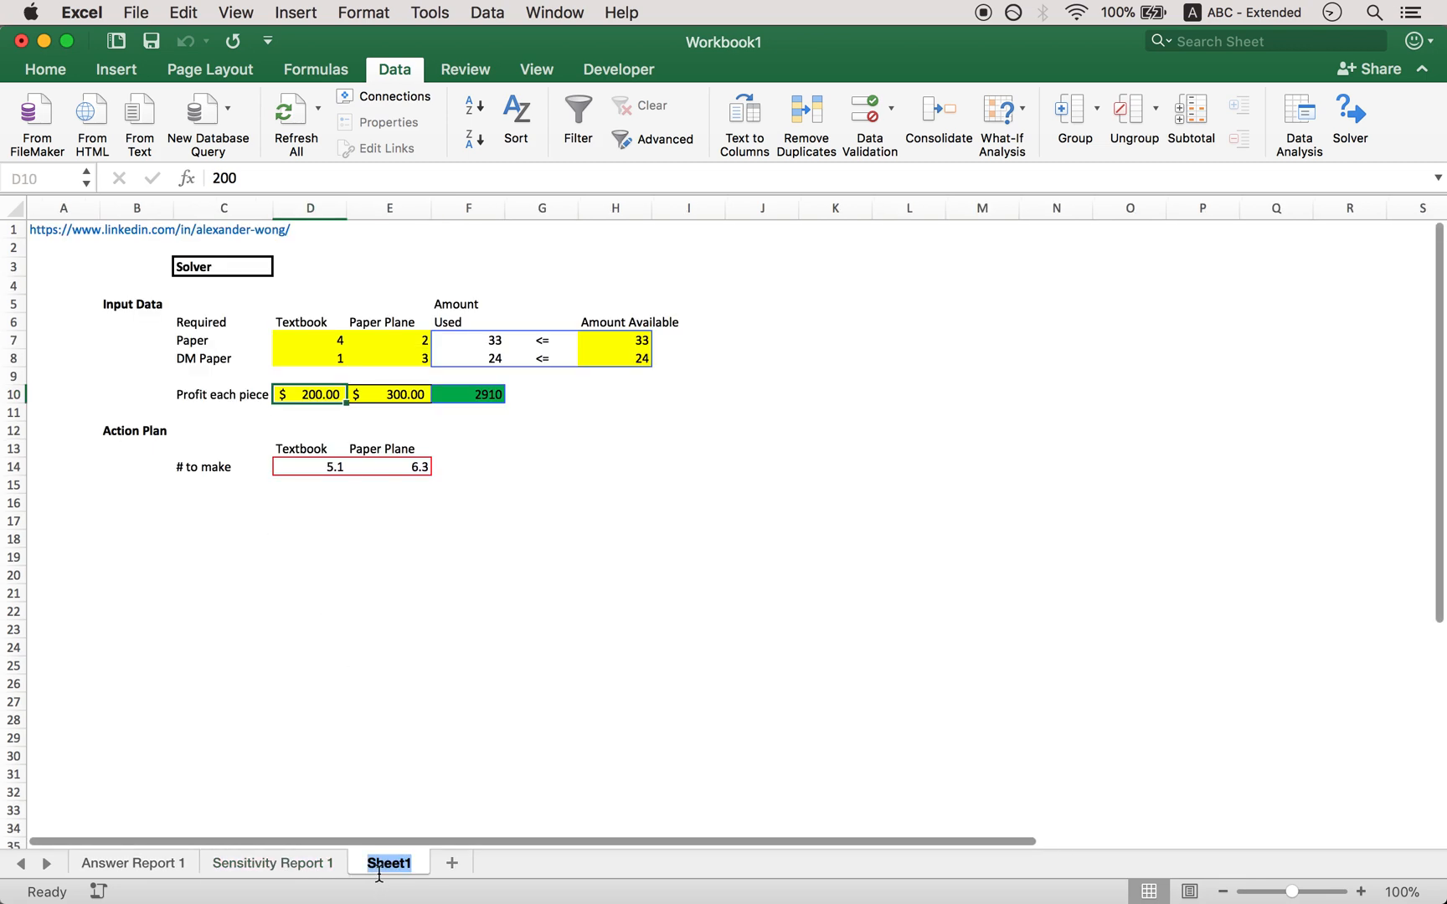
{"action": "left_click", "coordinate": [643, 341]}
{"action": "left_click", "coordinate": [633, 371]}
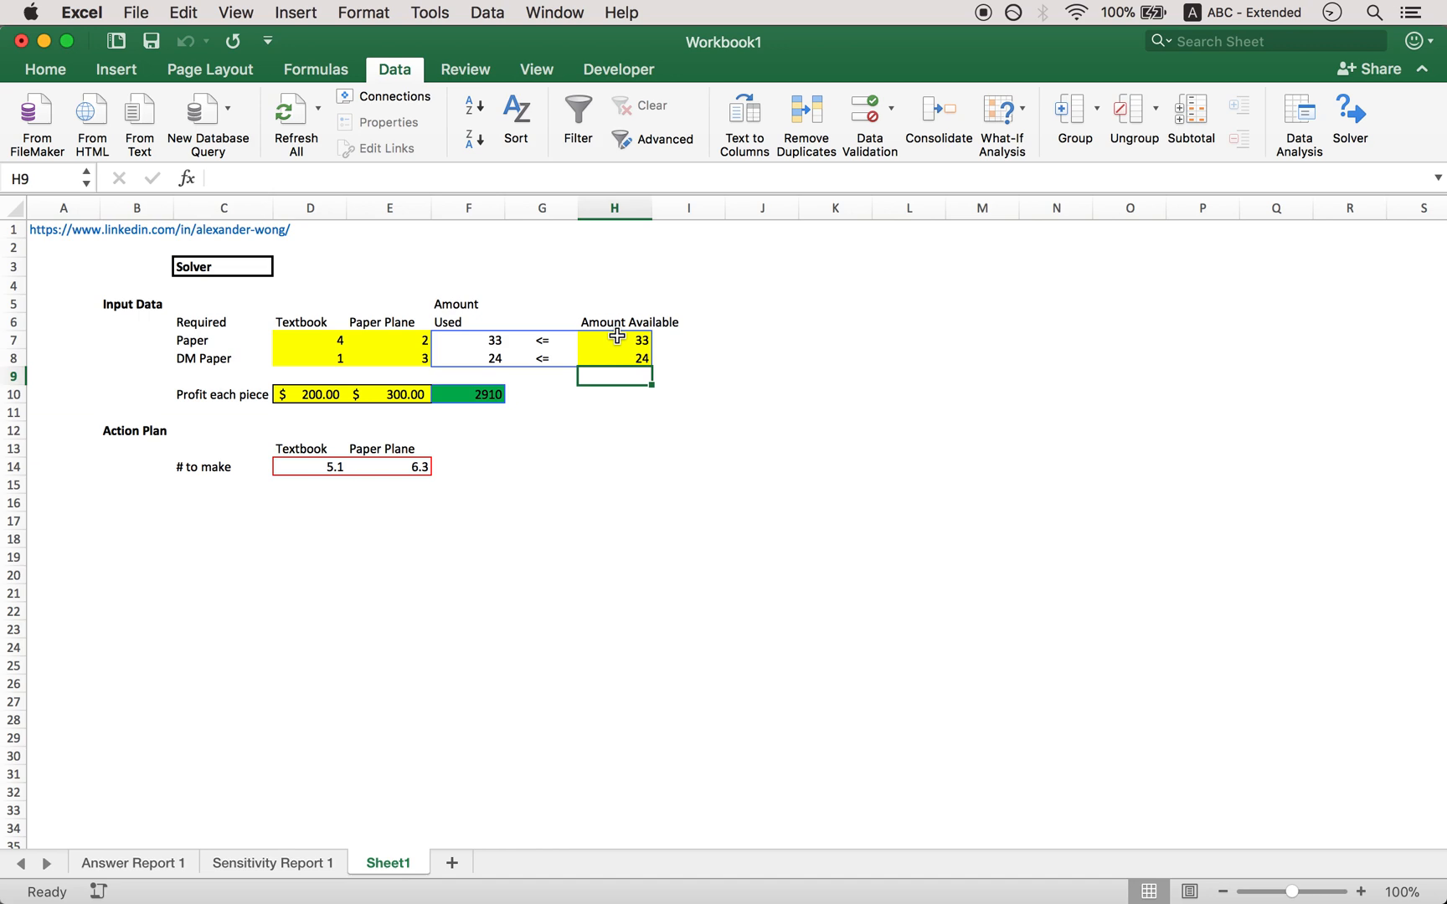
{"action": "left_click", "coordinate": [280, 864]}
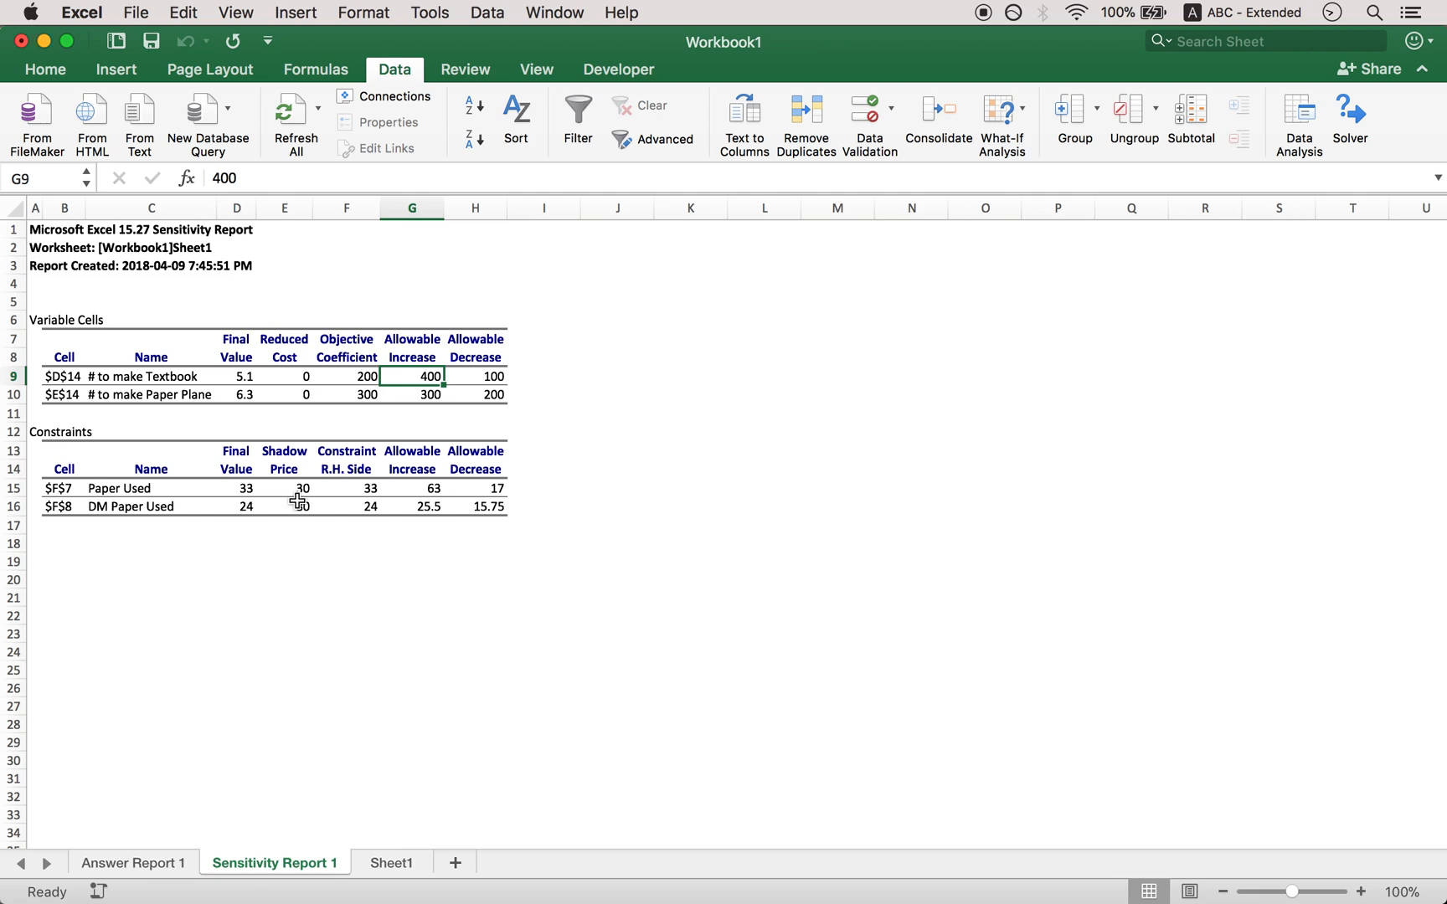
{"action": "left_click", "coordinate": [394, 863]}
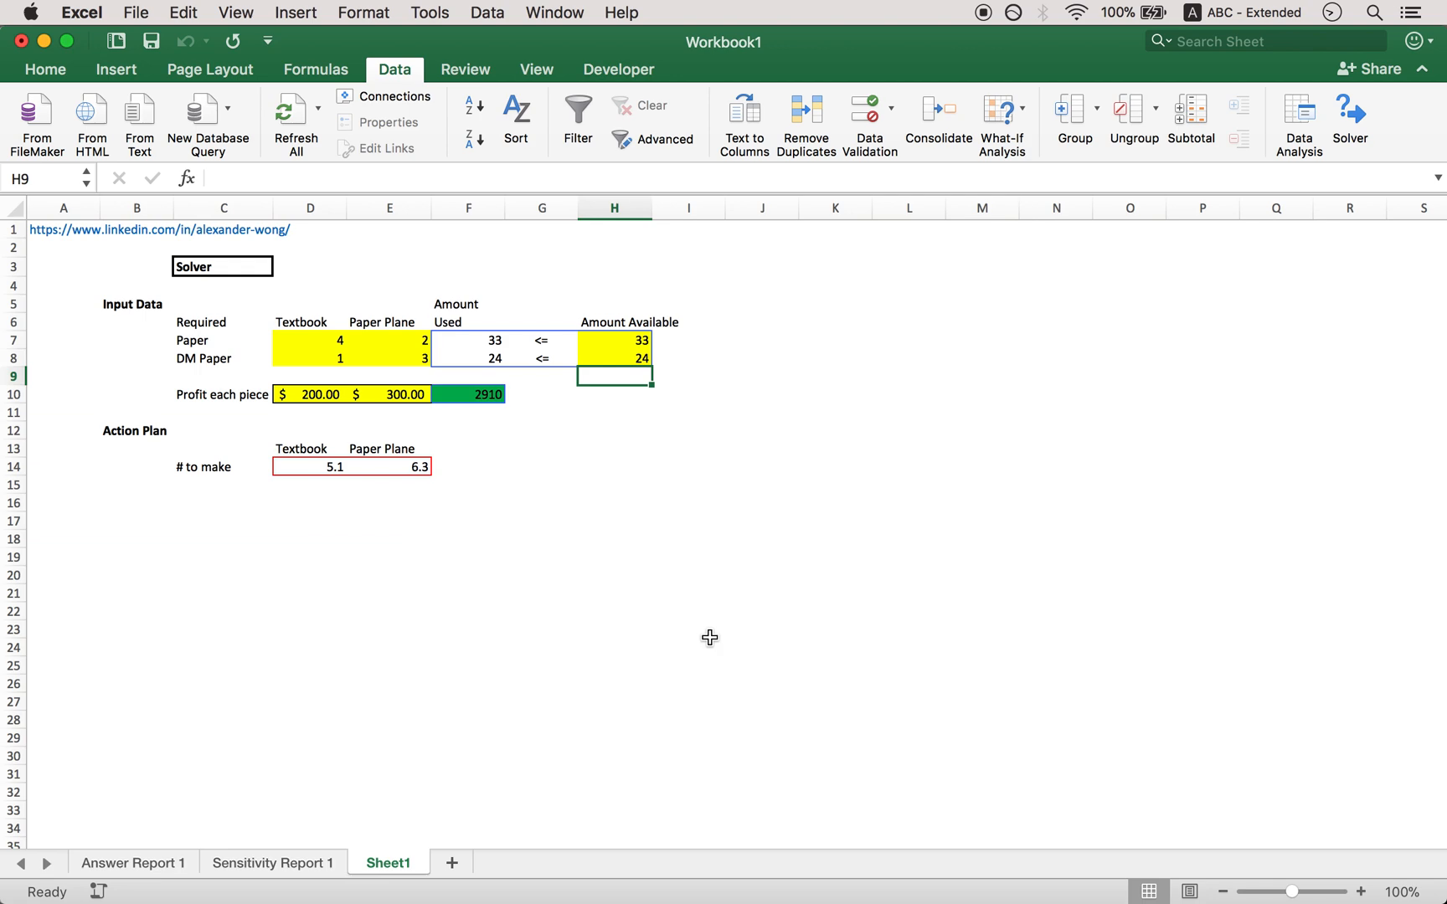
{"action": "left_click", "coordinate": [688, 463]}
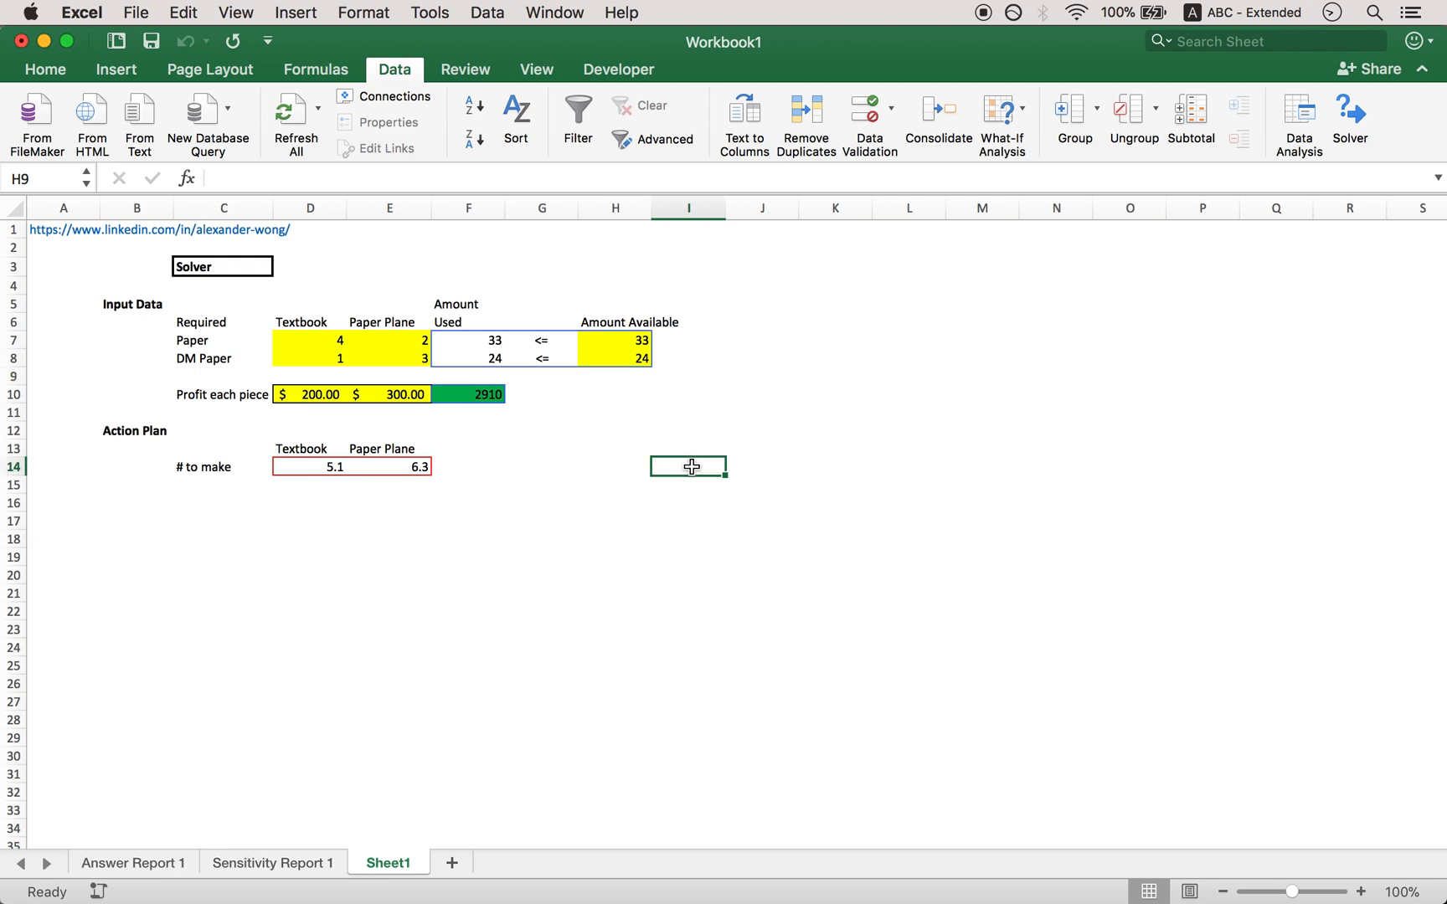
{"action": "left_click", "coordinate": [636, 481]}
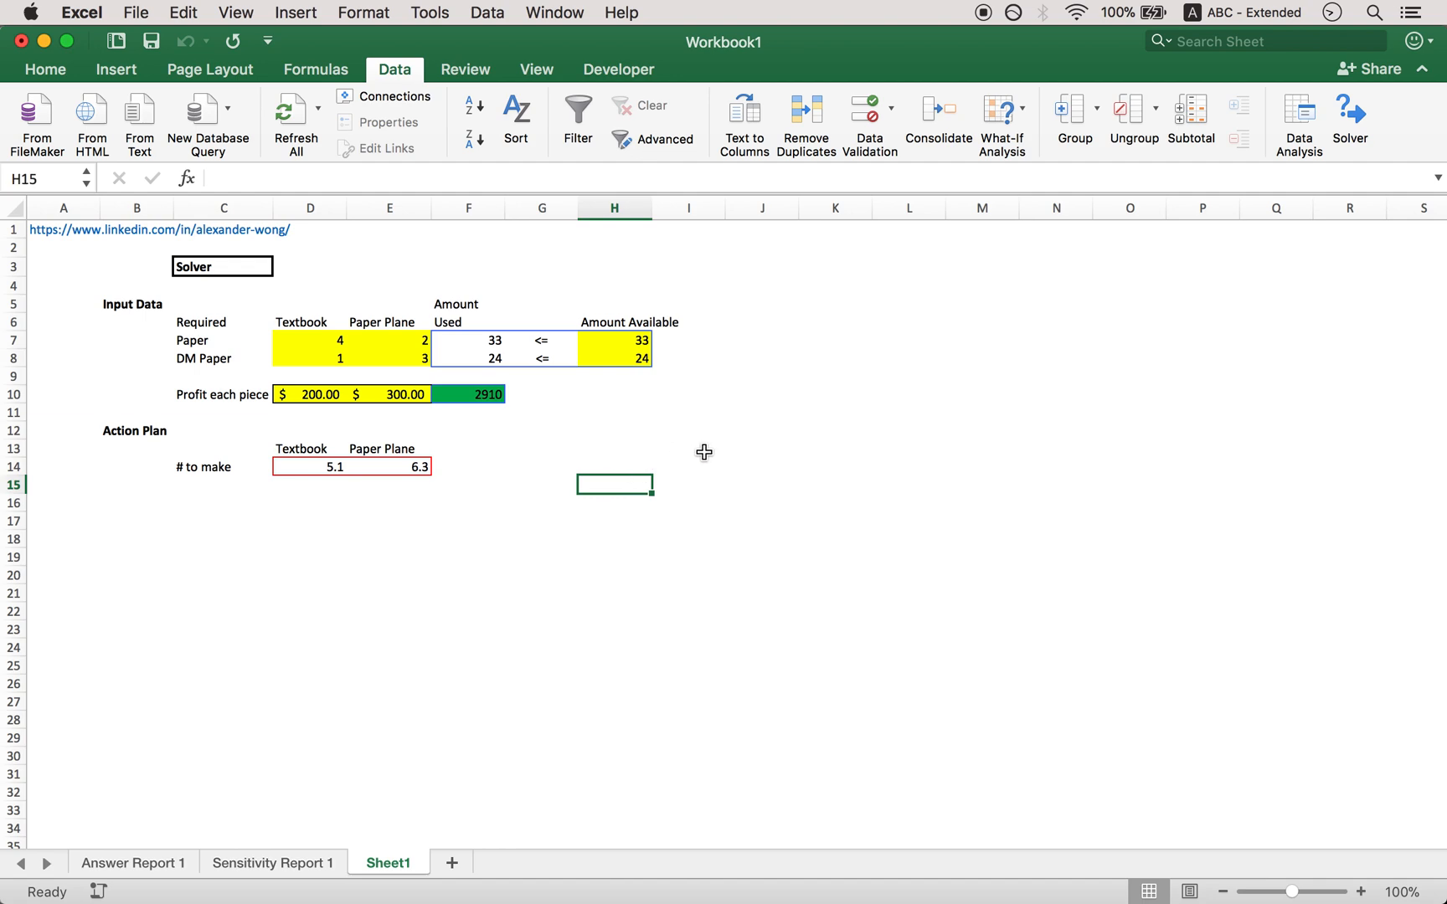